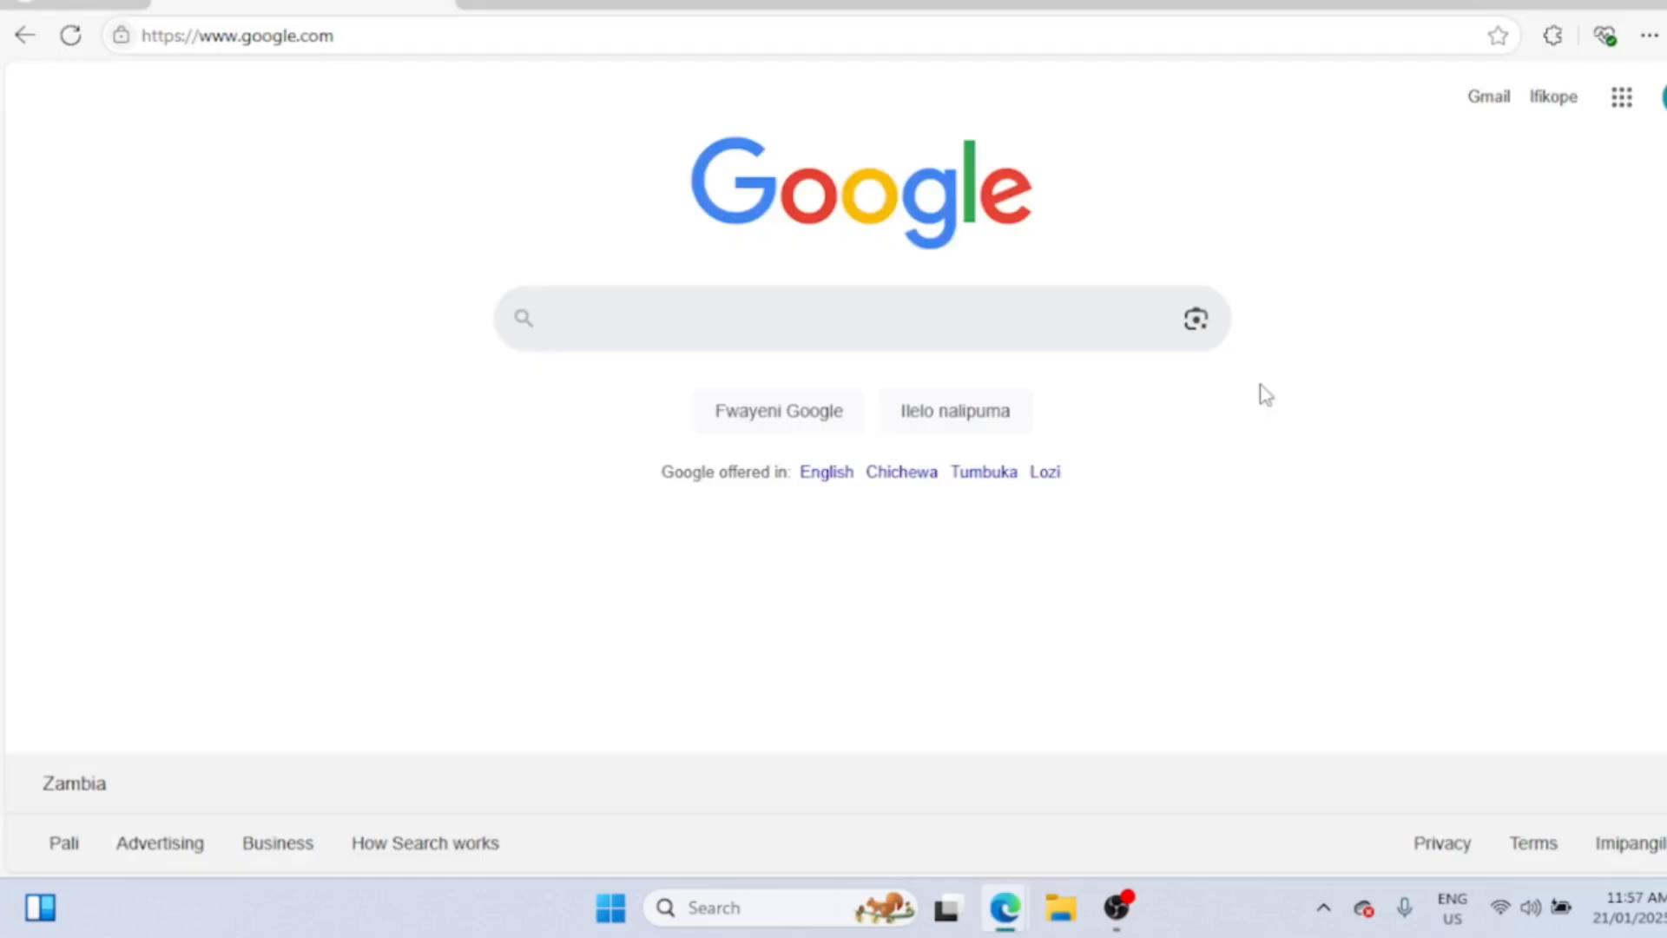
# - Search Google for 'mysql' and open the official mysql.com result
pyautogui.write('mysq')
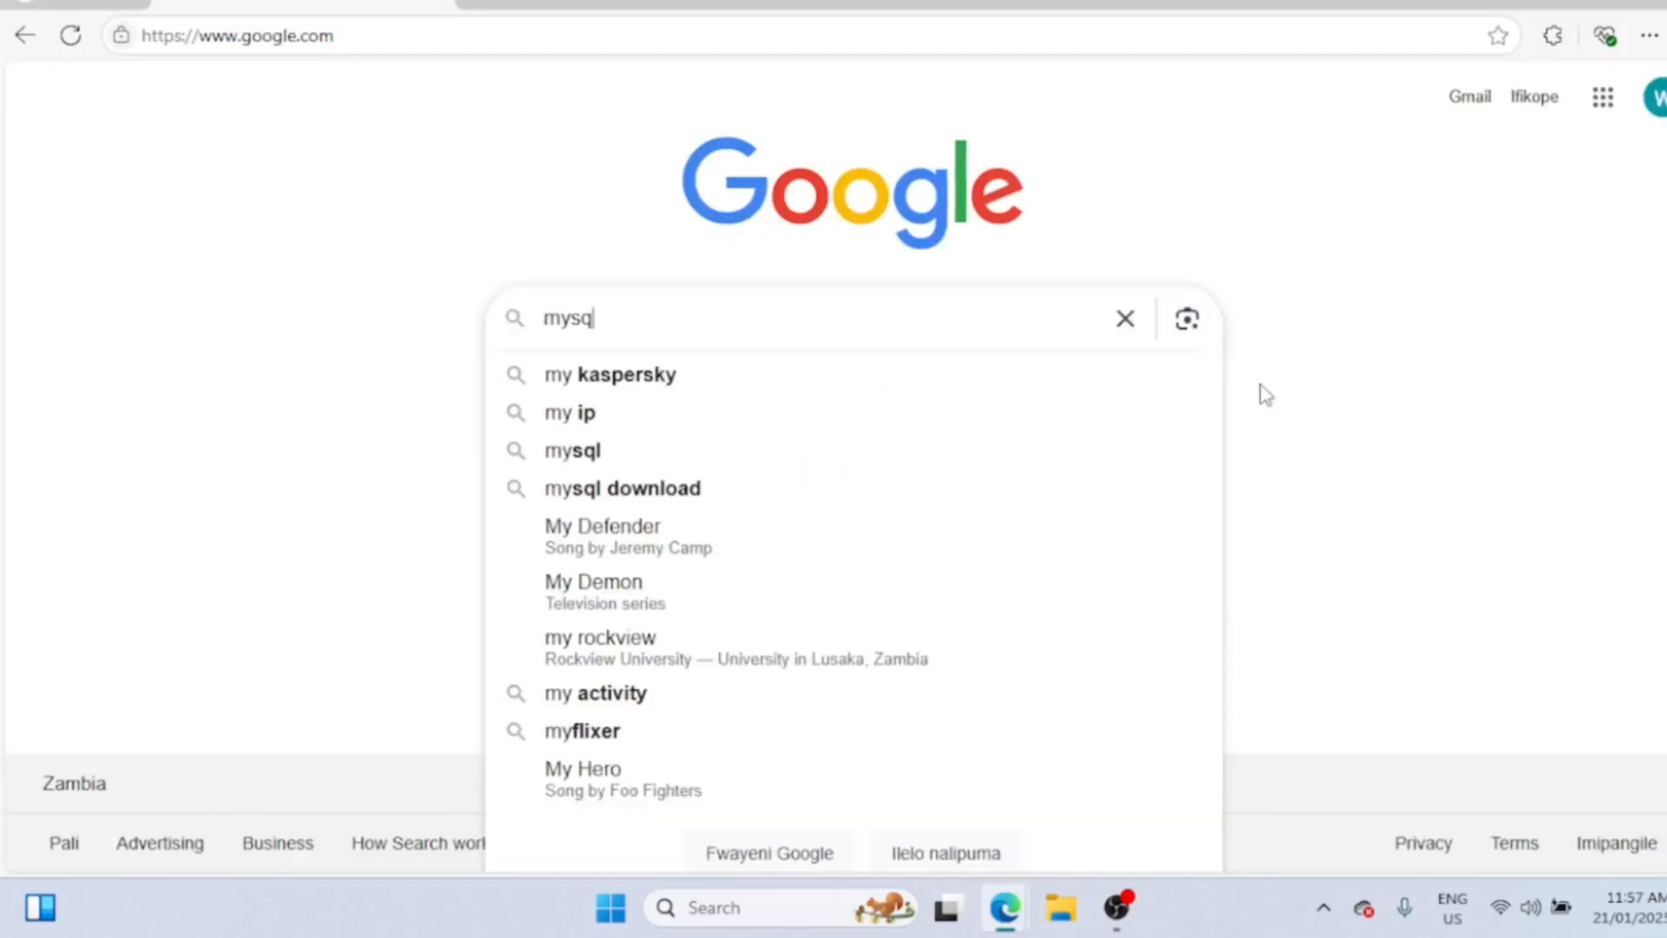
pyautogui.write('l')
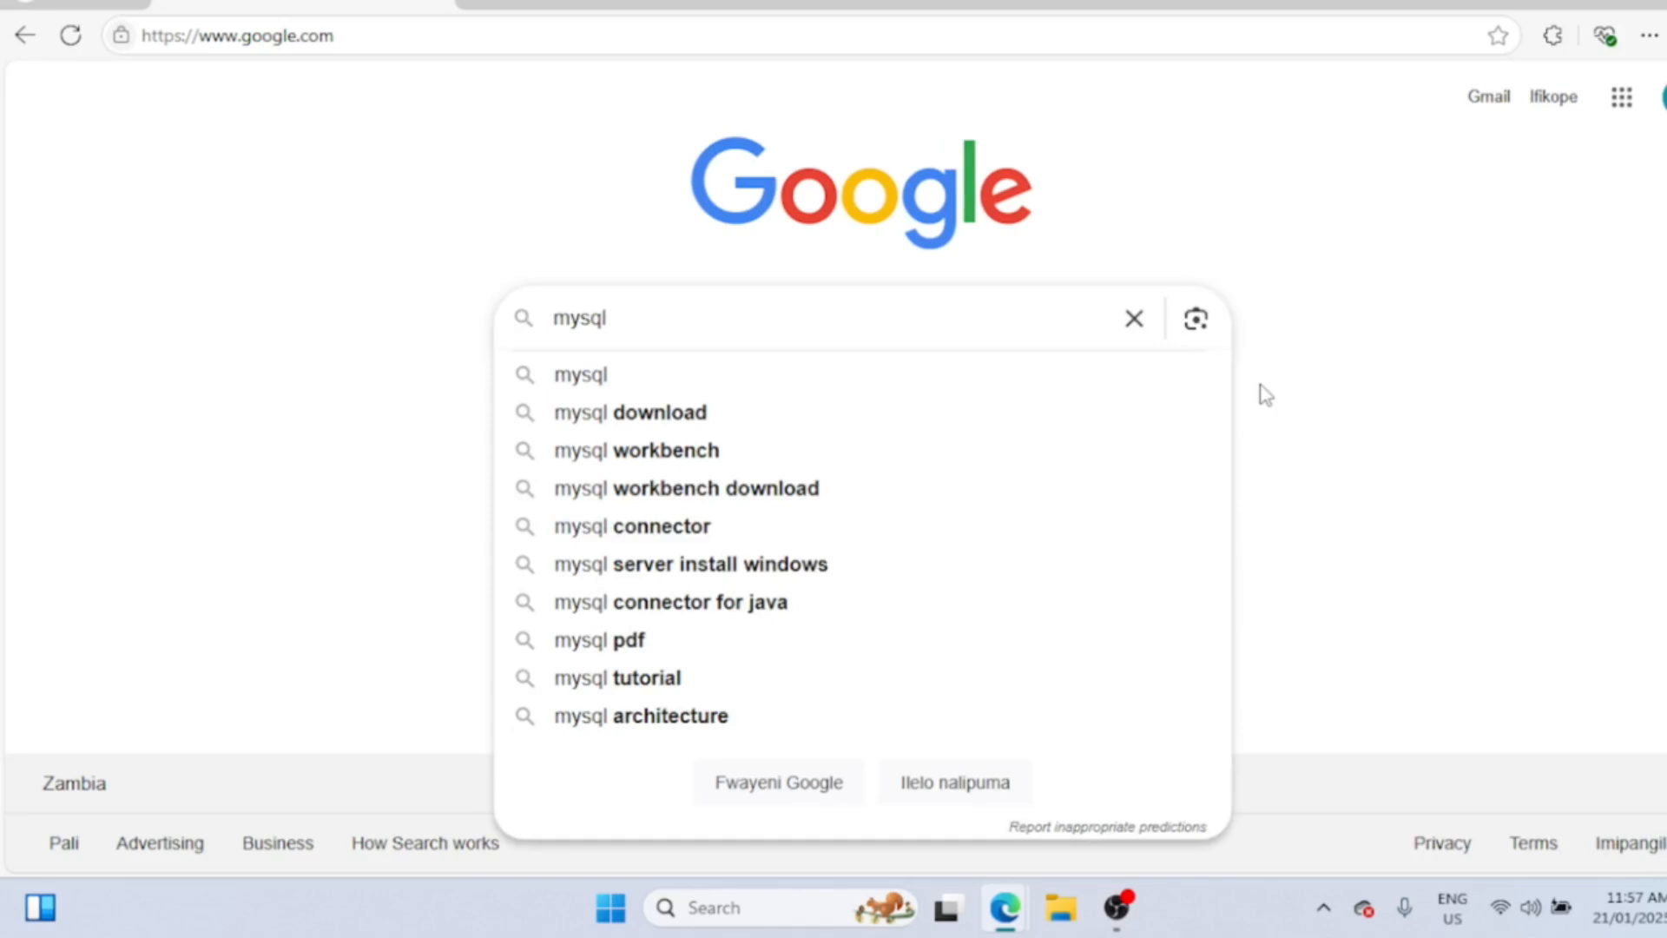
pyautogui.press('Return')
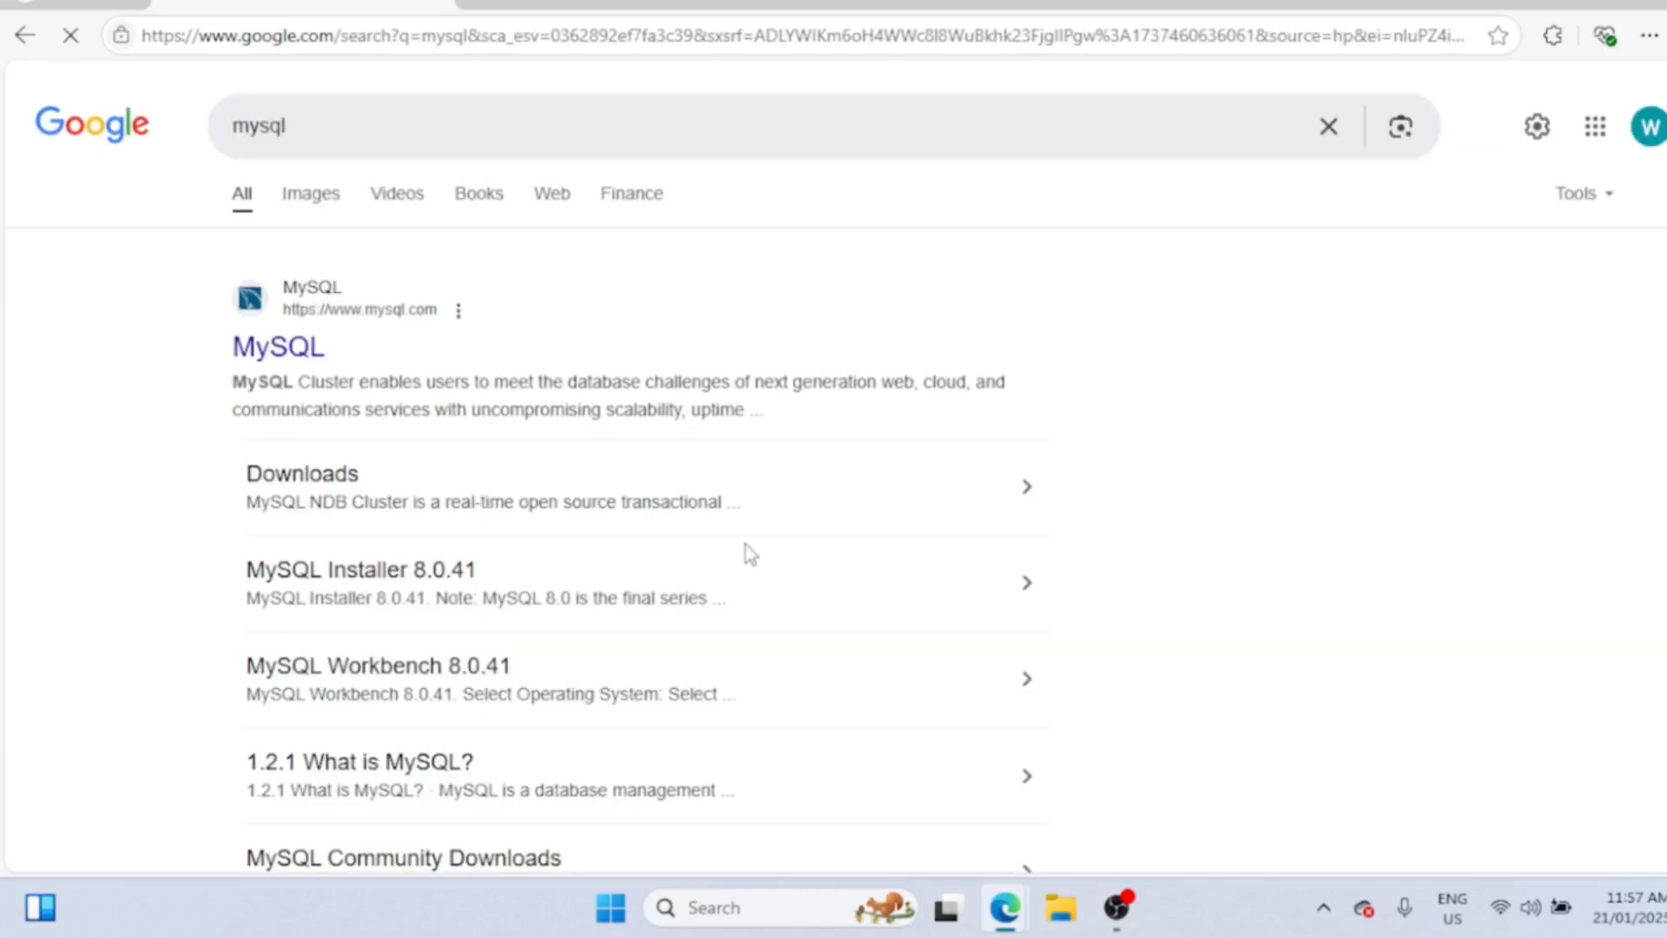
pyautogui.click(286, 345)
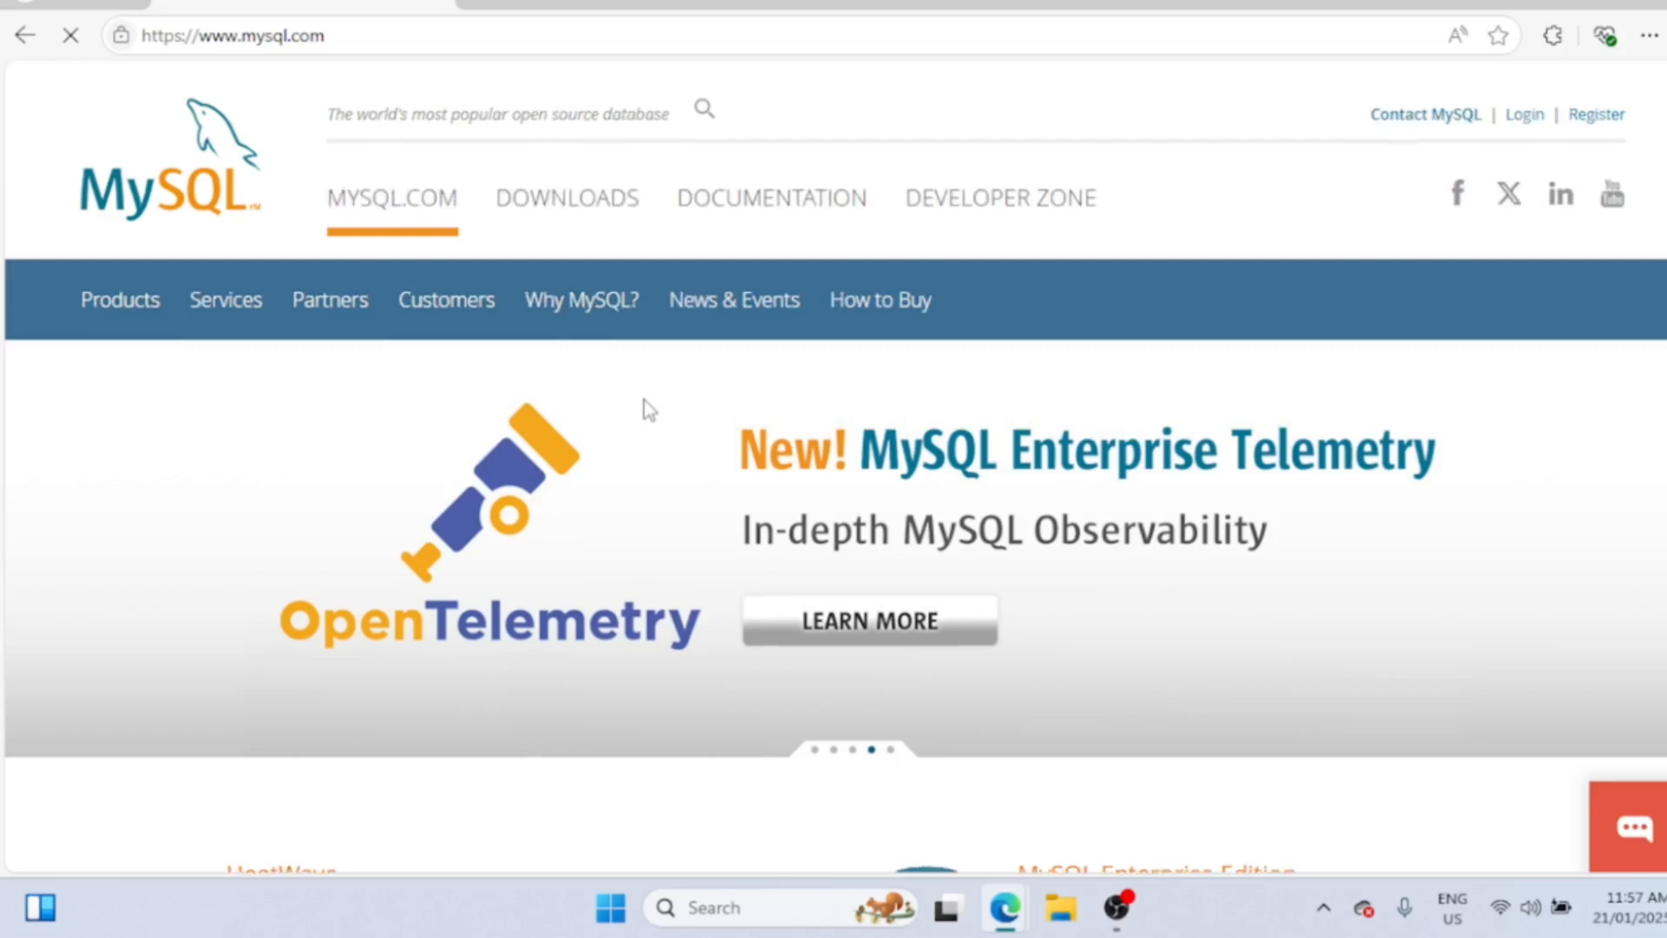
# - Navigate from Downloads through MySQL Community (GPL) Downloads to MySQL Installer for Windows
pyautogui.click(559, 199)
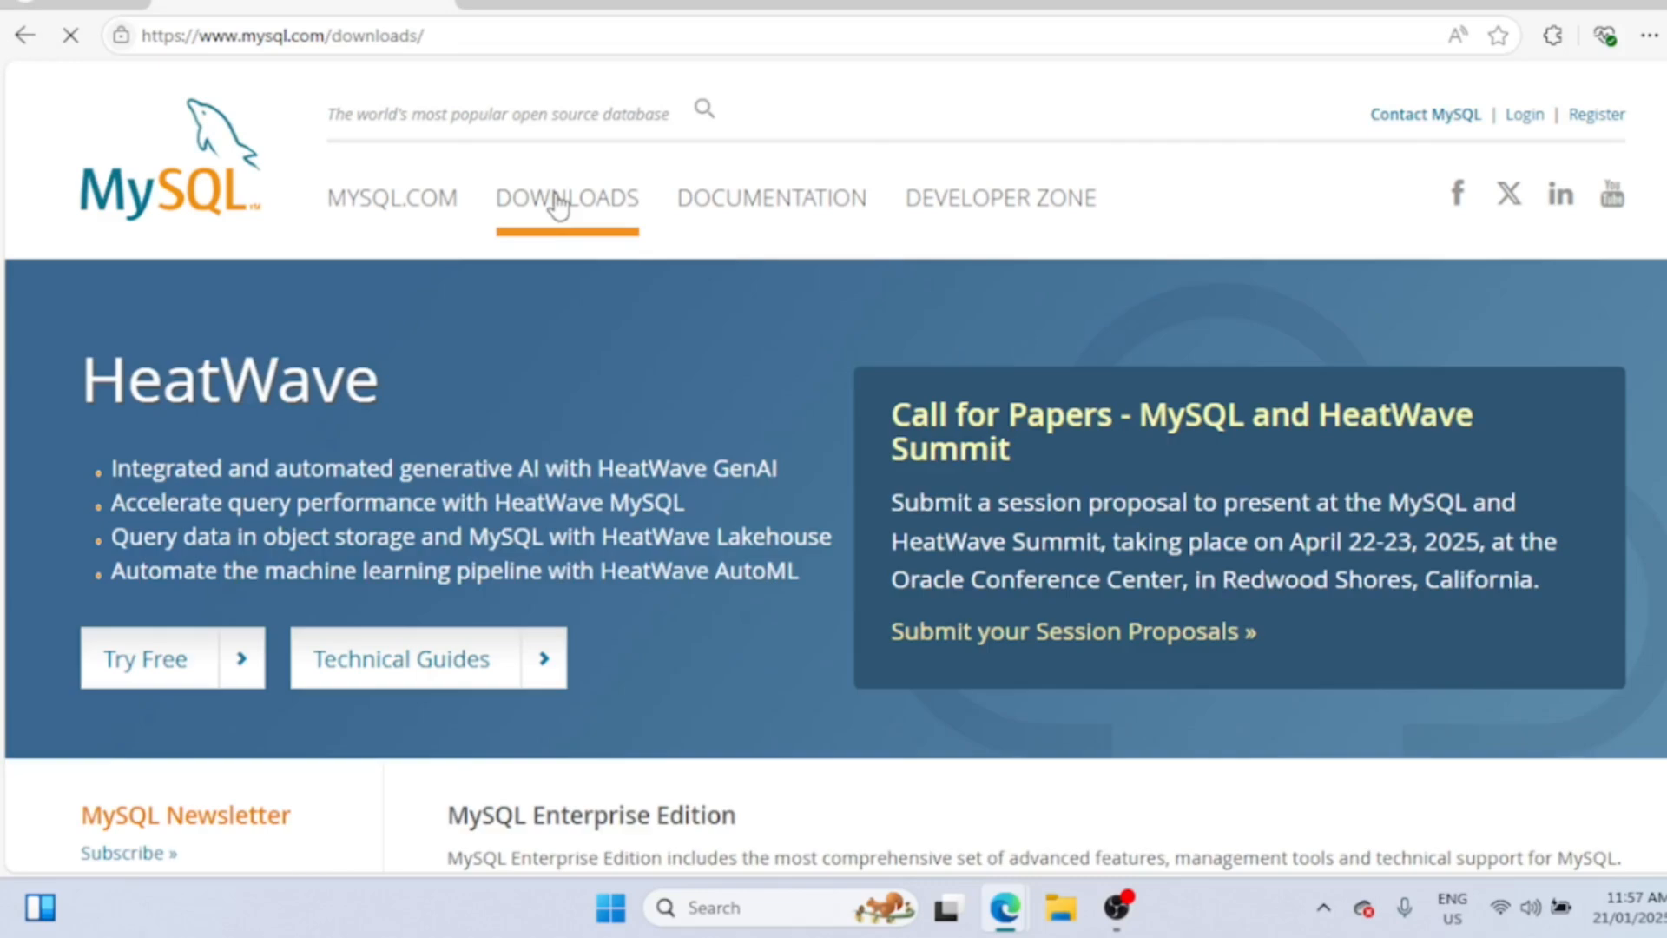
pyautogui.scroll(-5, 558, 198)
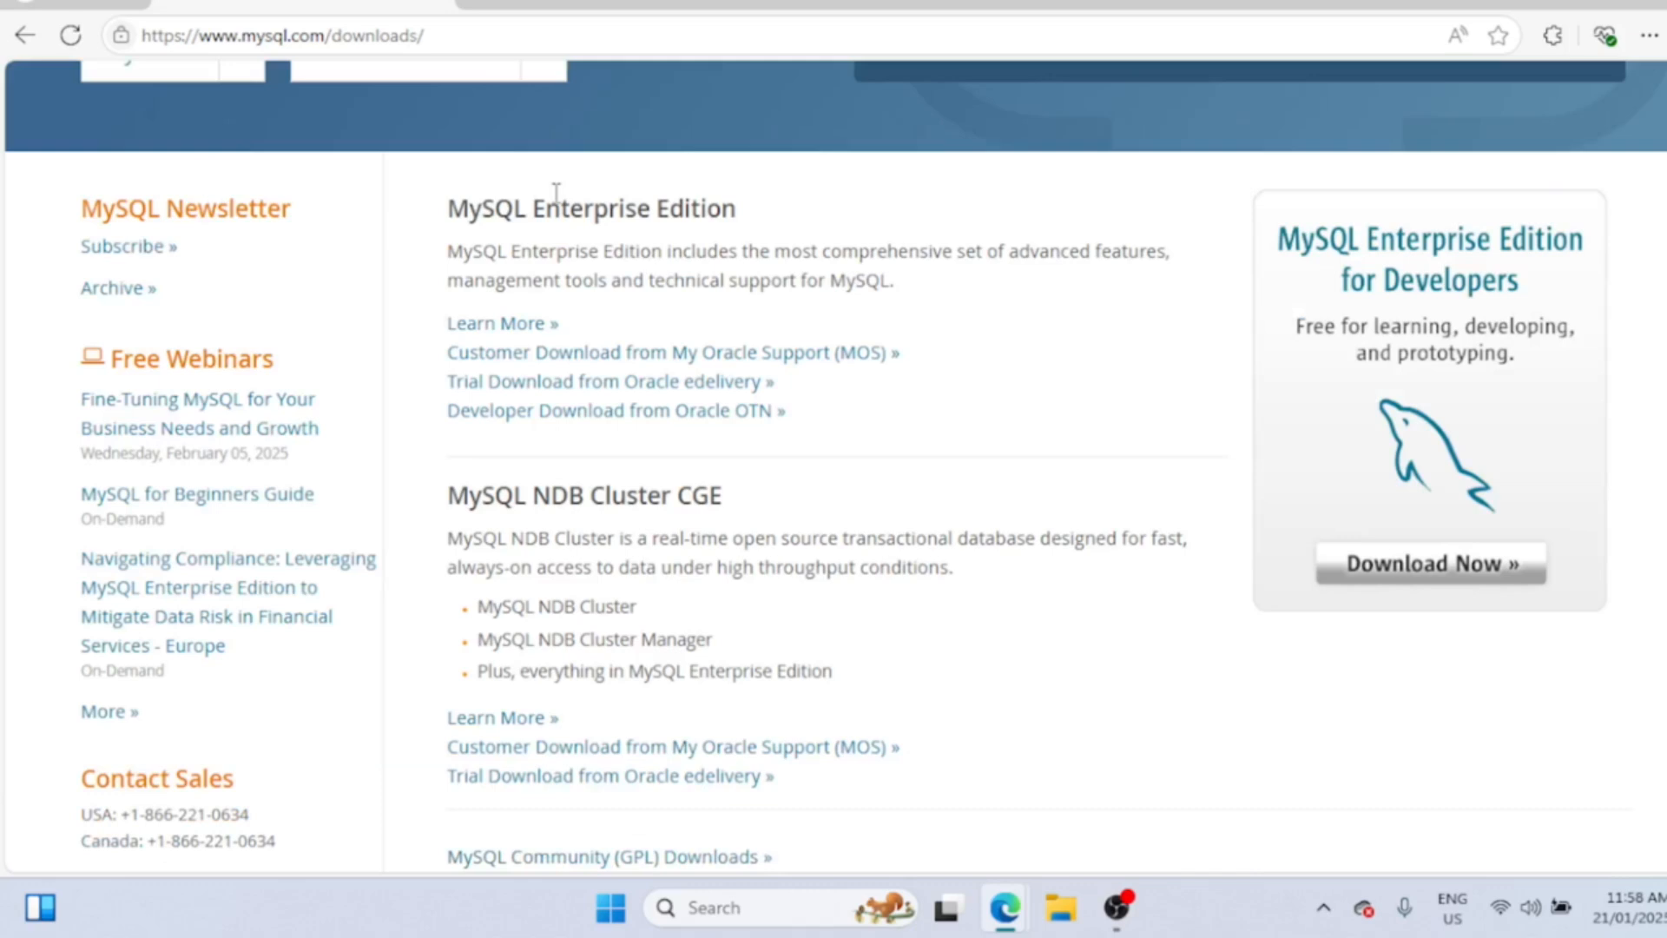
pyautogui.scroll(-3, 557, 192)
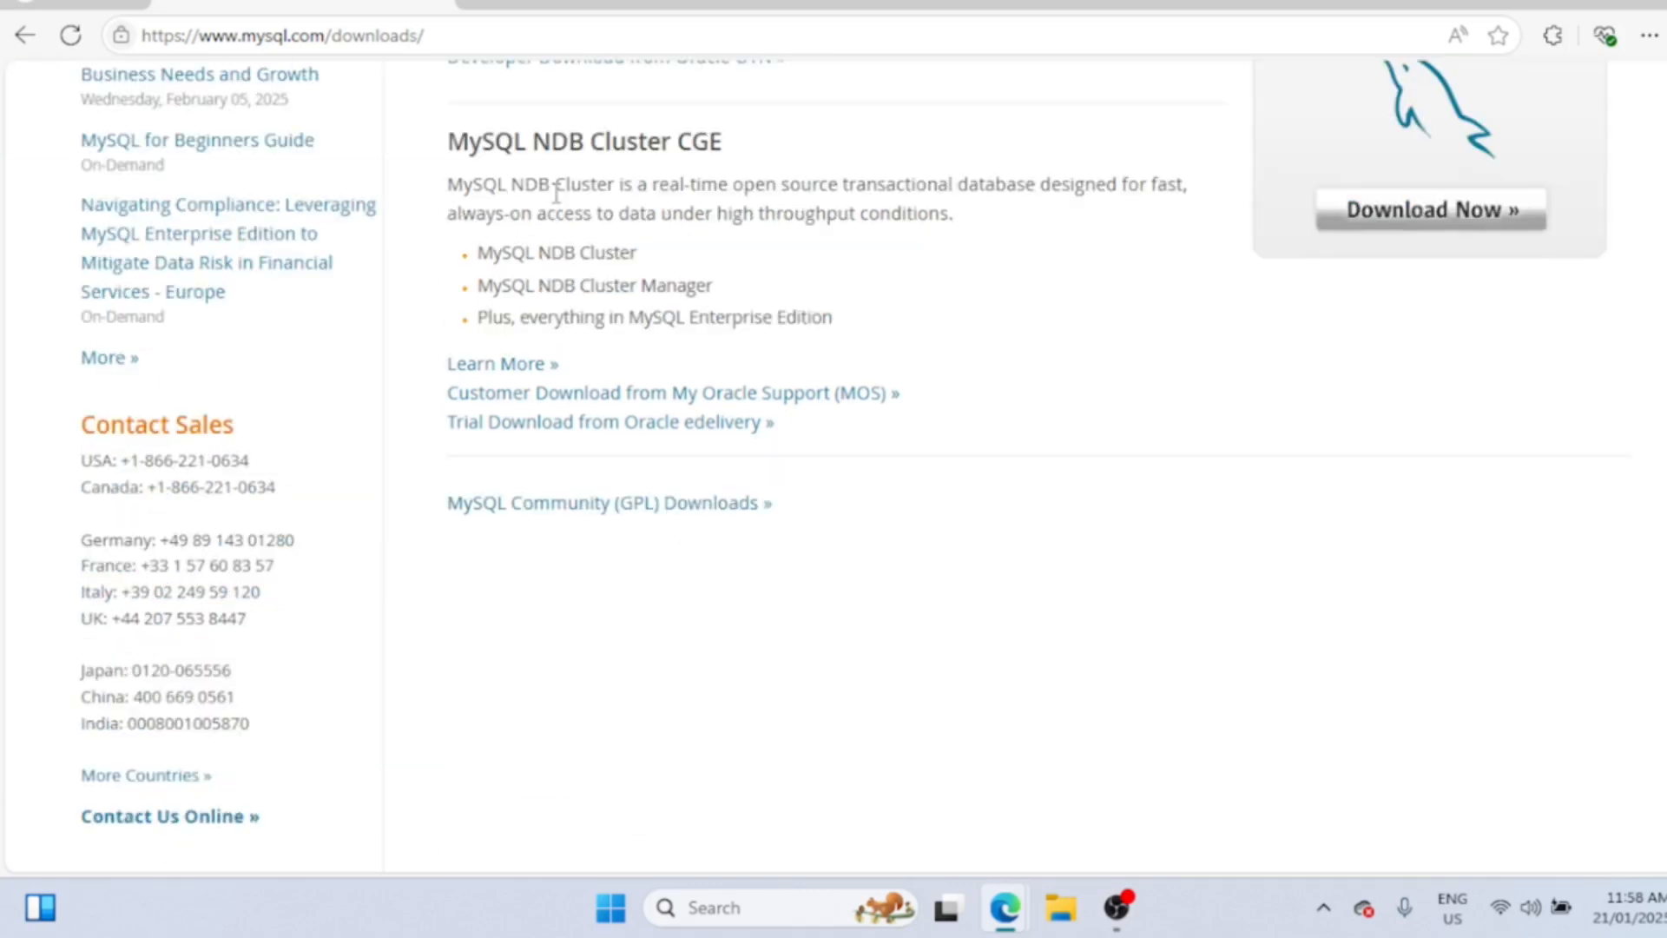
pyautogui.click(683, 513)
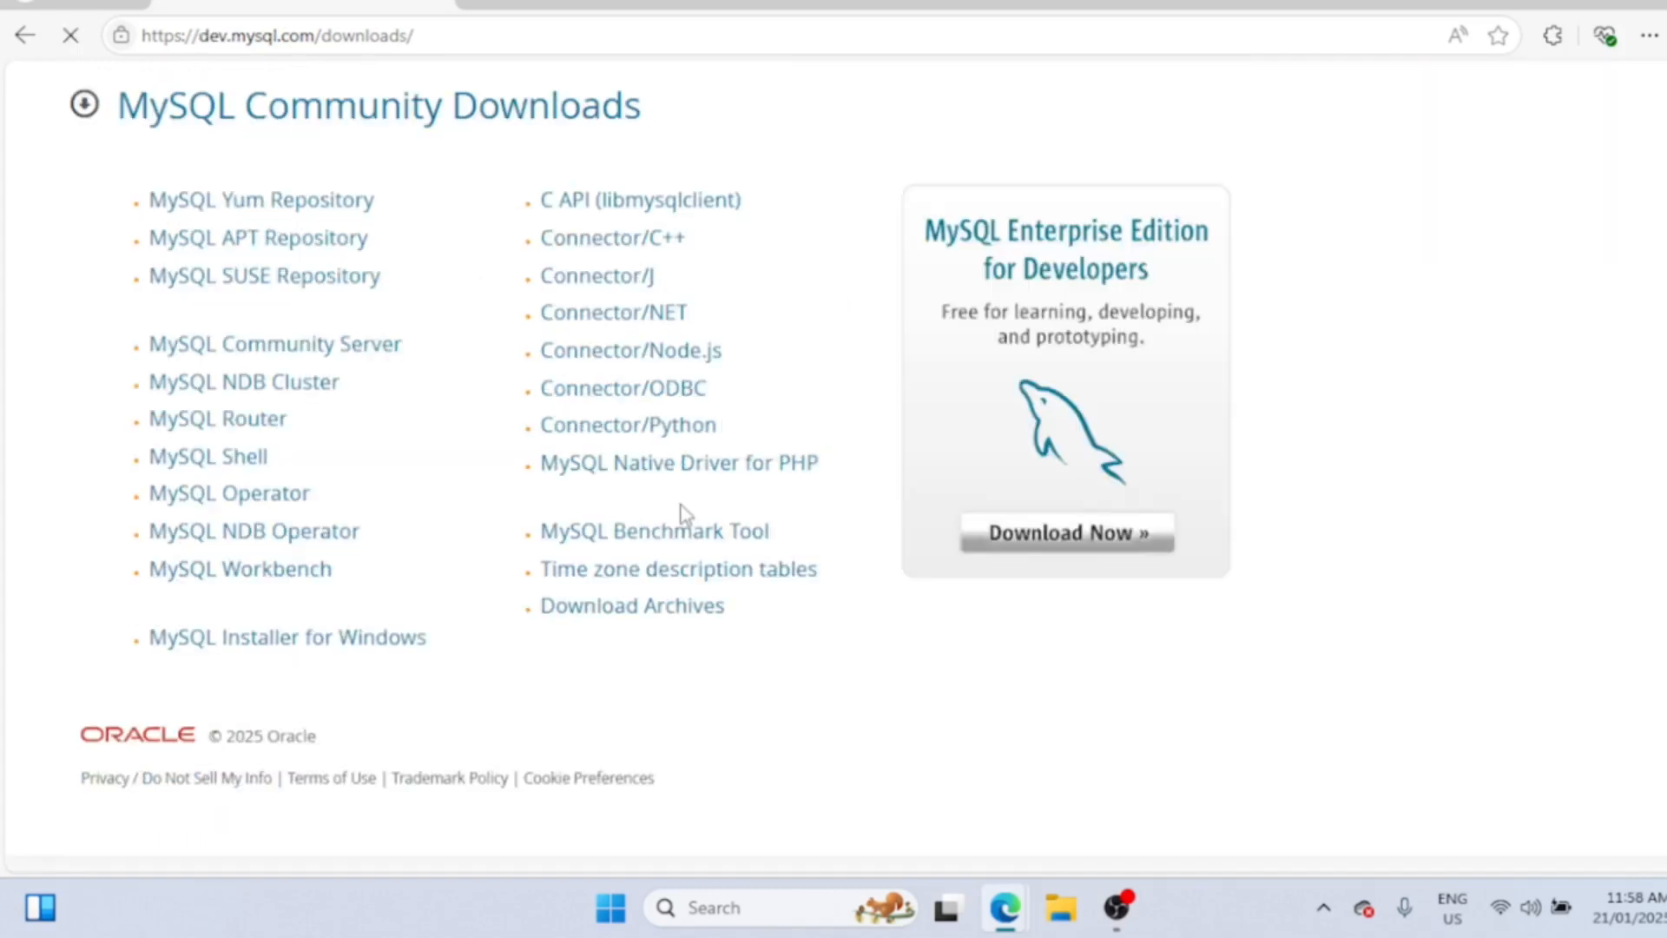
pyautogui.click(350, 646)
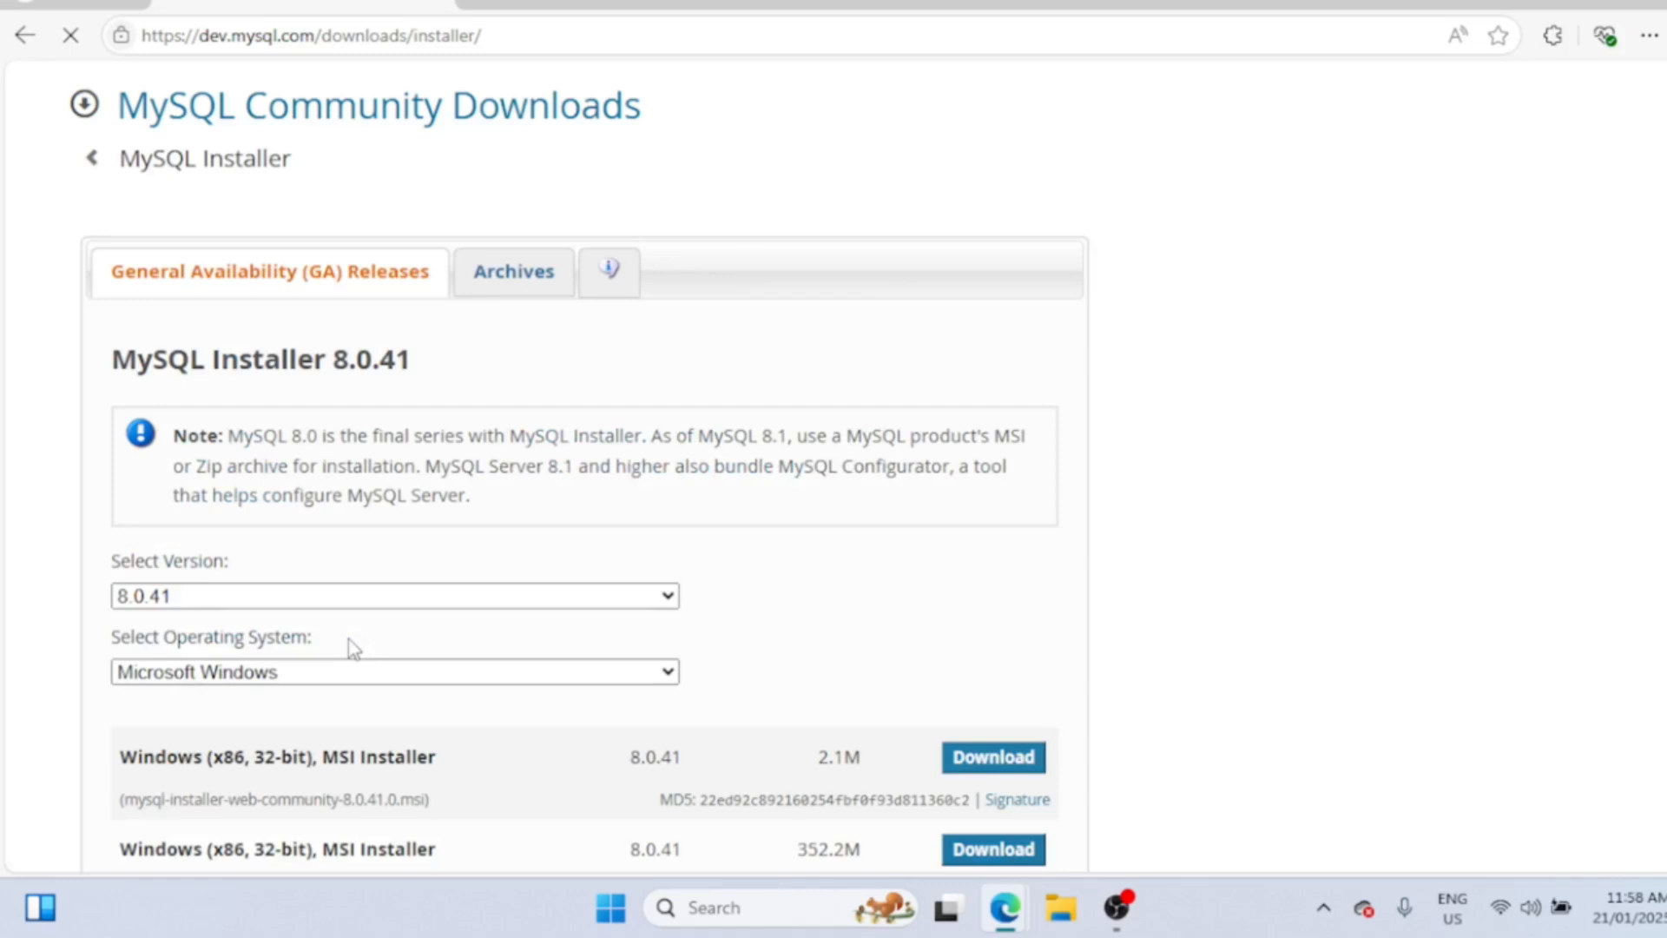
# - Download the full 352.2M Windows installer package without signing in
pyautogui.scroll(-2, 352, 647)
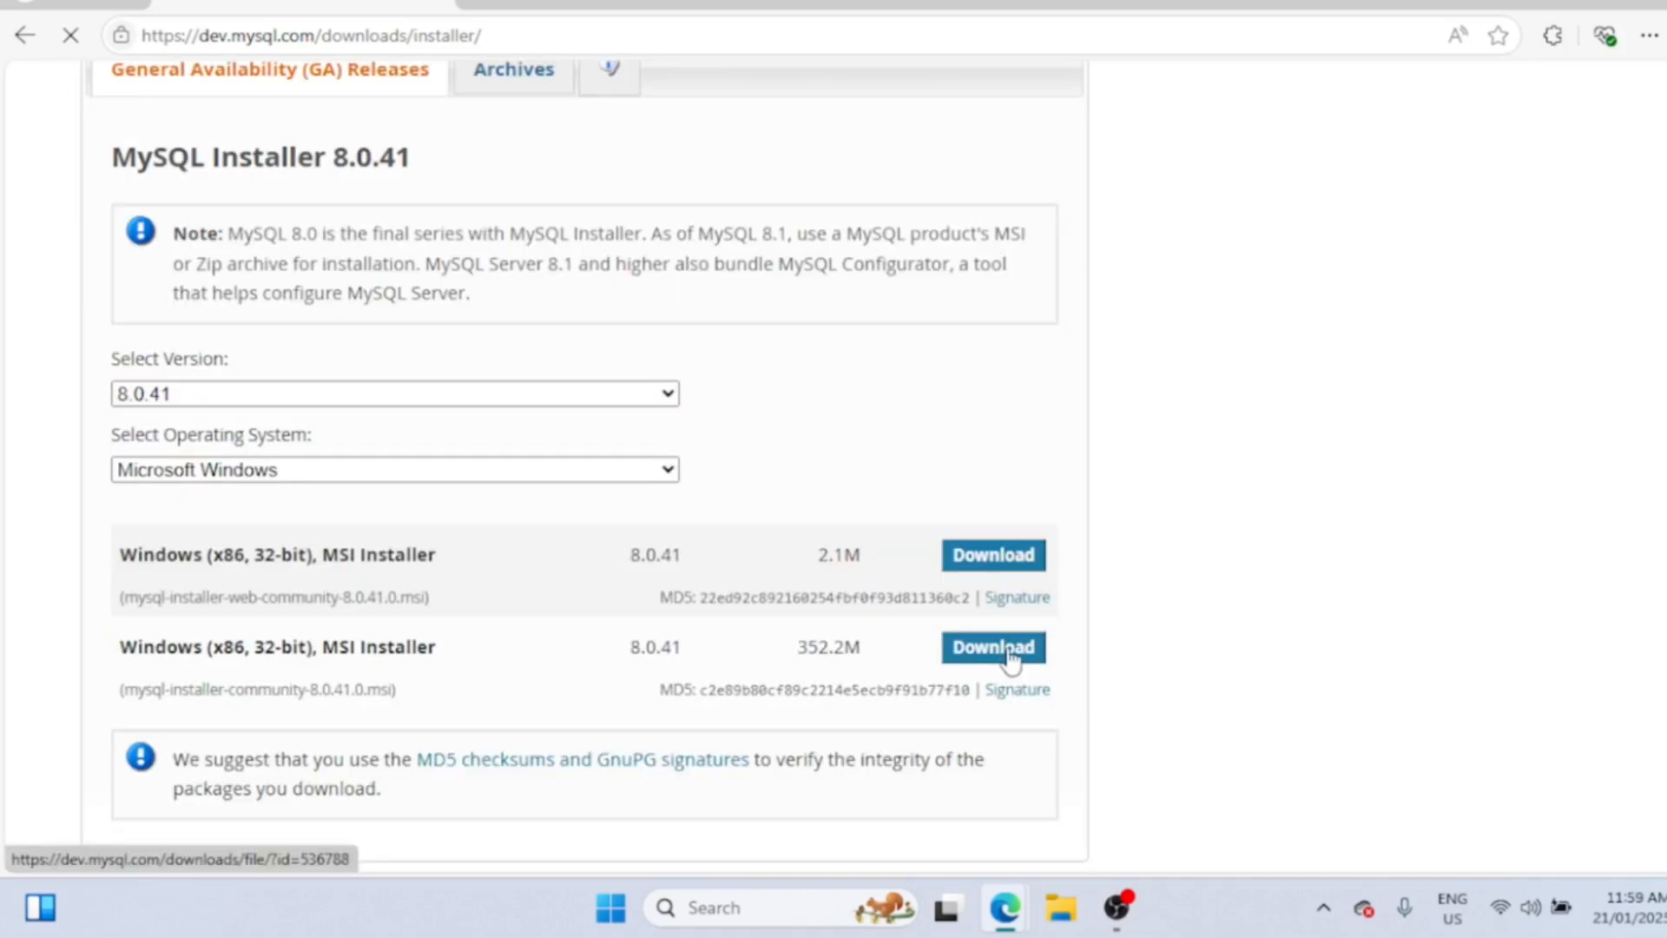
pyautogui.click(1009, 653)
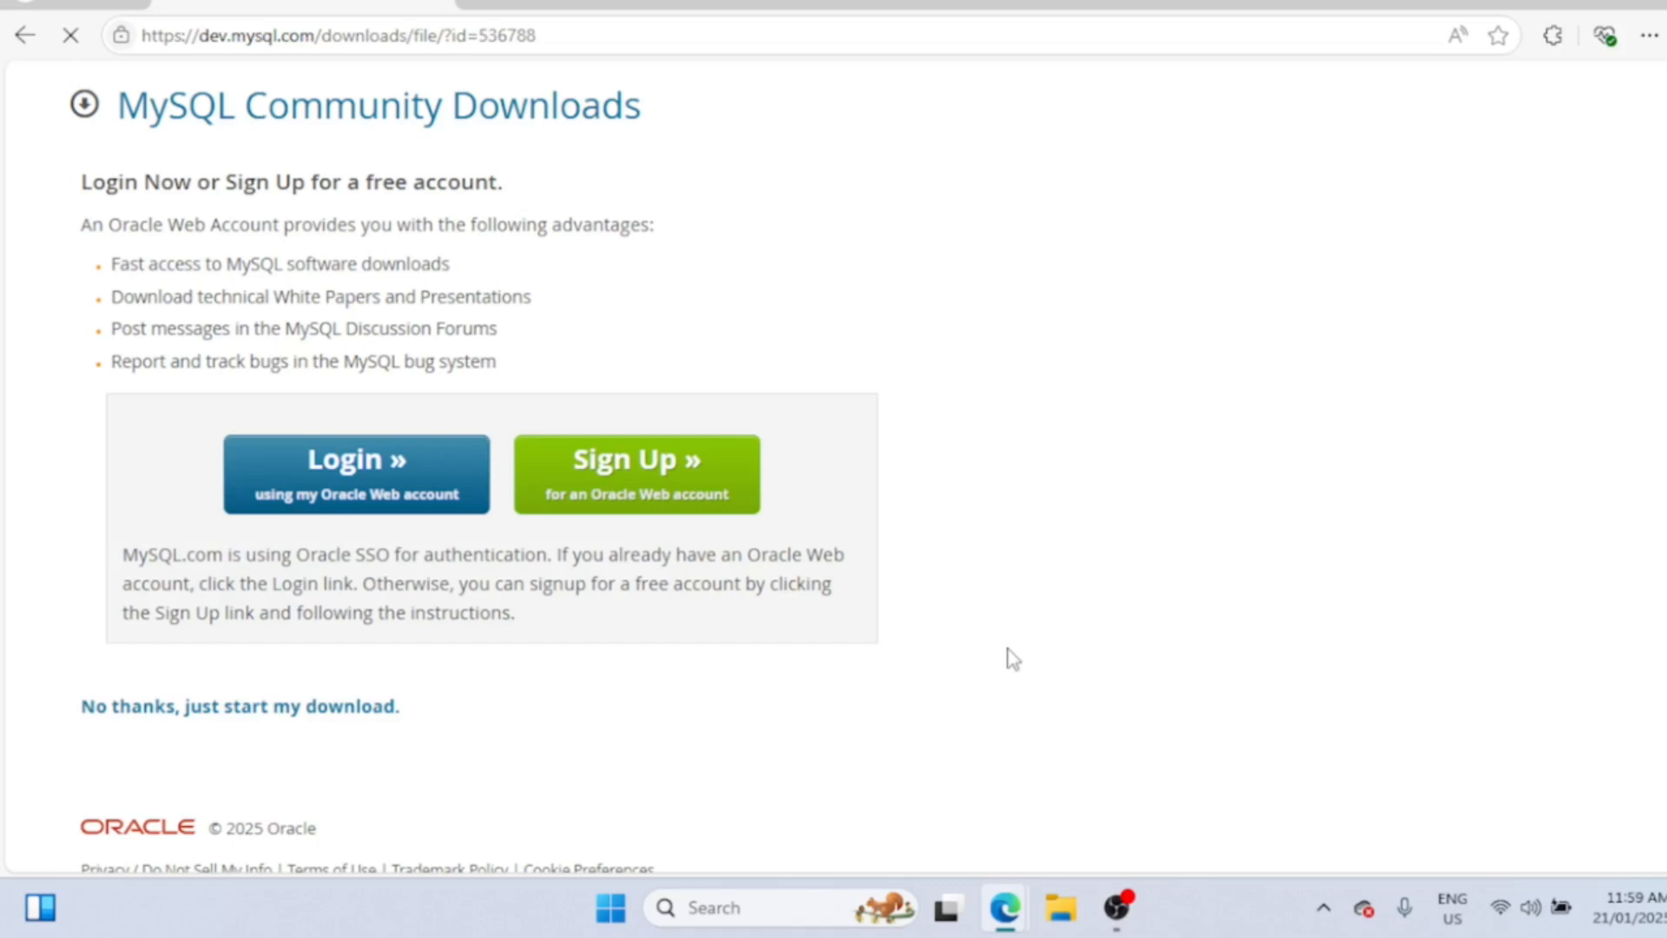
pyautogui.click(275, 712)
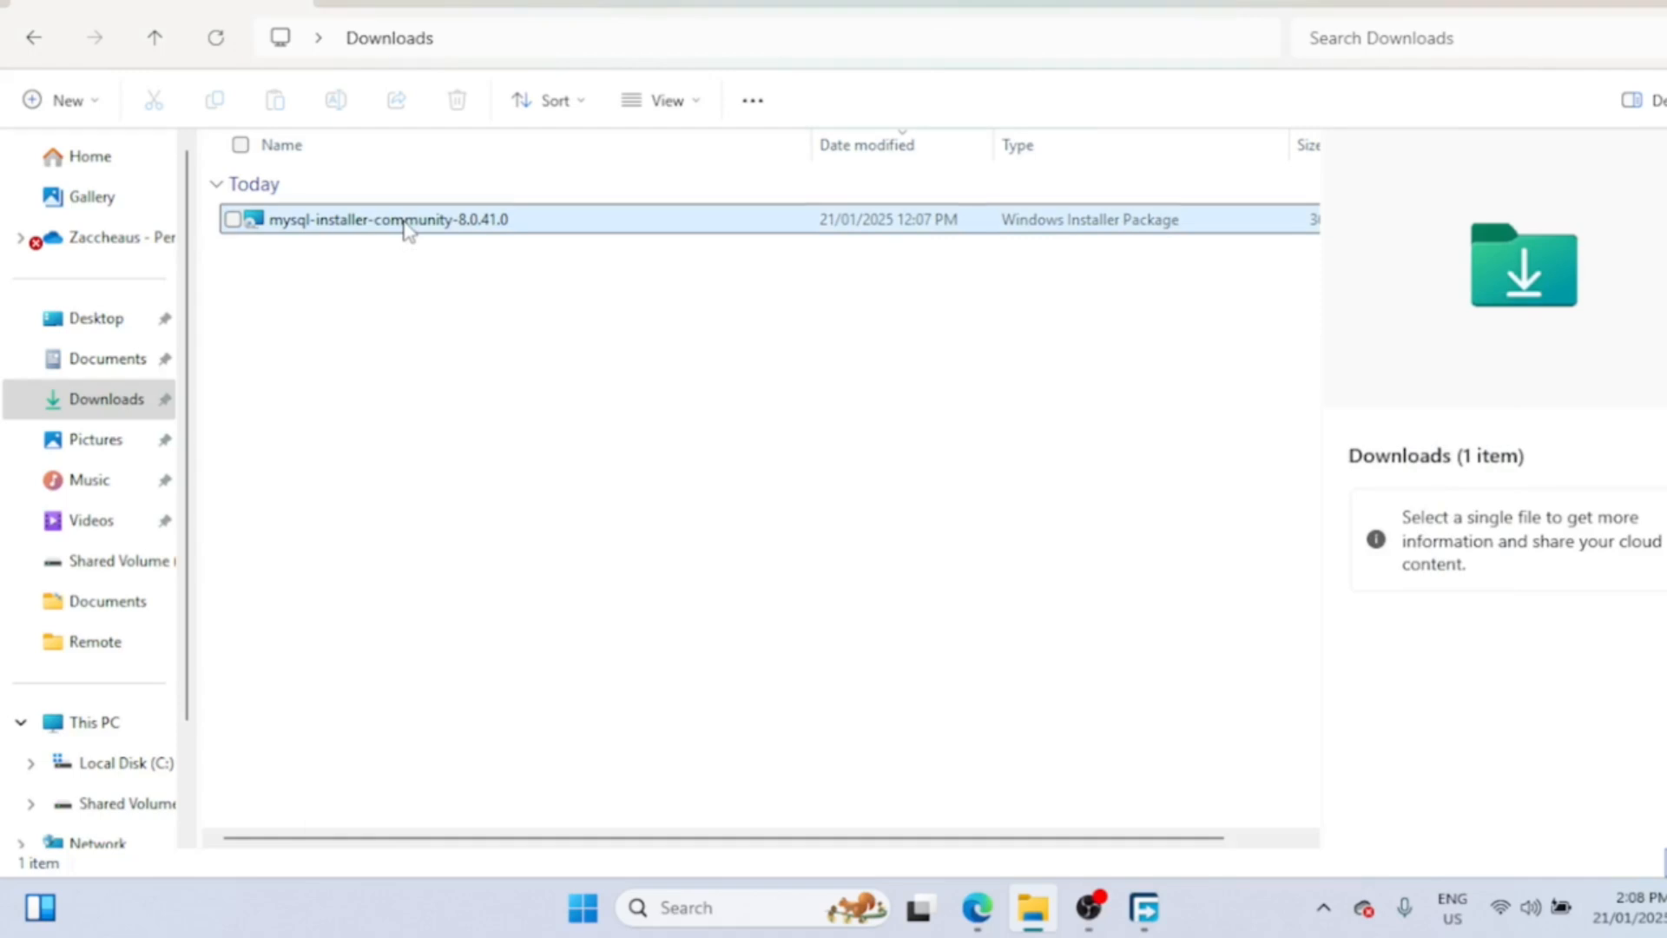
# - Run mysql-installer-community-8.0.41.0 from Downloads and minimize File Explorer
pyautogui.doubleClick(408, 228)
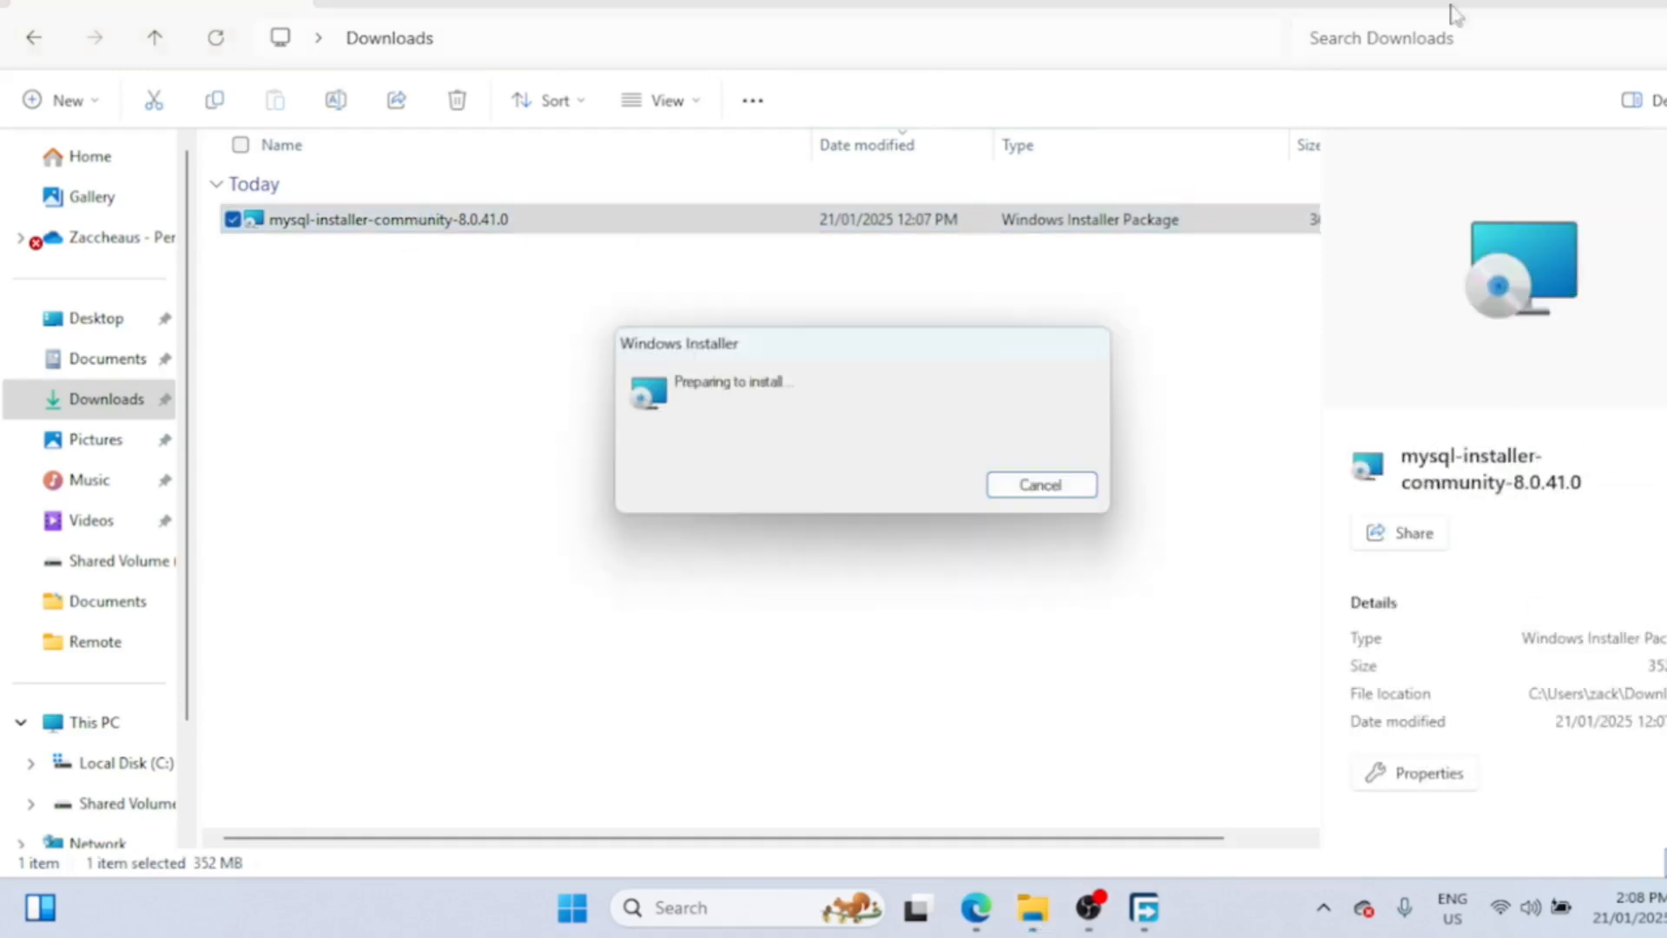
pyautogui.click(1586, 2)
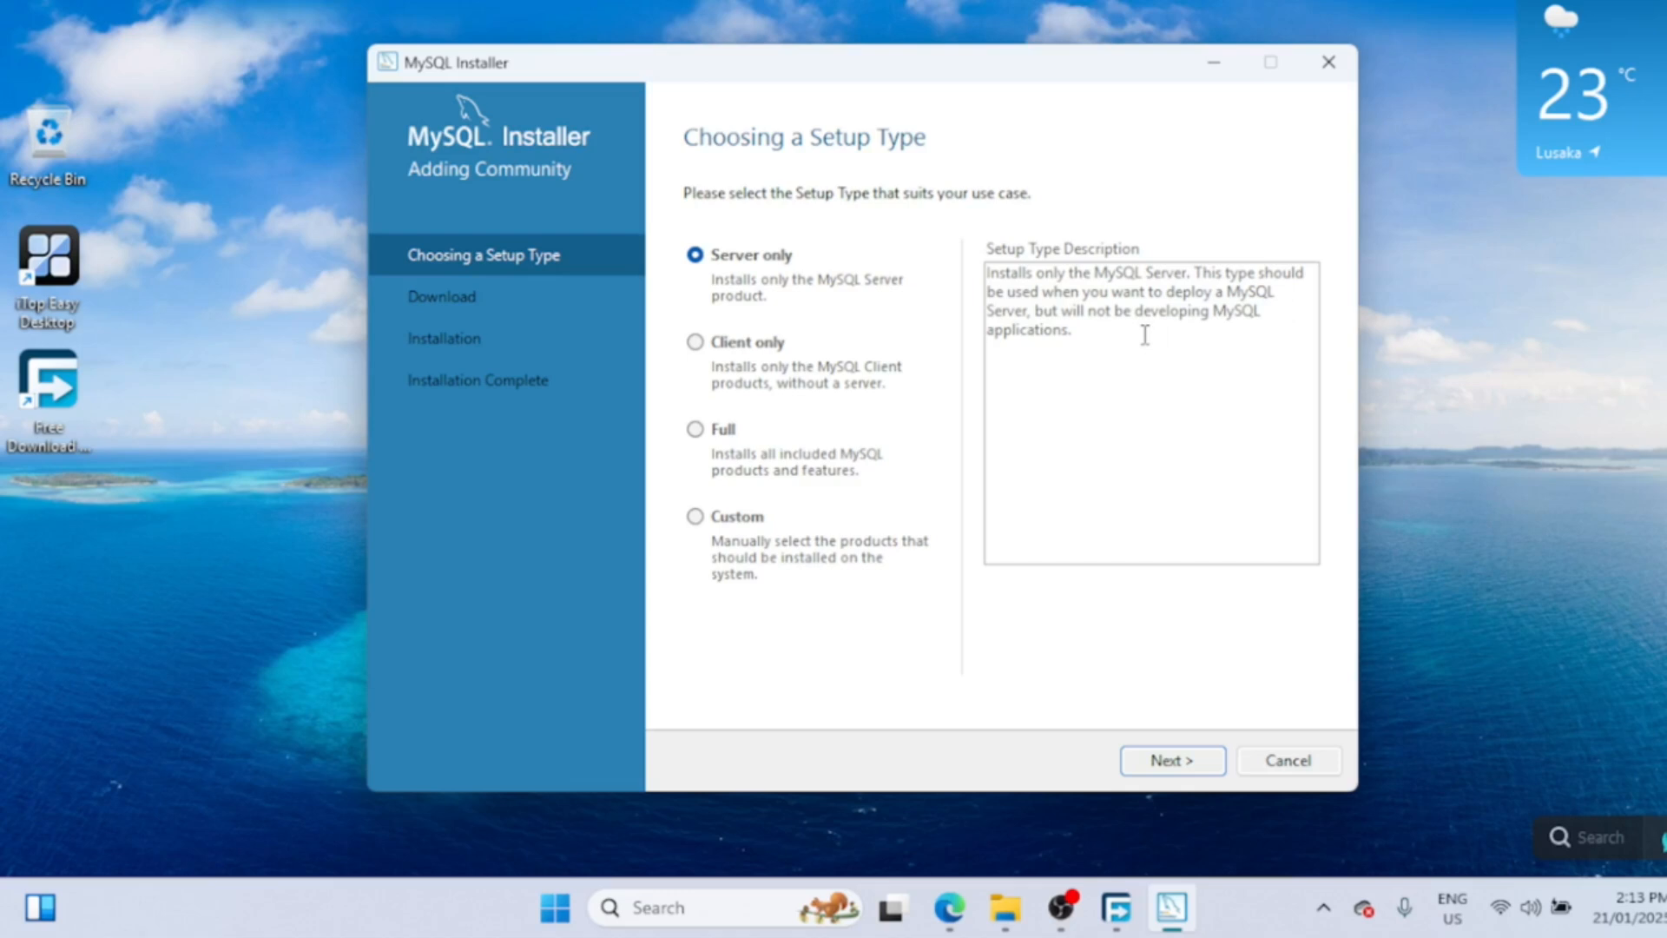
# - Preview the Client only and Full setup types, then settle on Custom
pyautogui.click(695, 342)
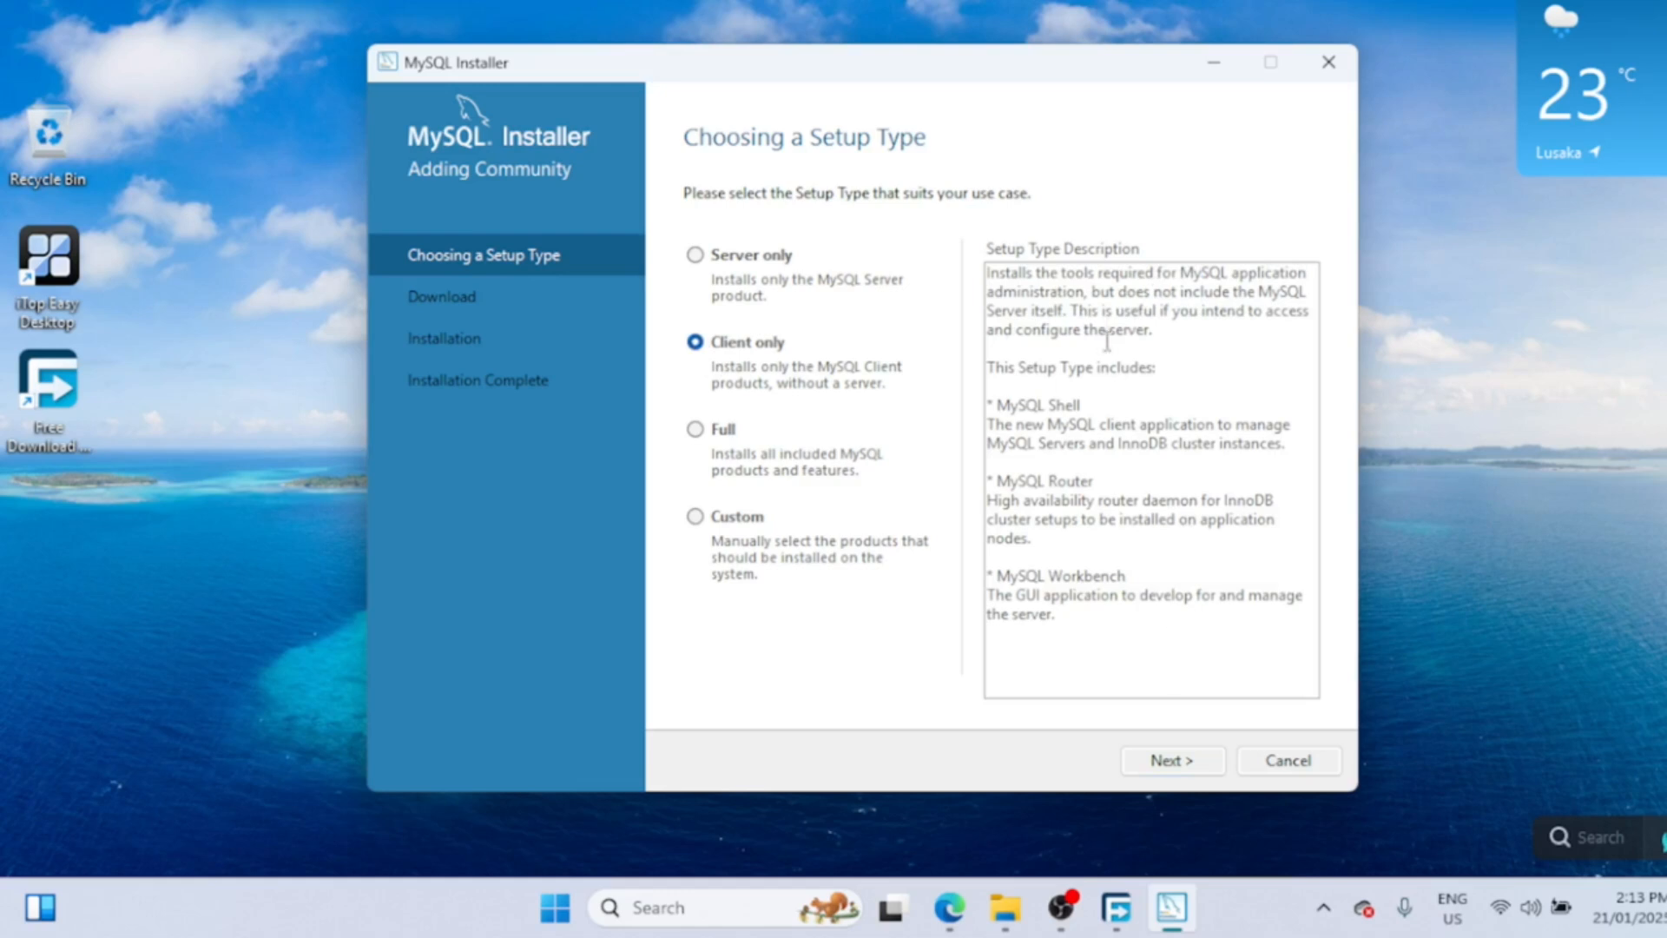
pyautogui.click(704, 431)
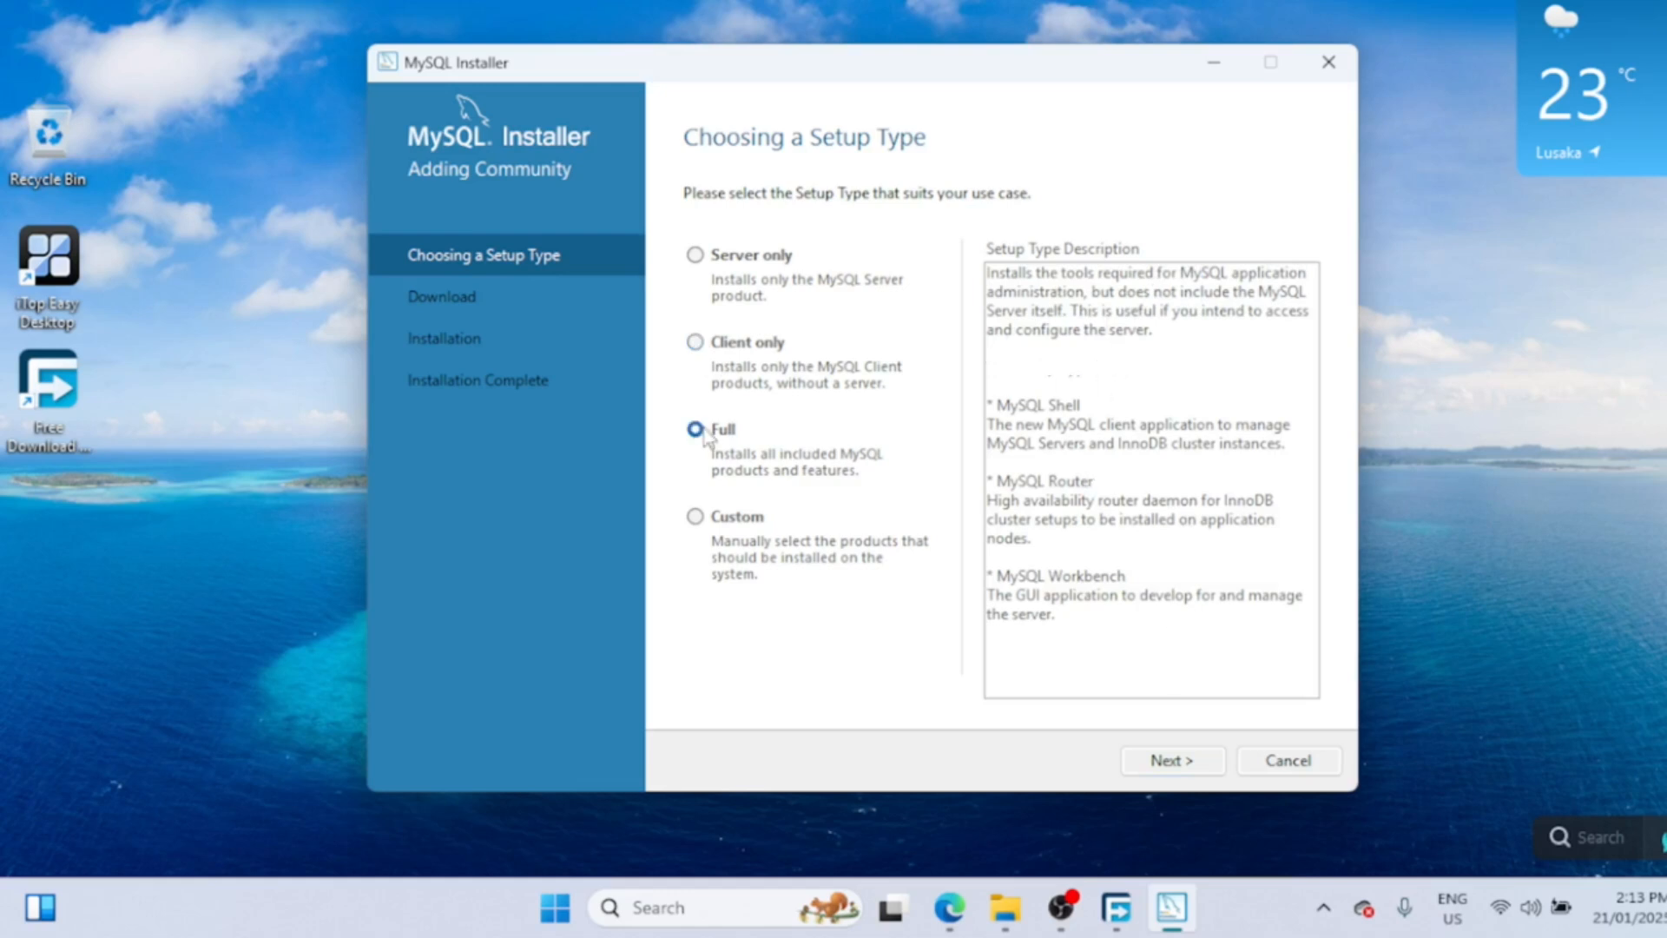
pyautogui.click(697, 519)
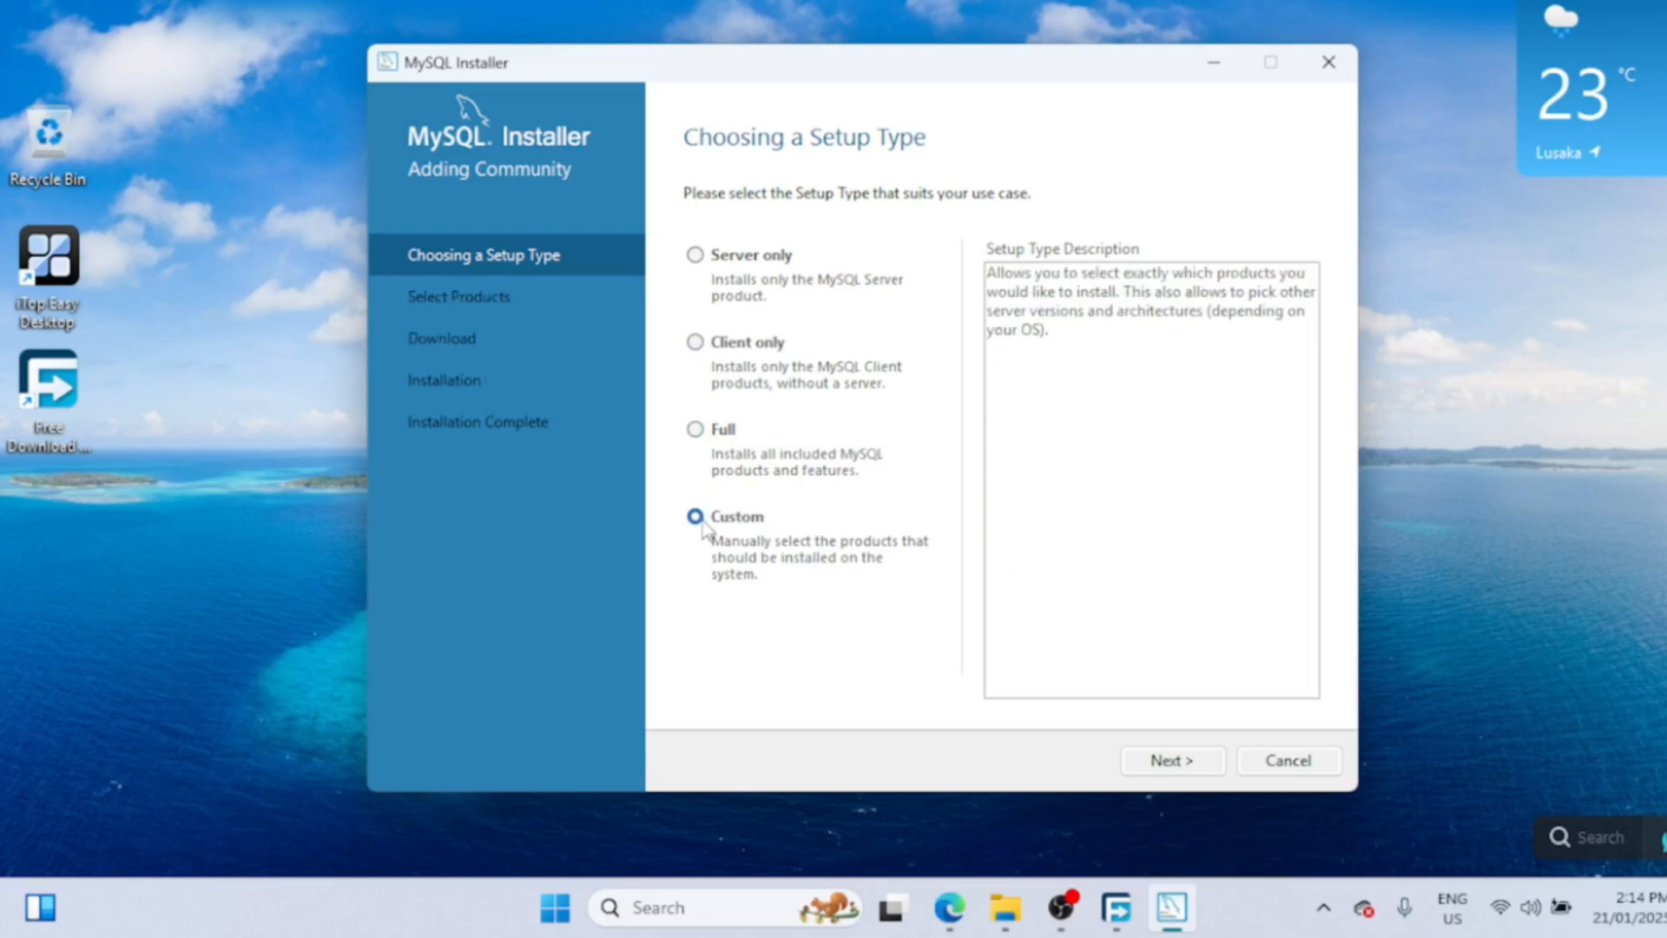
# - Expand the product categories and add MySQL Server 8.0.41 - X64 to the install list
pyautogui.click(1186, 764)
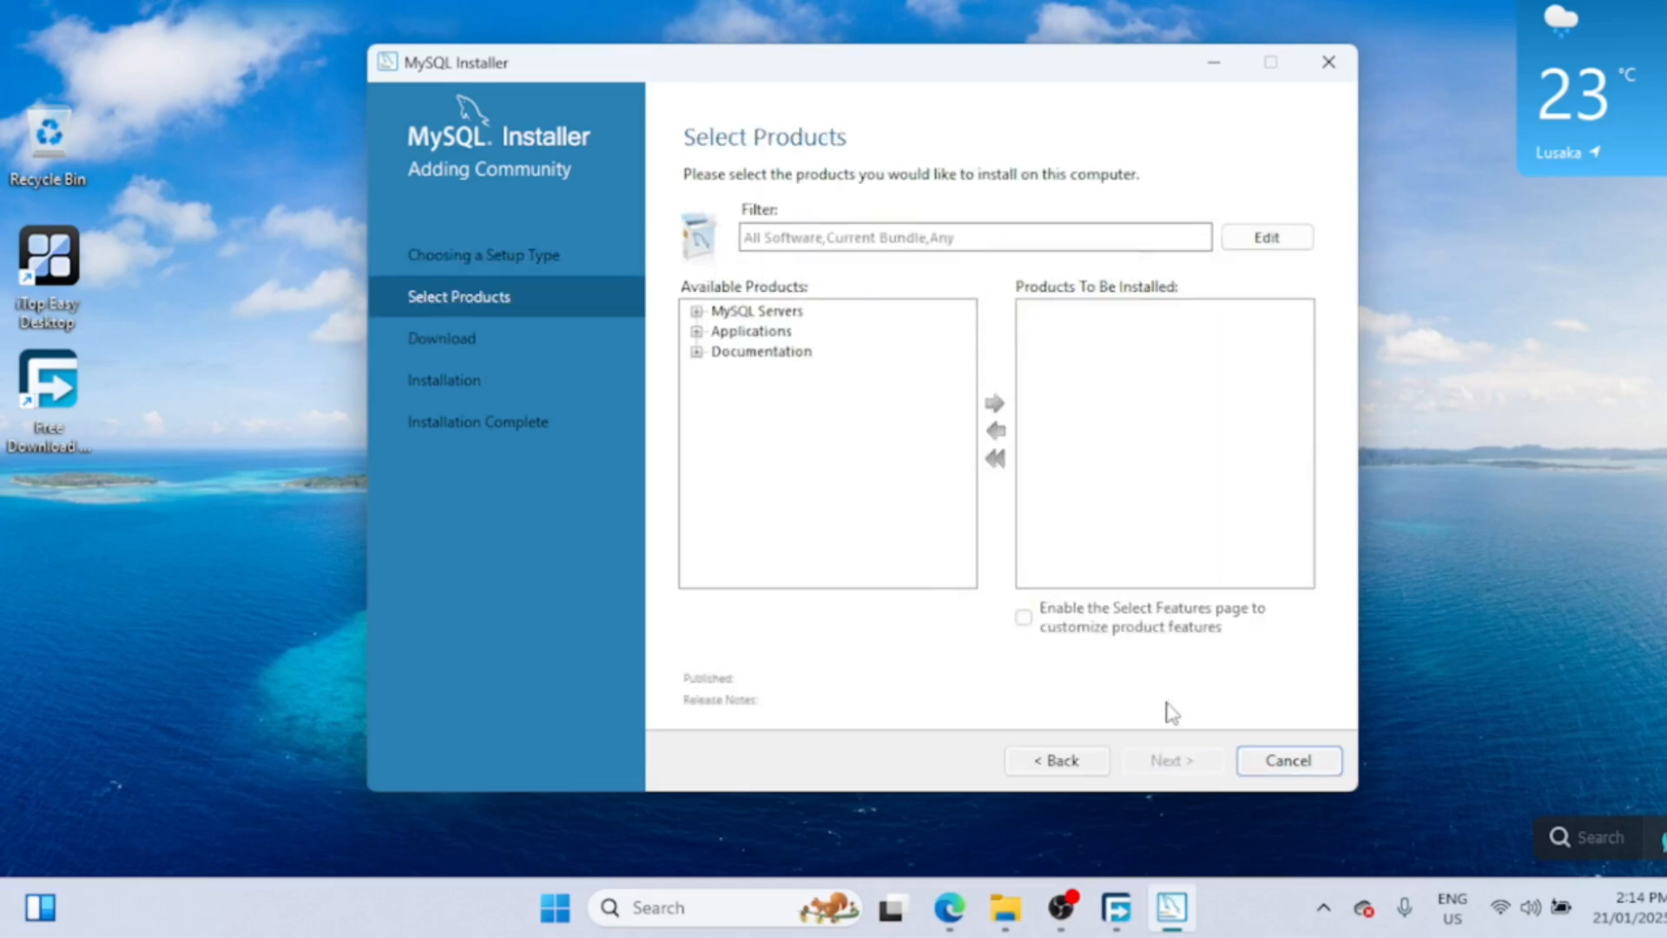
pyautogui.click(697, 311)
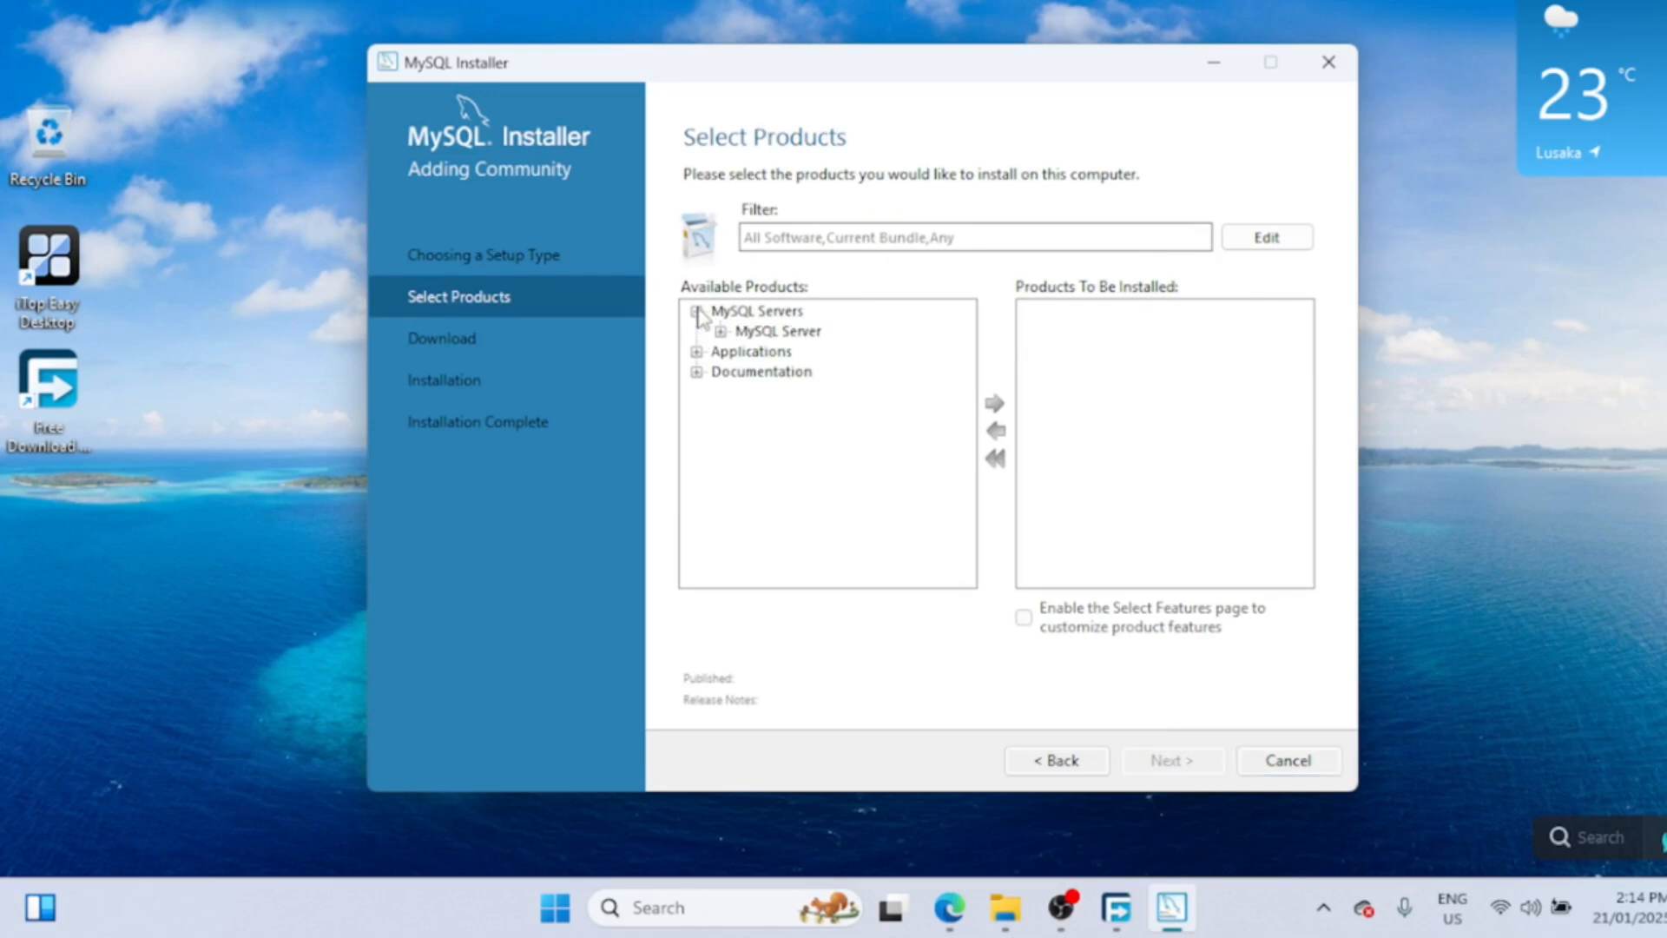
pyautogui.click(721, 331)
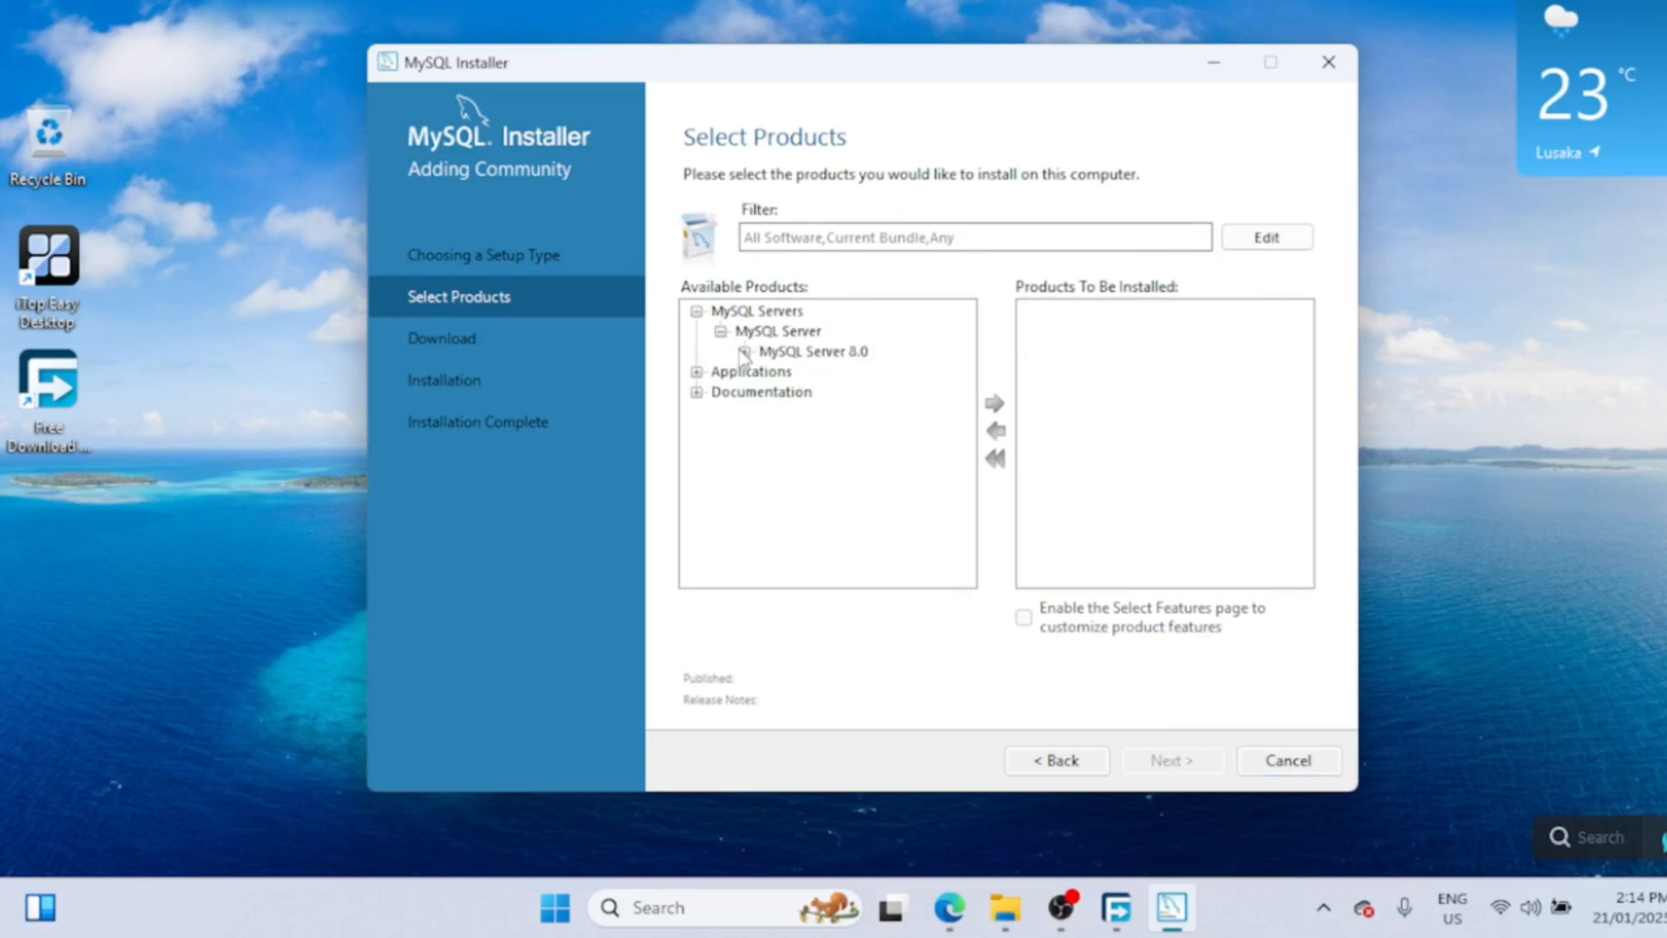
pyautogui.click(745, 352)
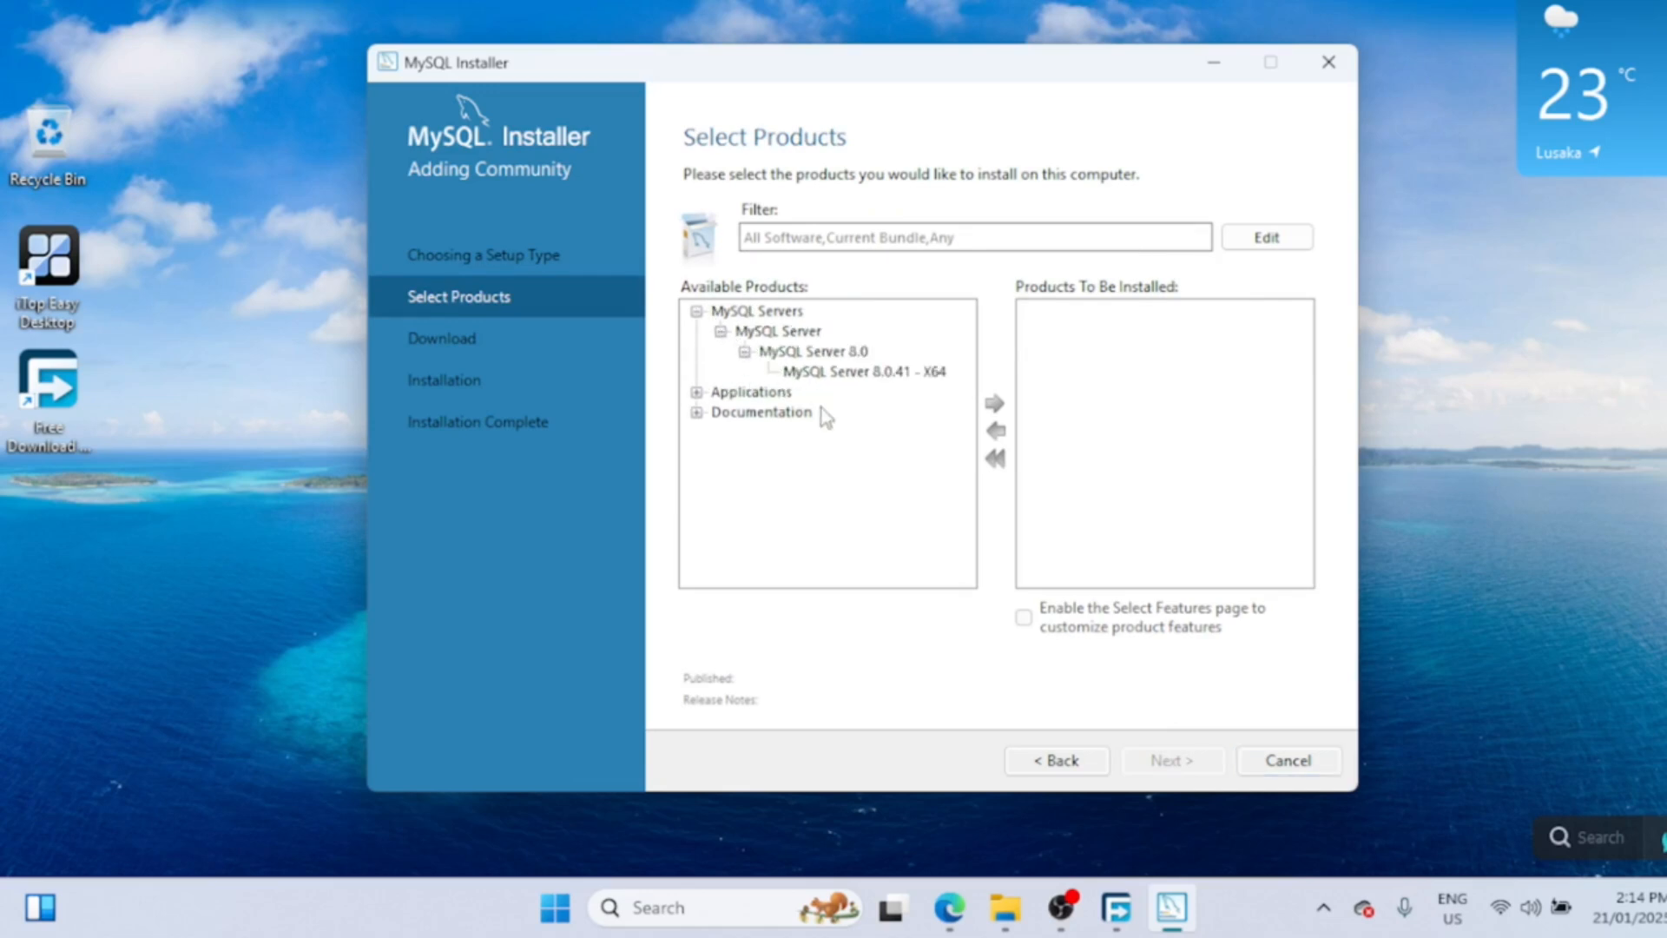
pyautogui.click(696, 392)
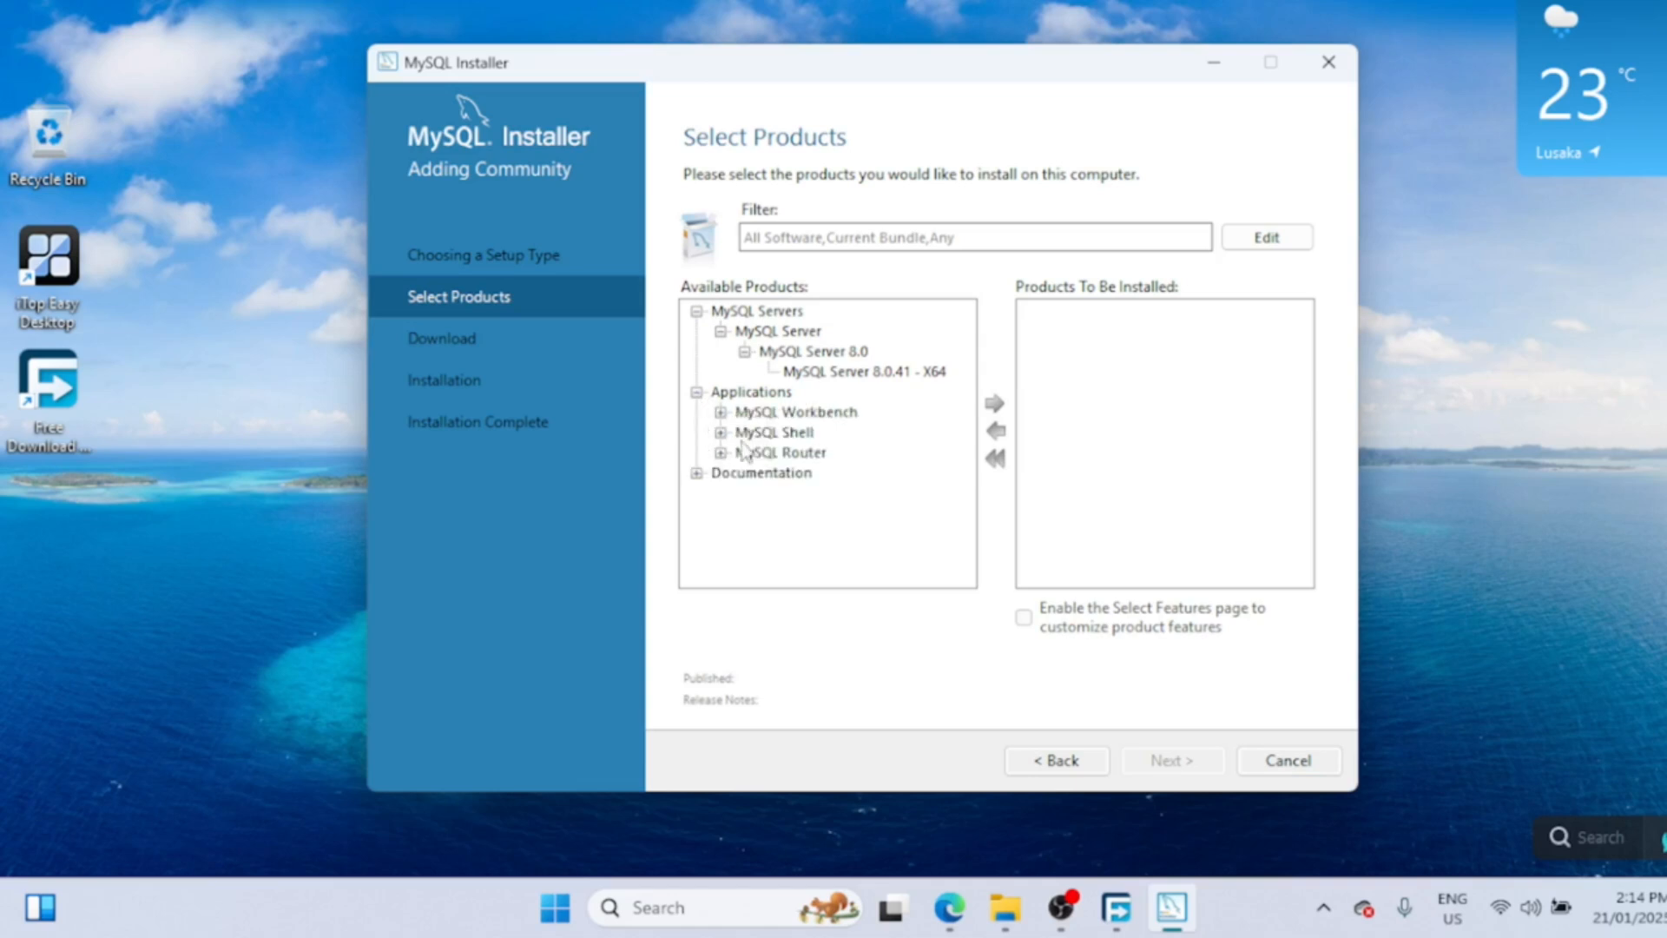
pyautogui.click(697, 473)
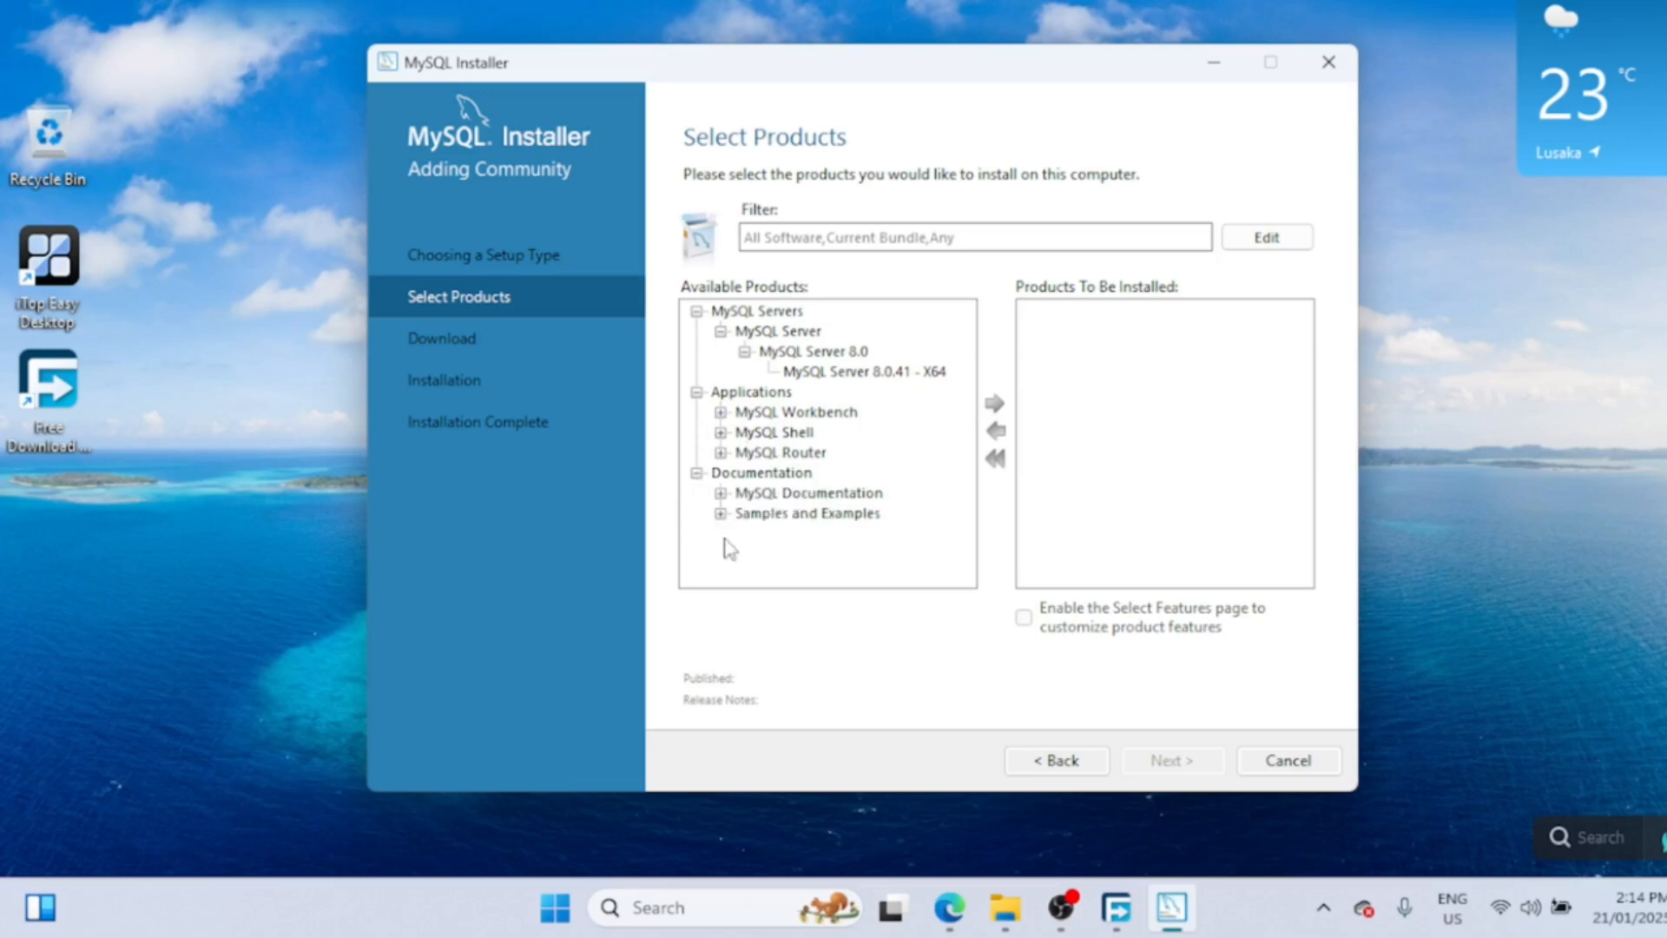
pyautogui.click(829, 376)
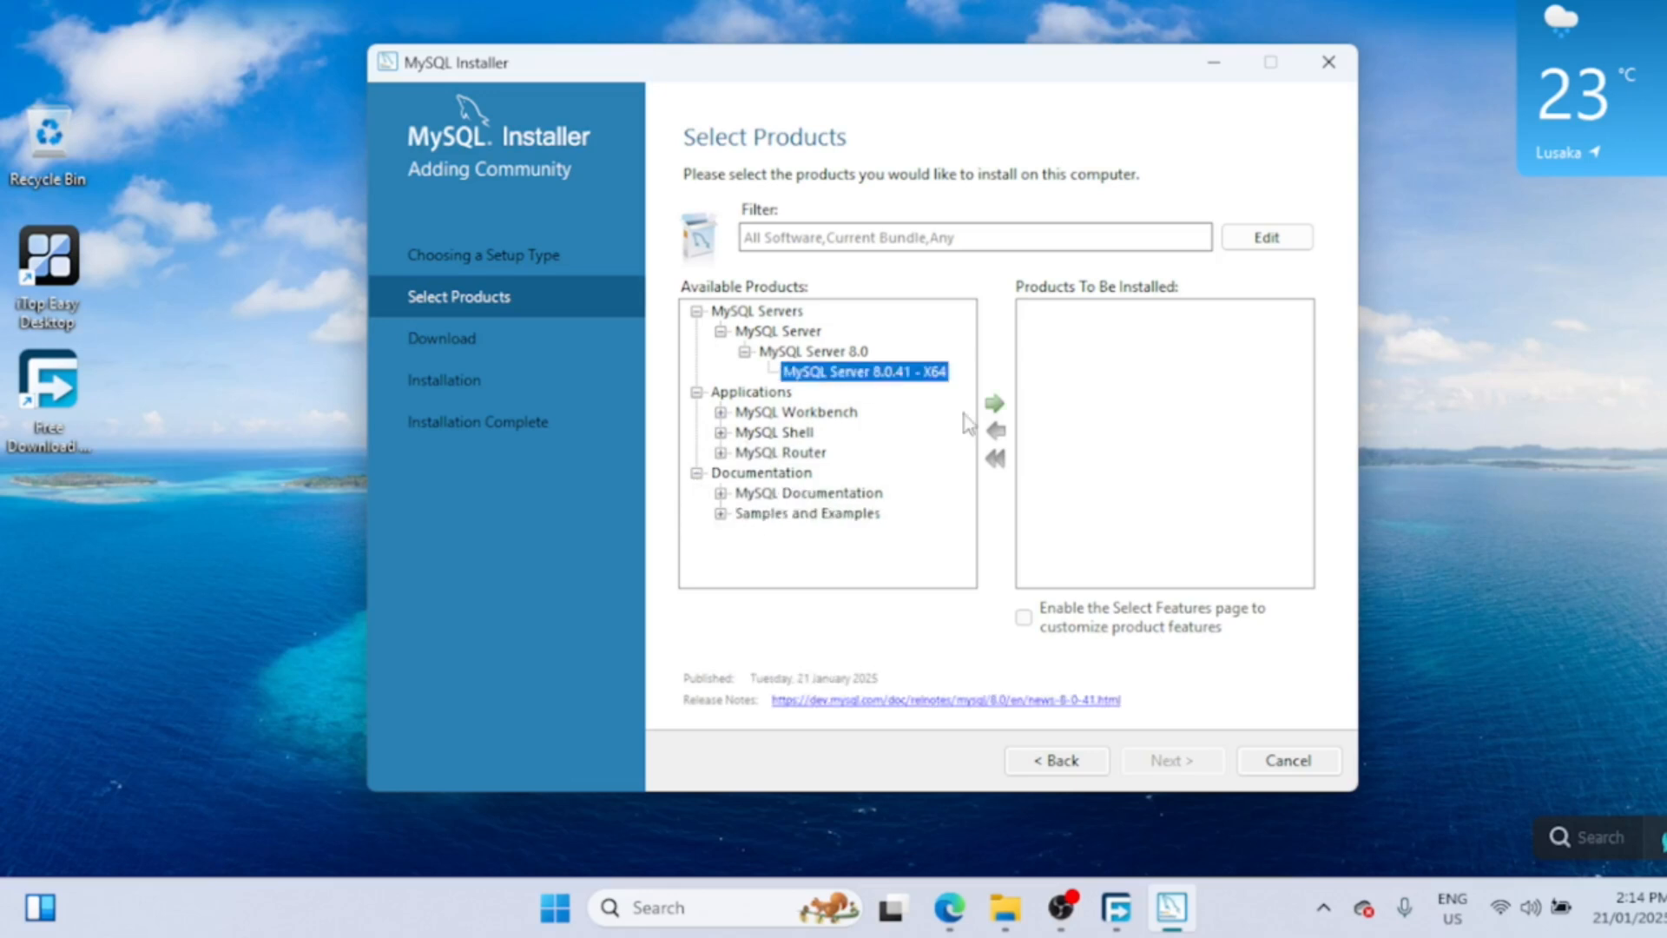
pyautogui.click(994, 403)
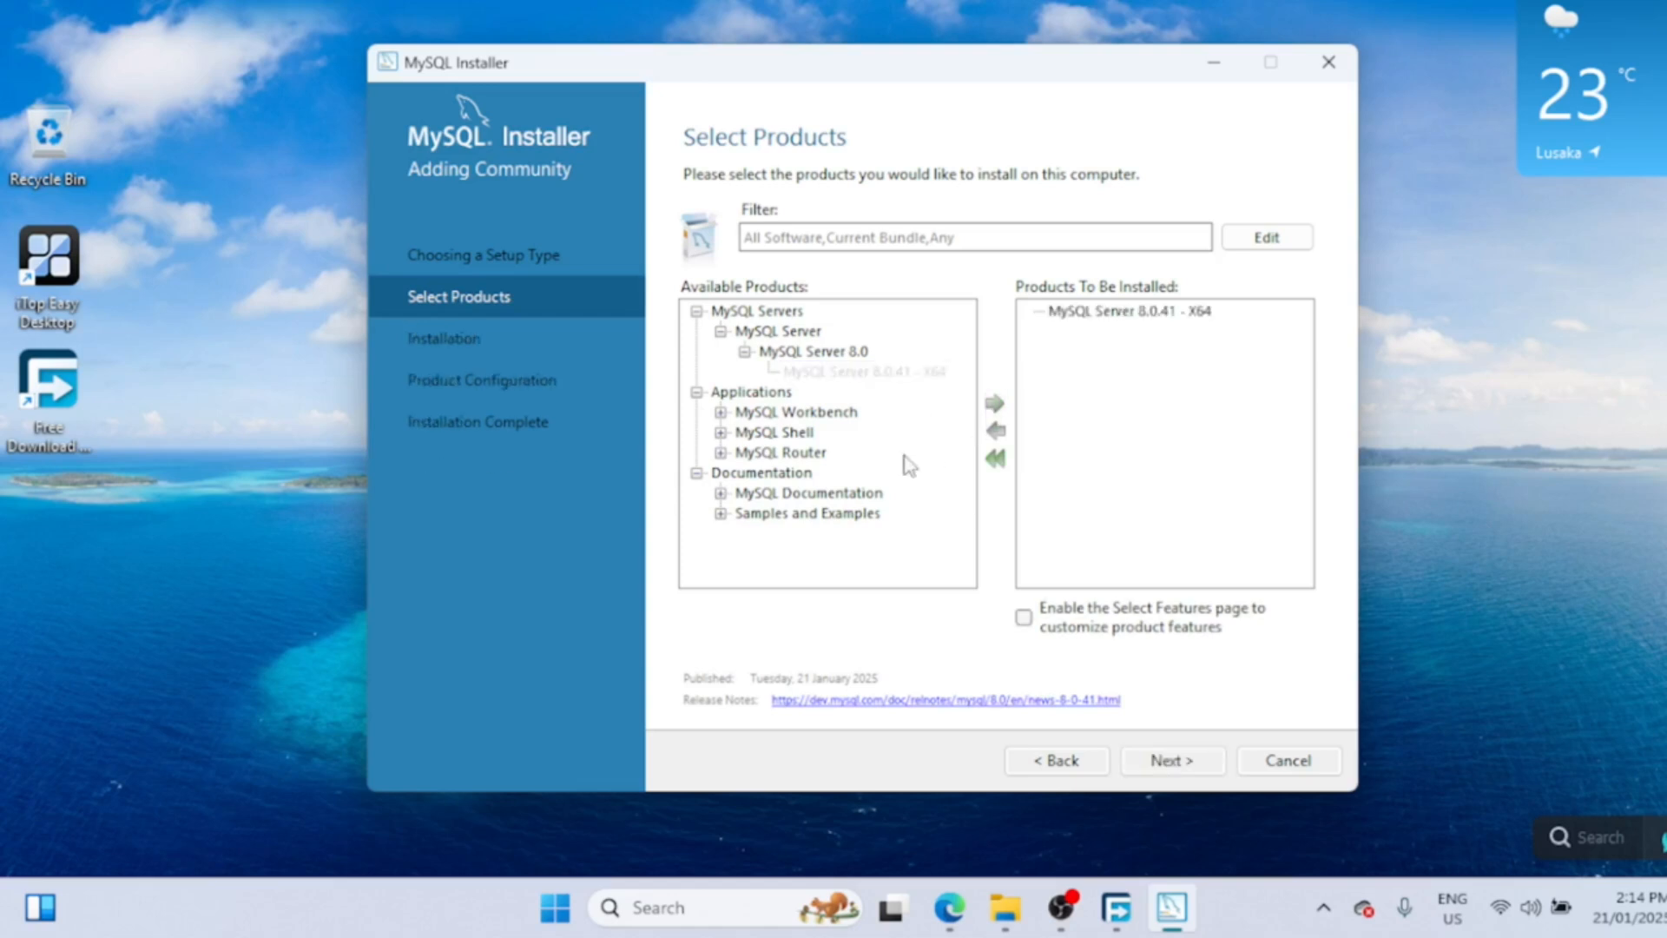
# - Add MySQL Workbench 8.0.41 - X64 and MySQL Shell 8.0.41 to the install list
pyautogui.click(721, 412)
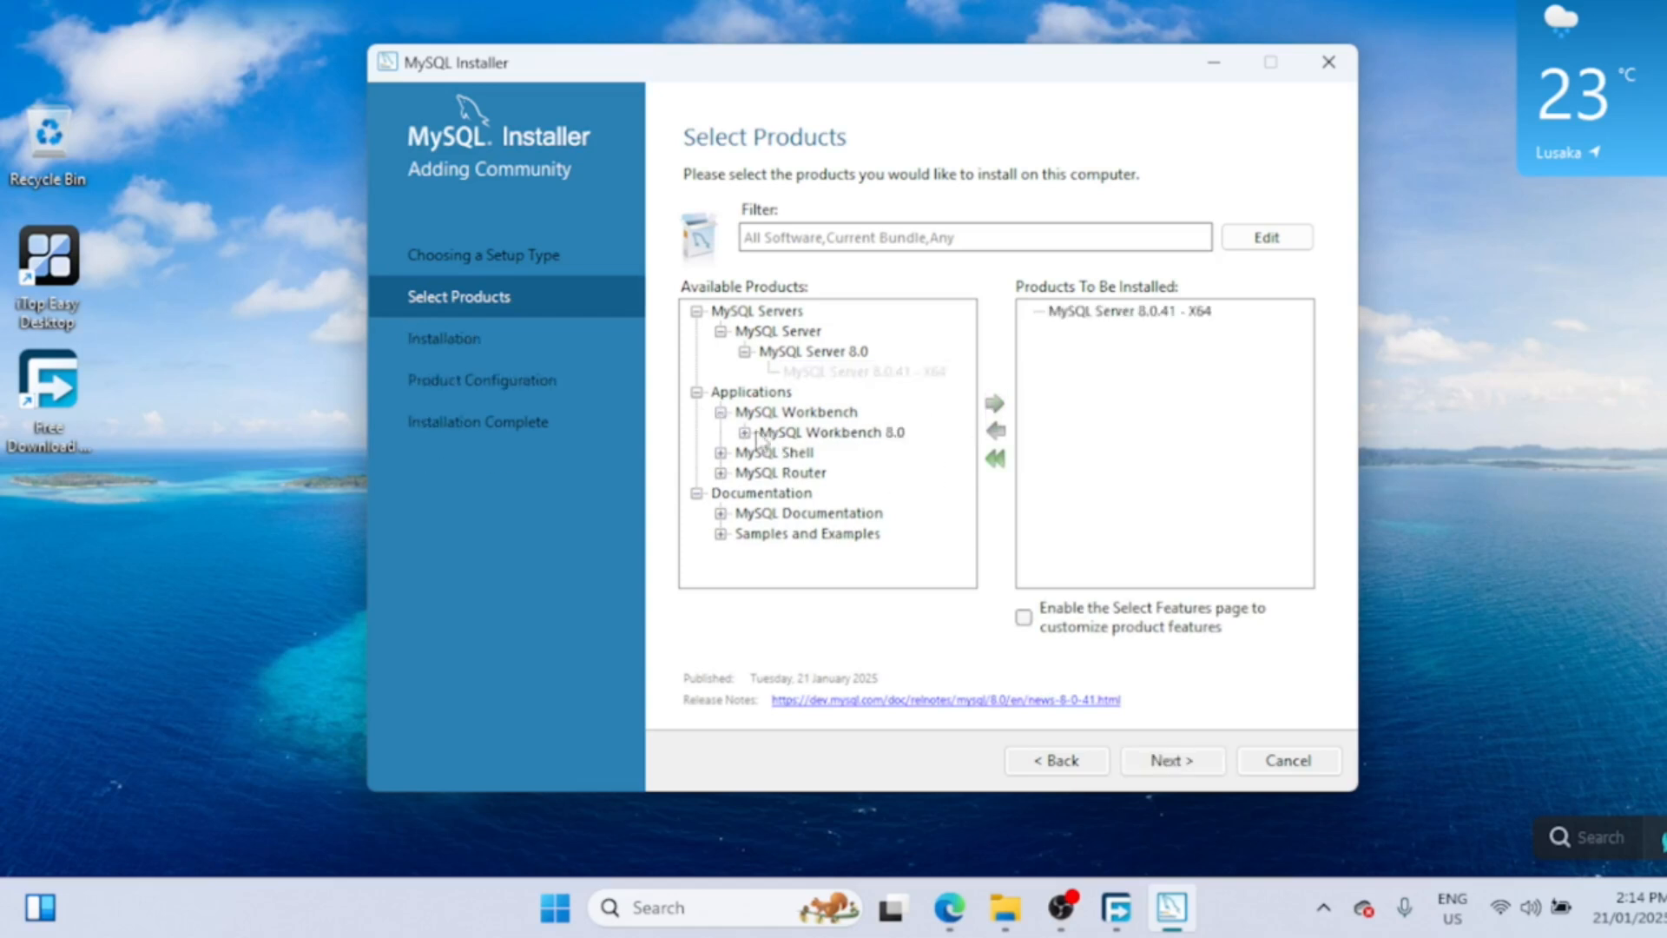
pyautogui.click(745, 432)
pyautogui.click(819, 453)
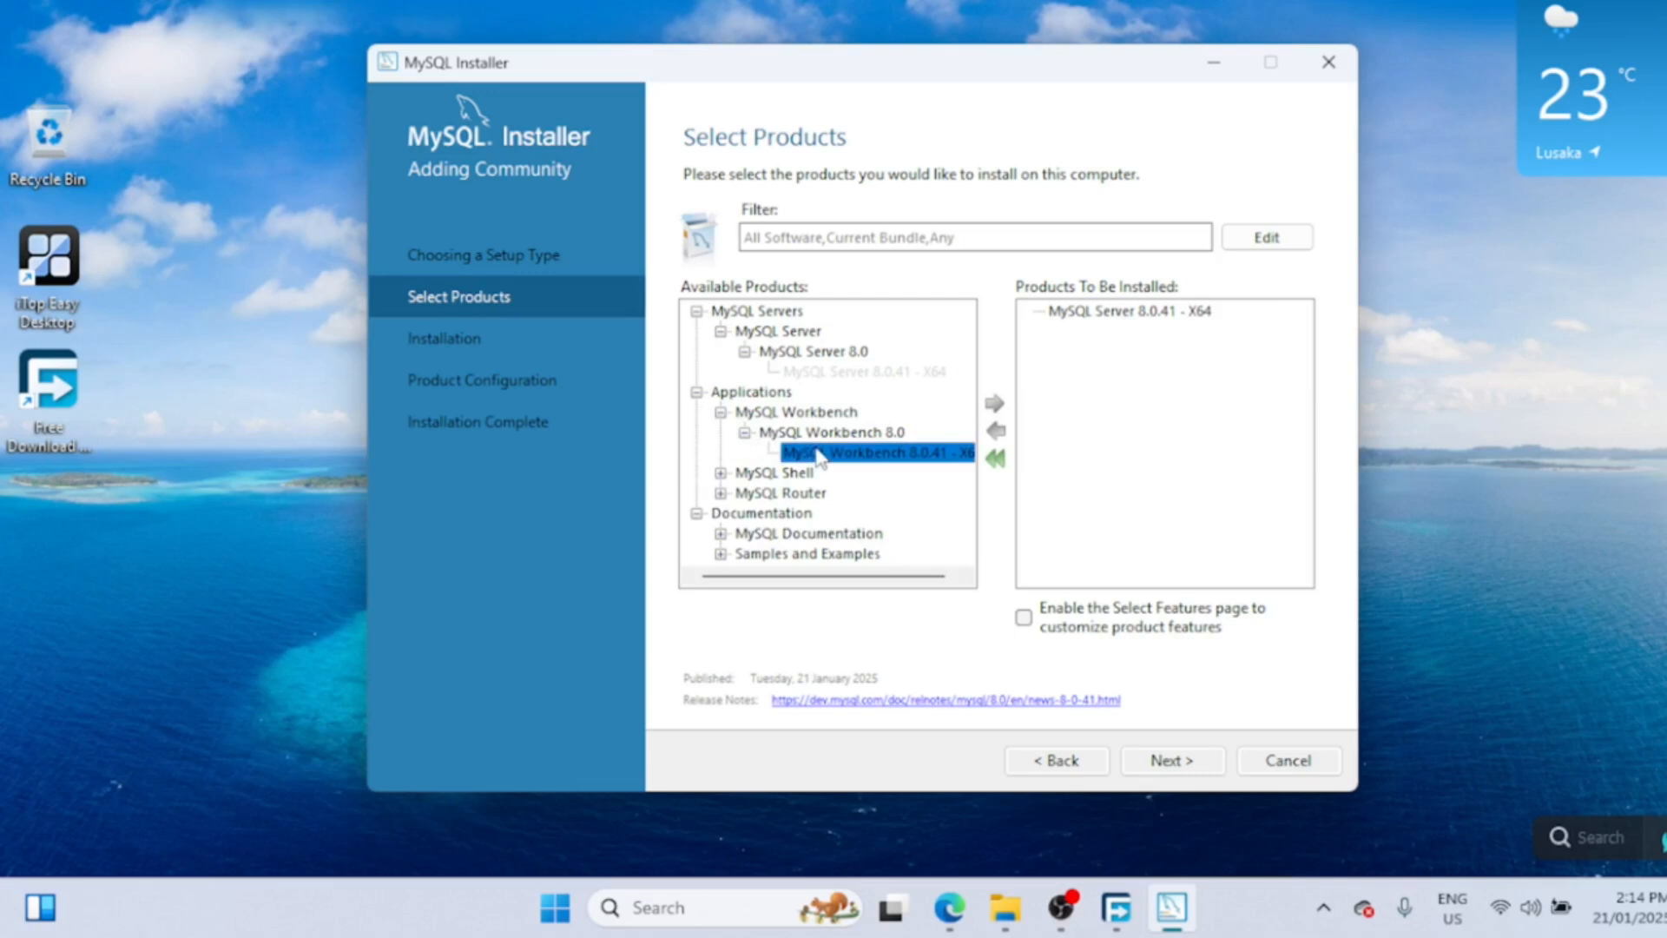
pyautogui.click(992, 404)
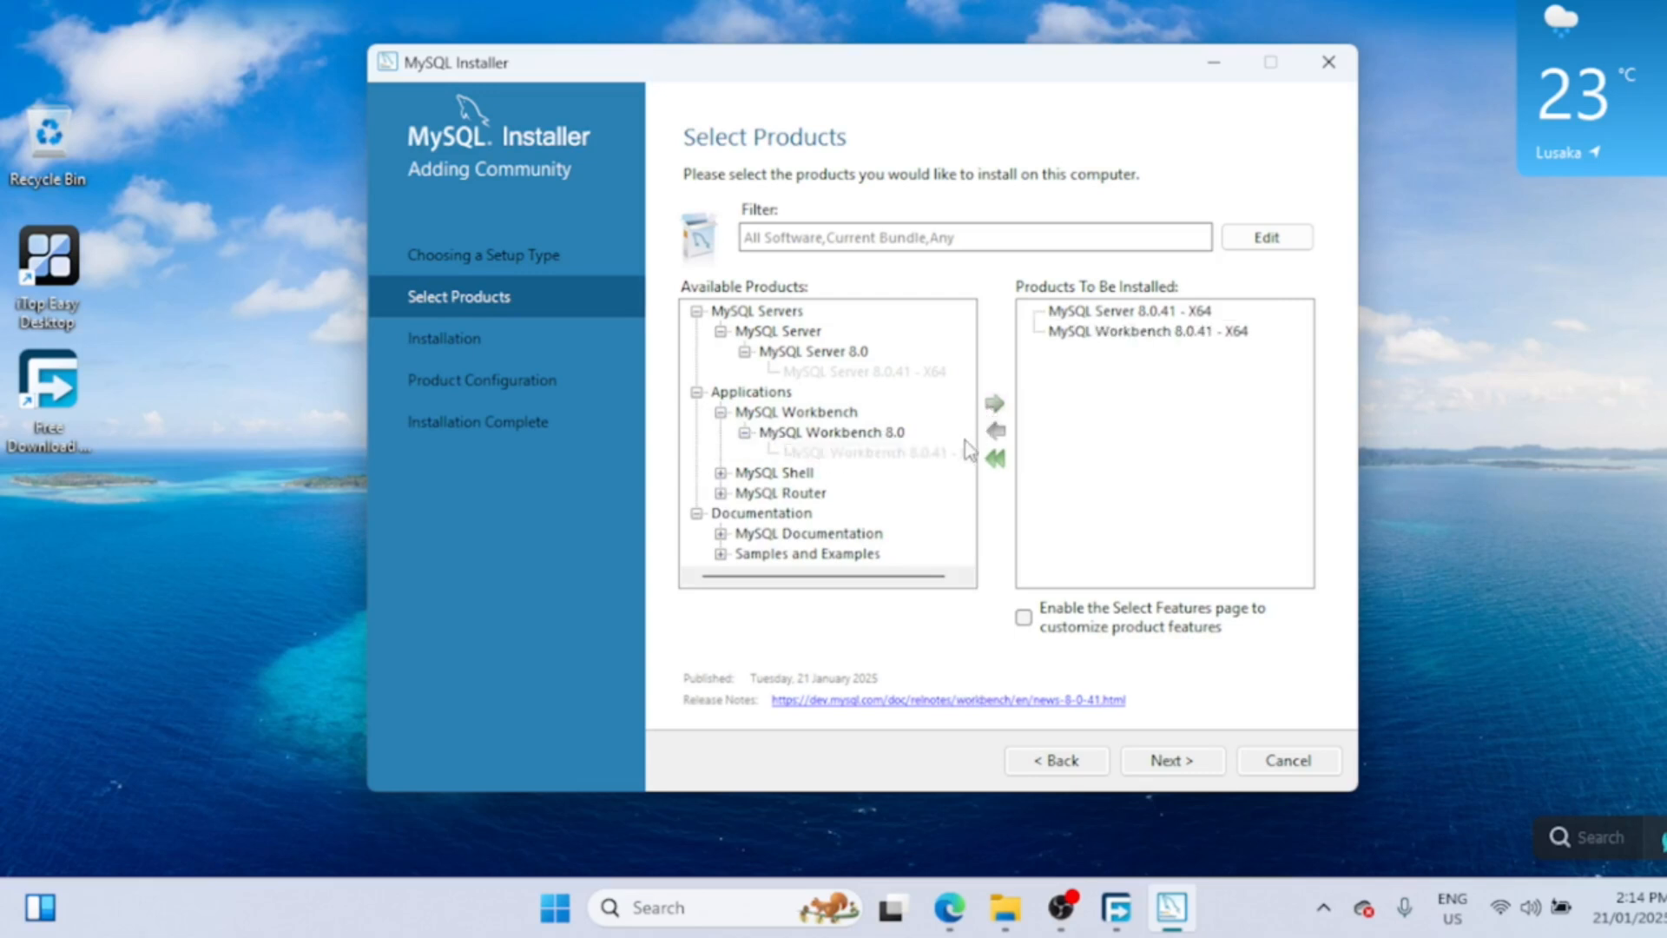
pyautogui.click(721, 472)
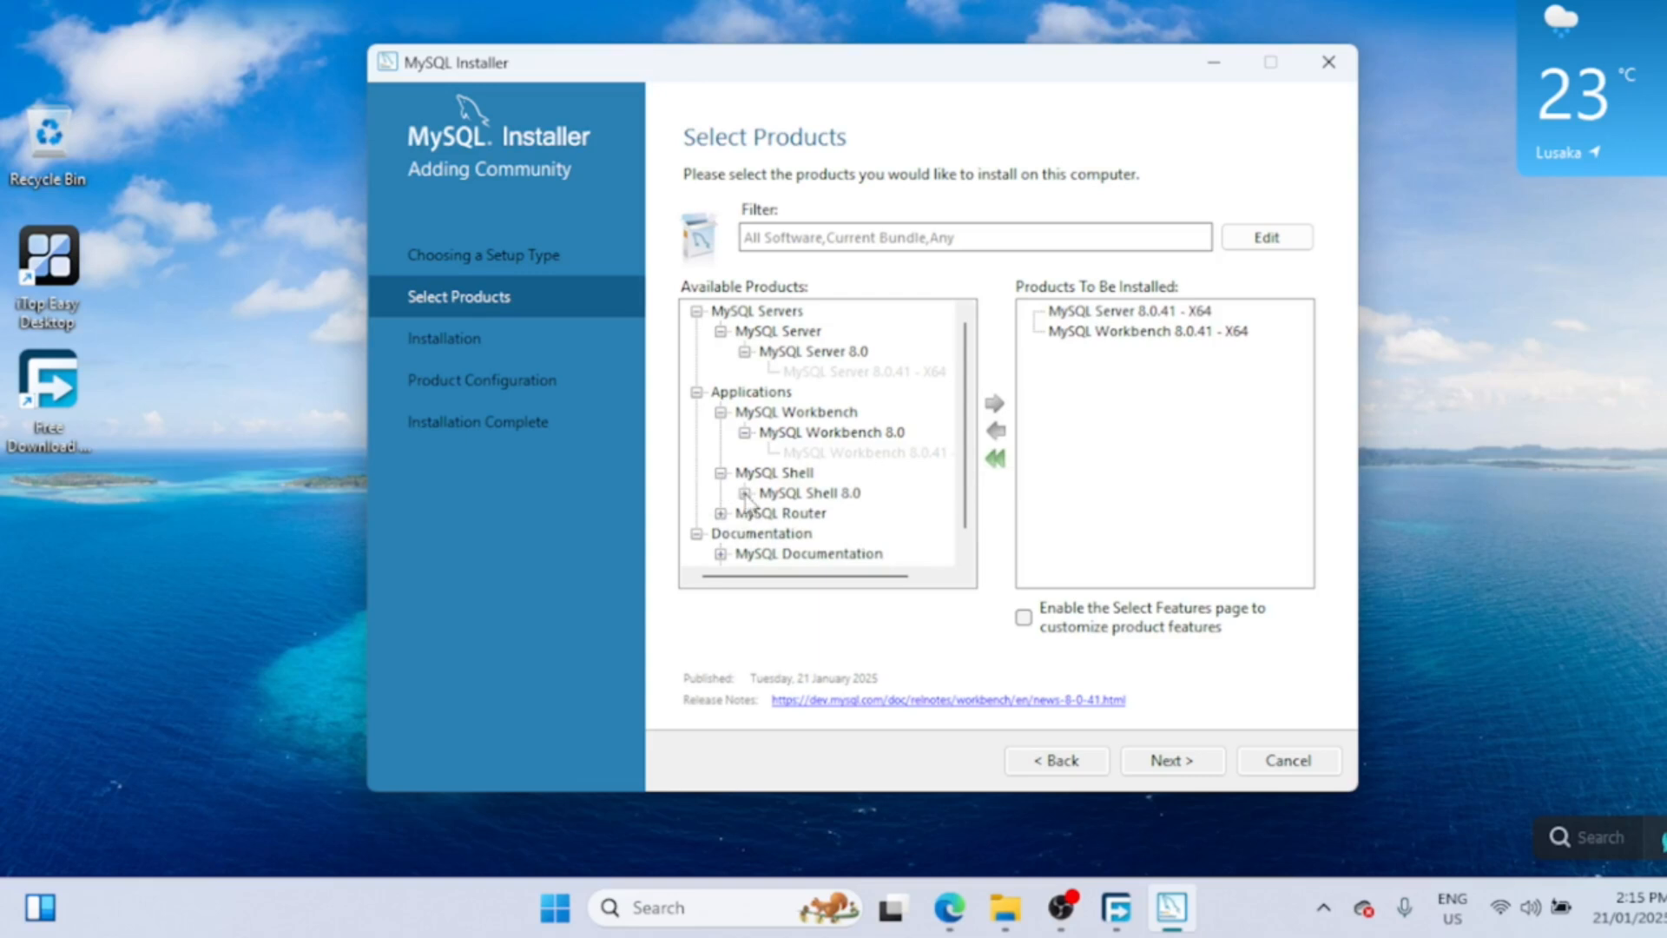
pyautogui.click(745, 494)
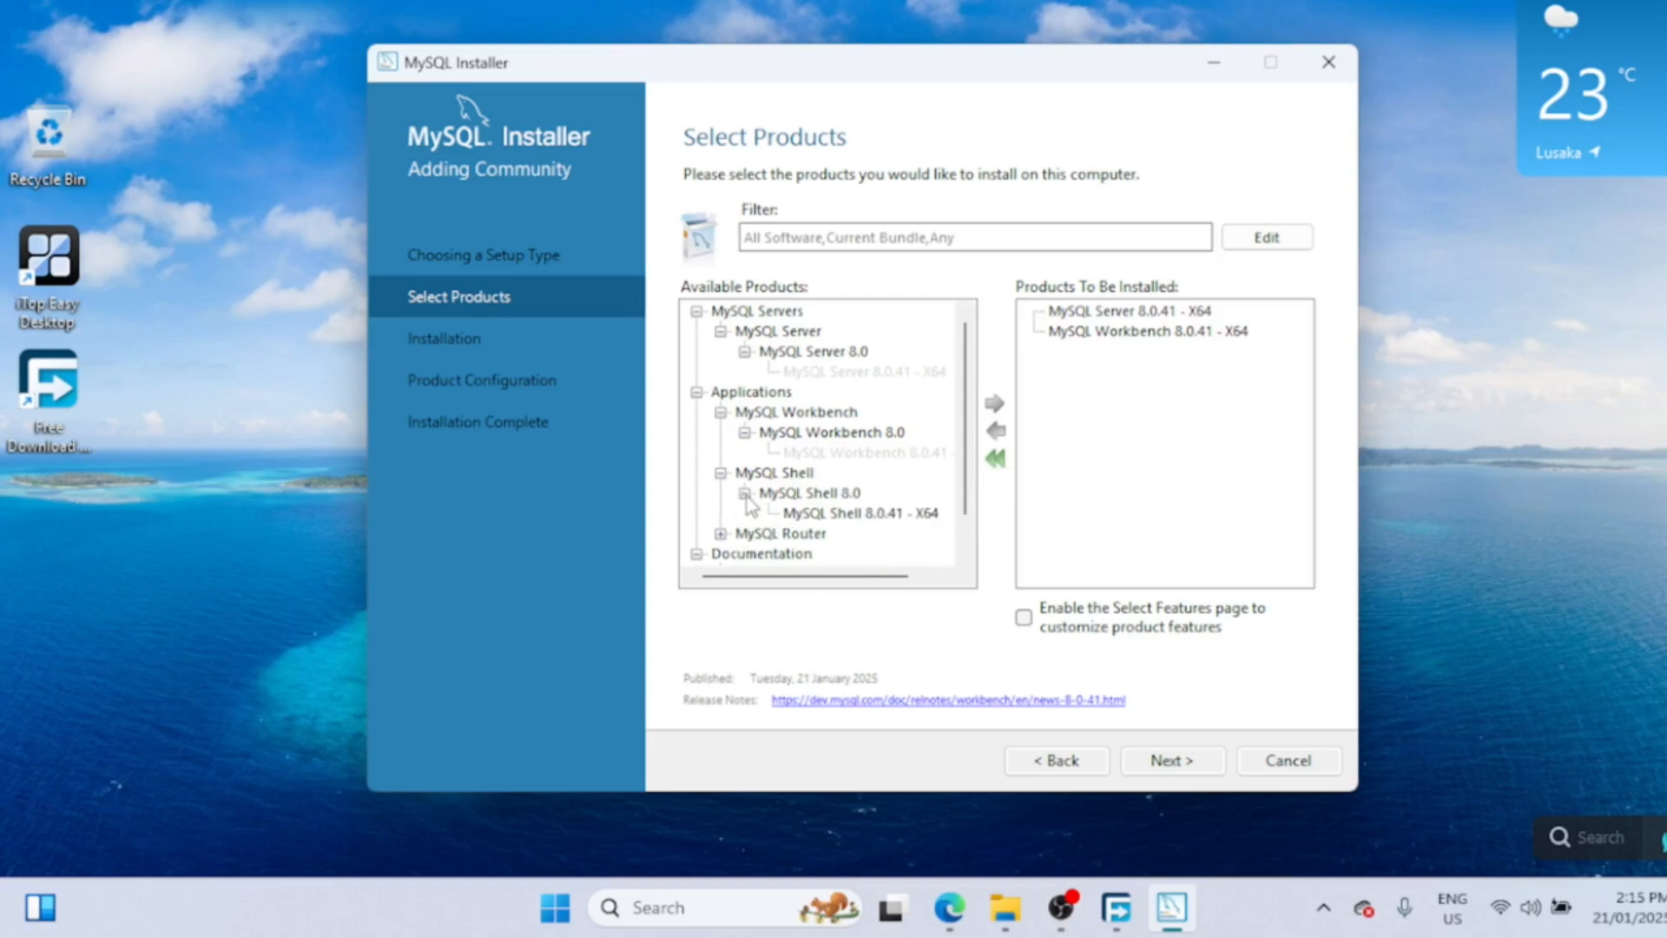
pyautogui.click(867, 514)
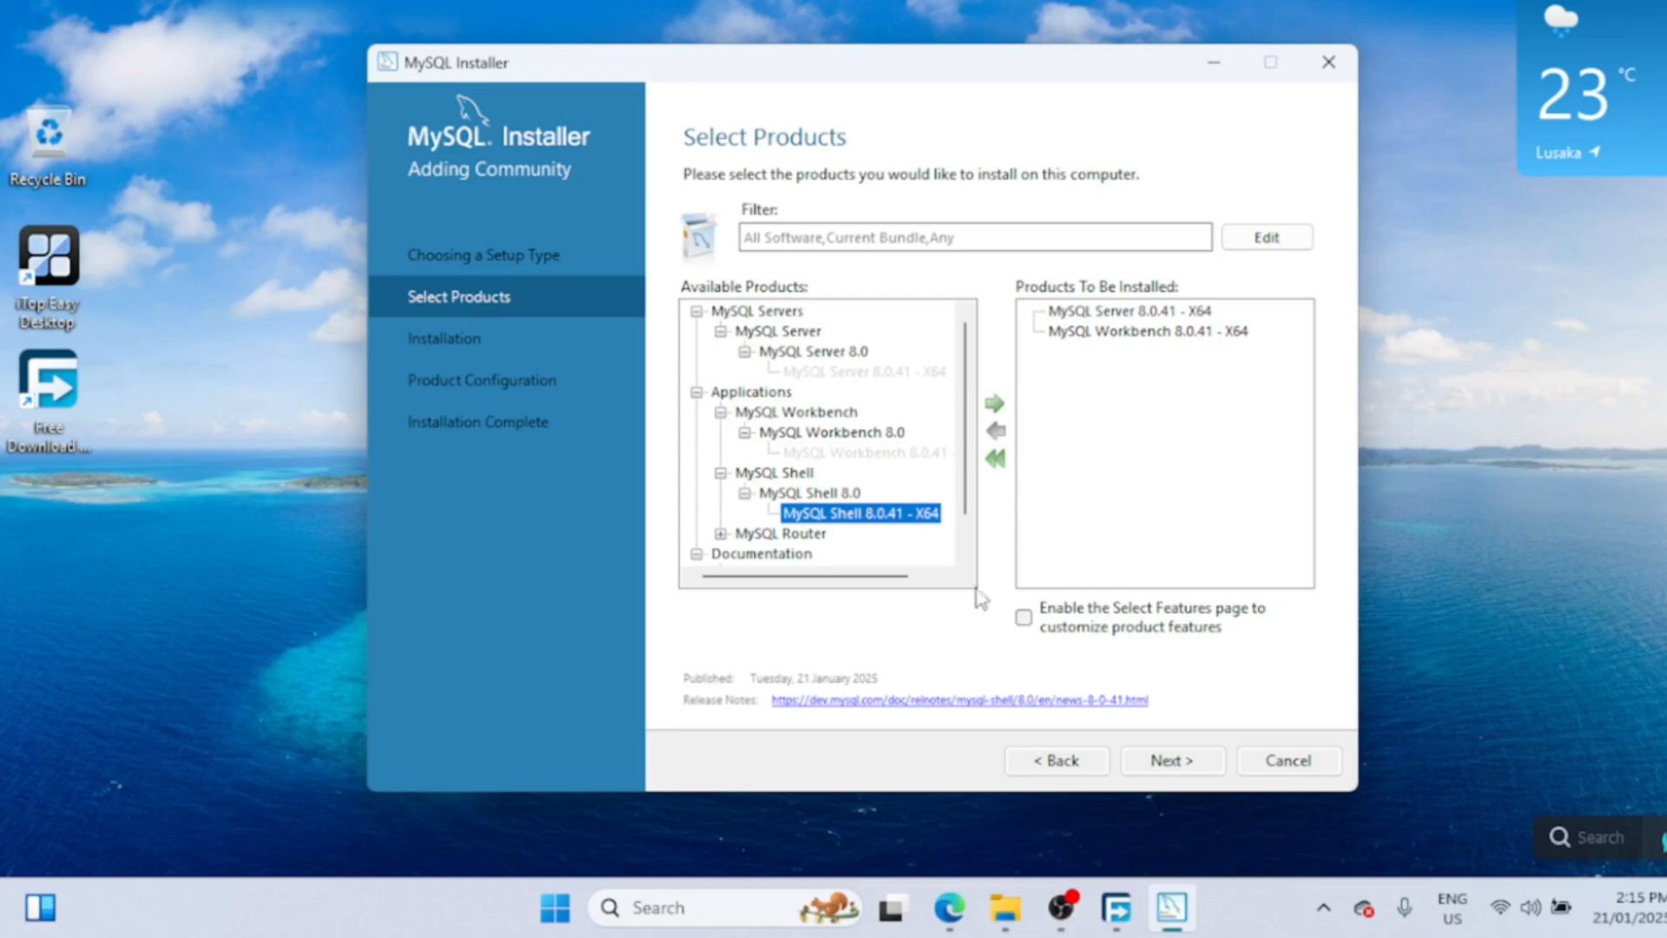
pyautogui.click(997, 405)
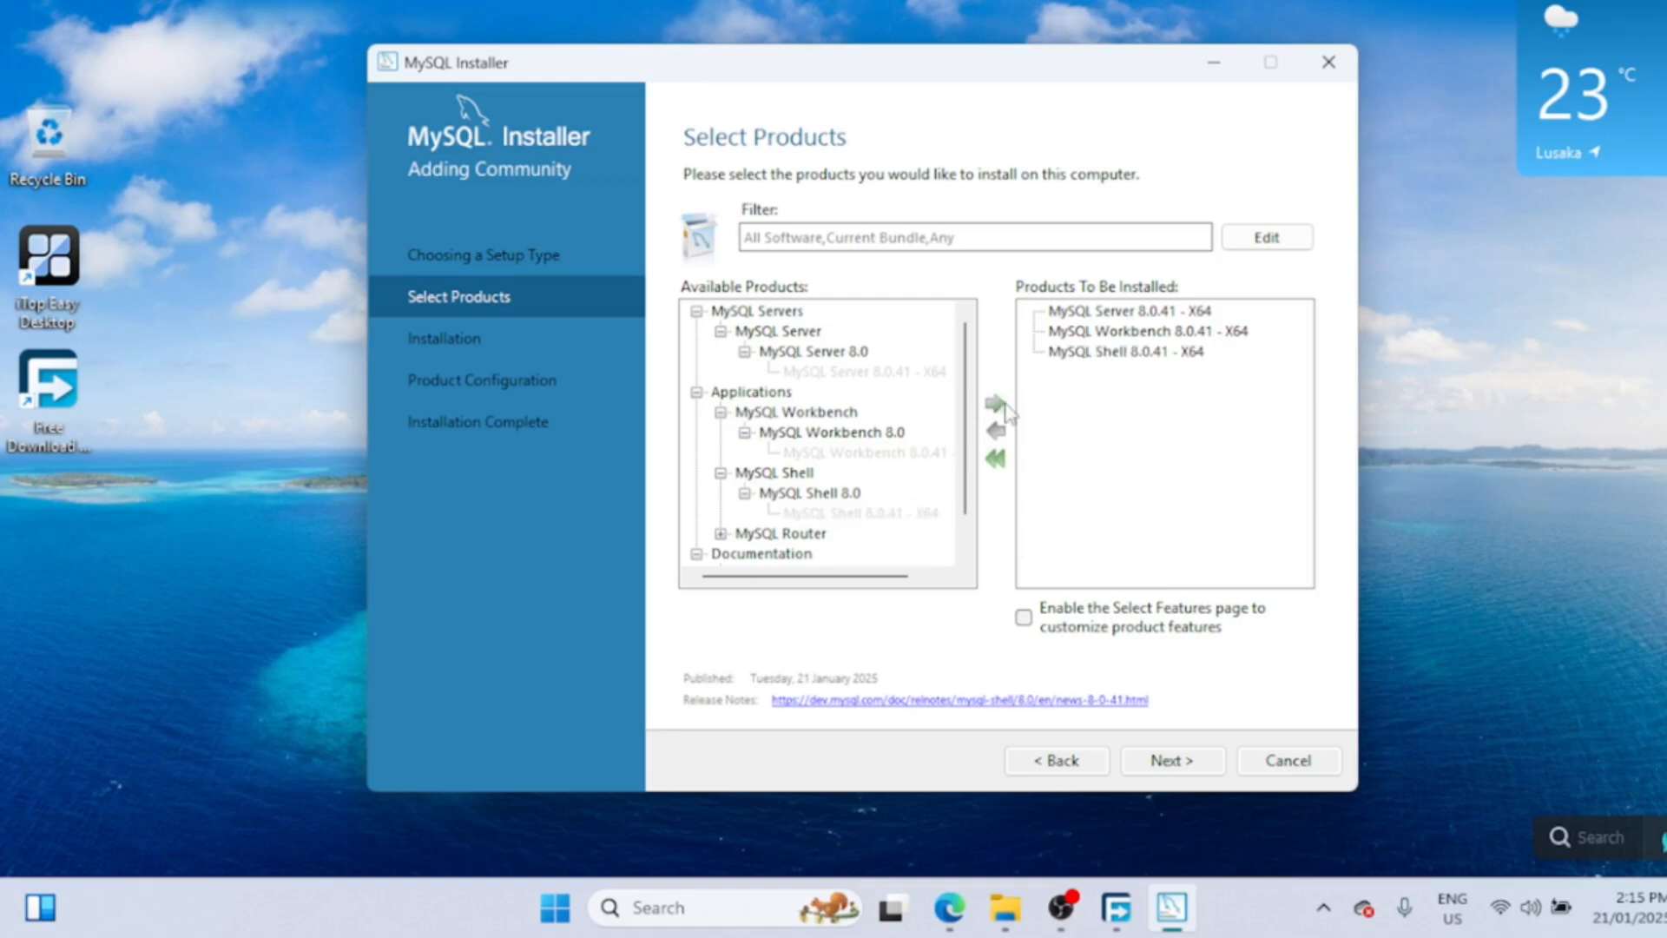
# - Add MySQL Documentation and Samples and Examples 8.0.41, then continue to the Installation page
pyautogui.scroll(-1, 948, 529)
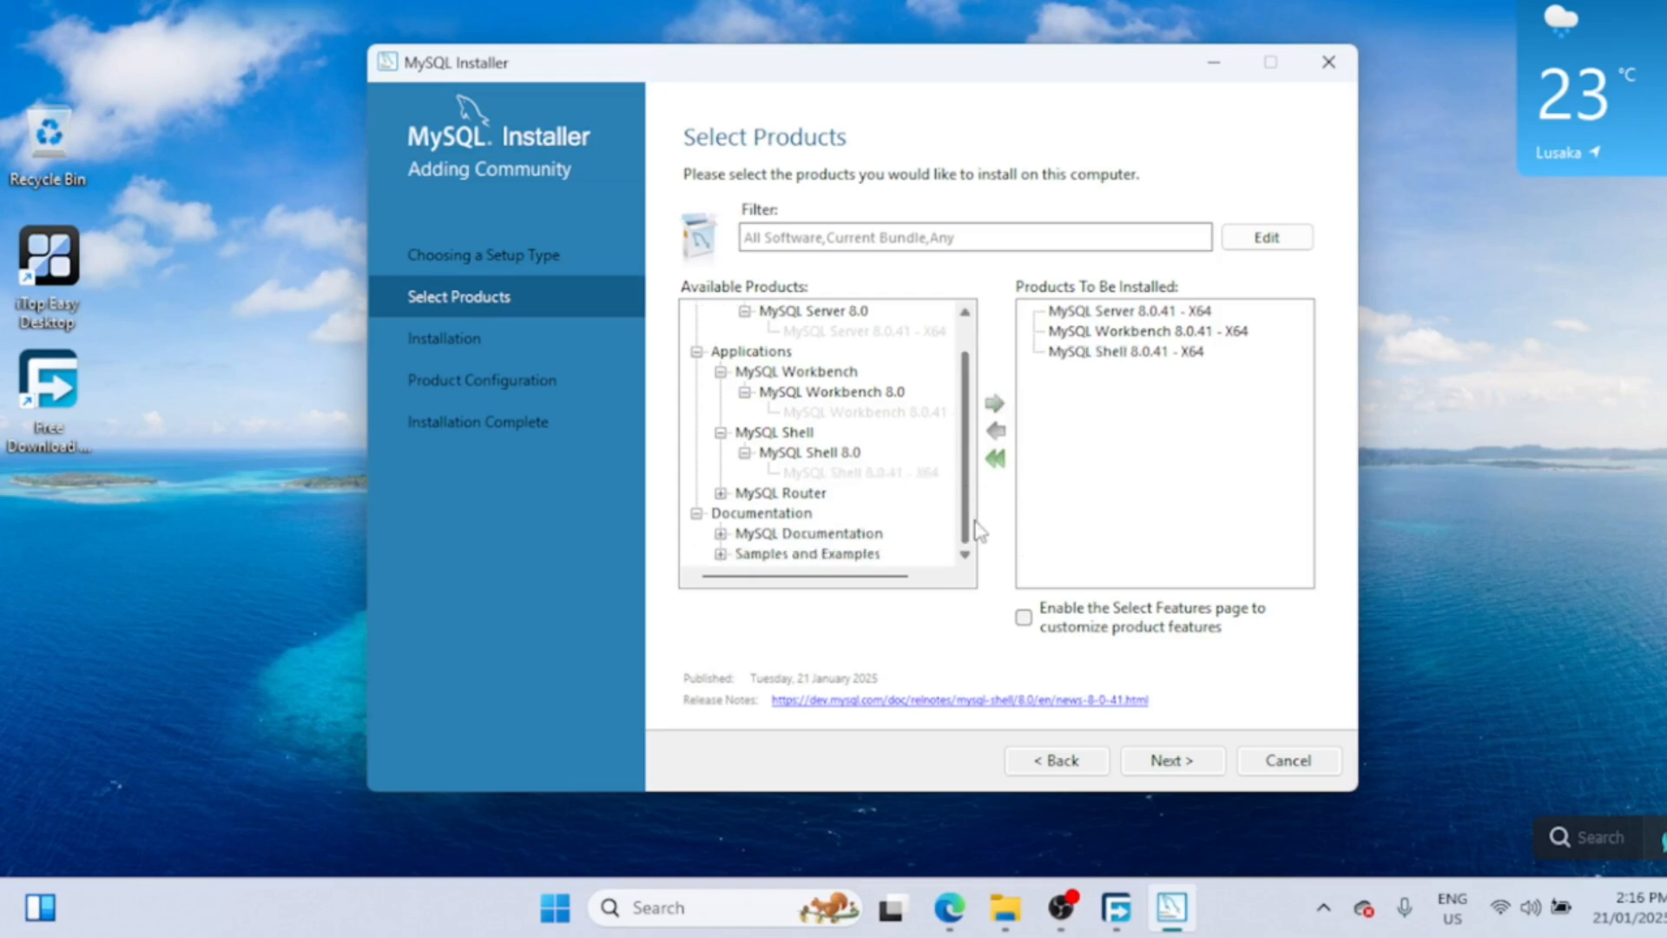
pyautogui.click(721, 534)
pyautogui.scroll(-1, 971, 505)
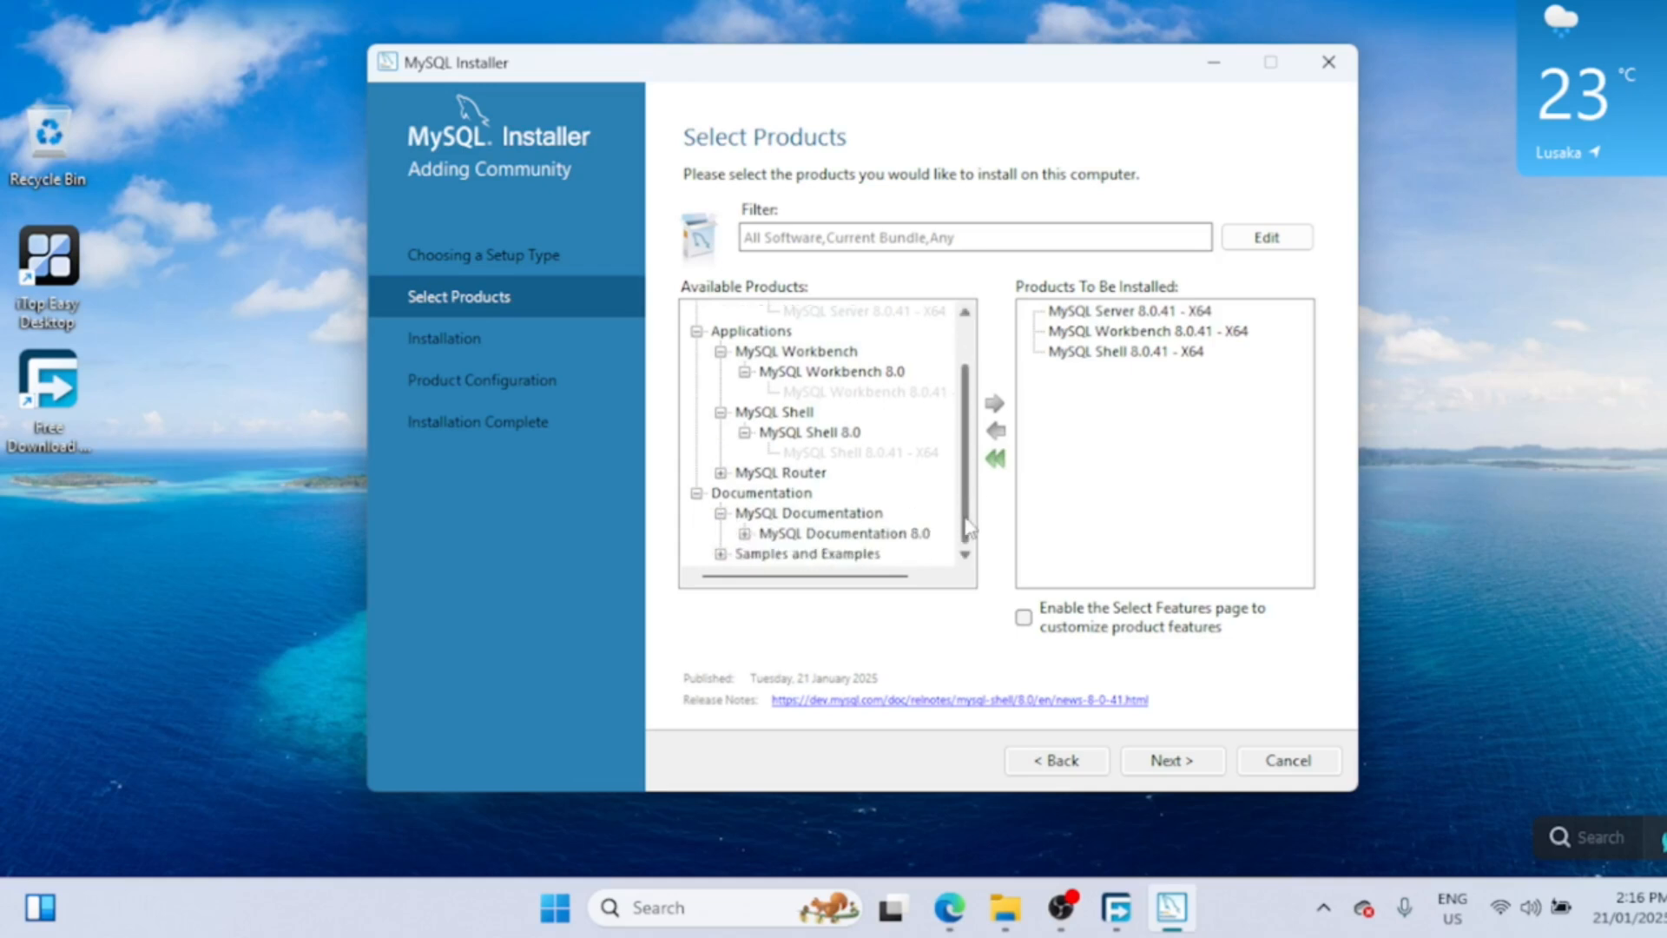
pyautogui.click(746, 534)
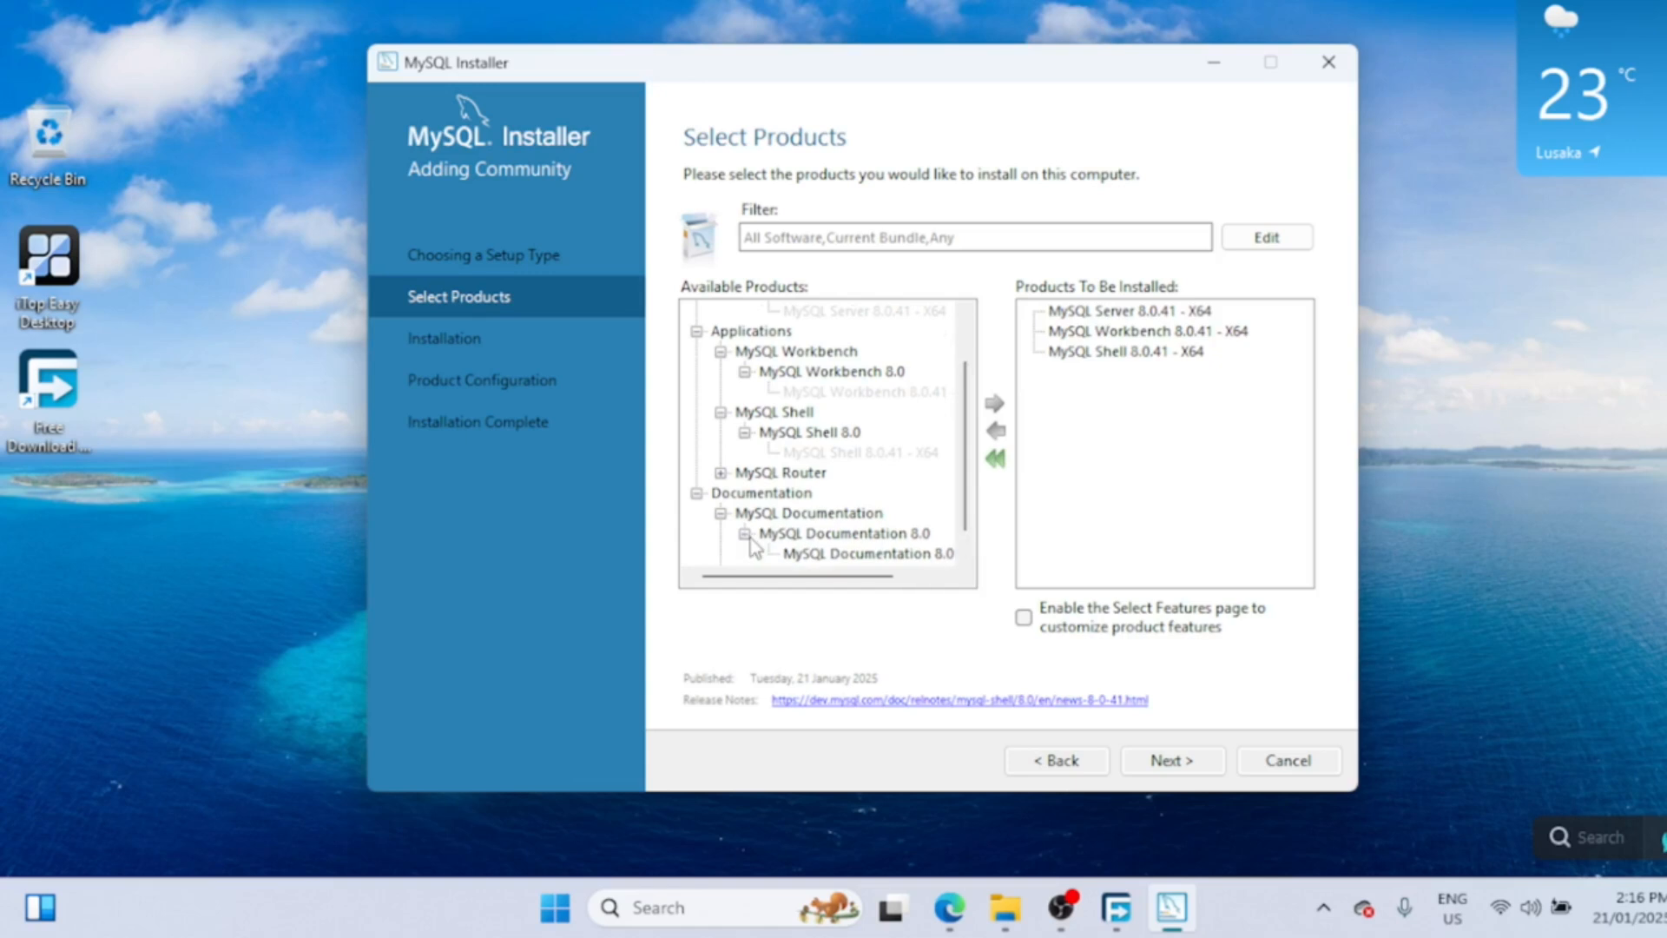
pyautogui.scroll(-1, 965, 547)
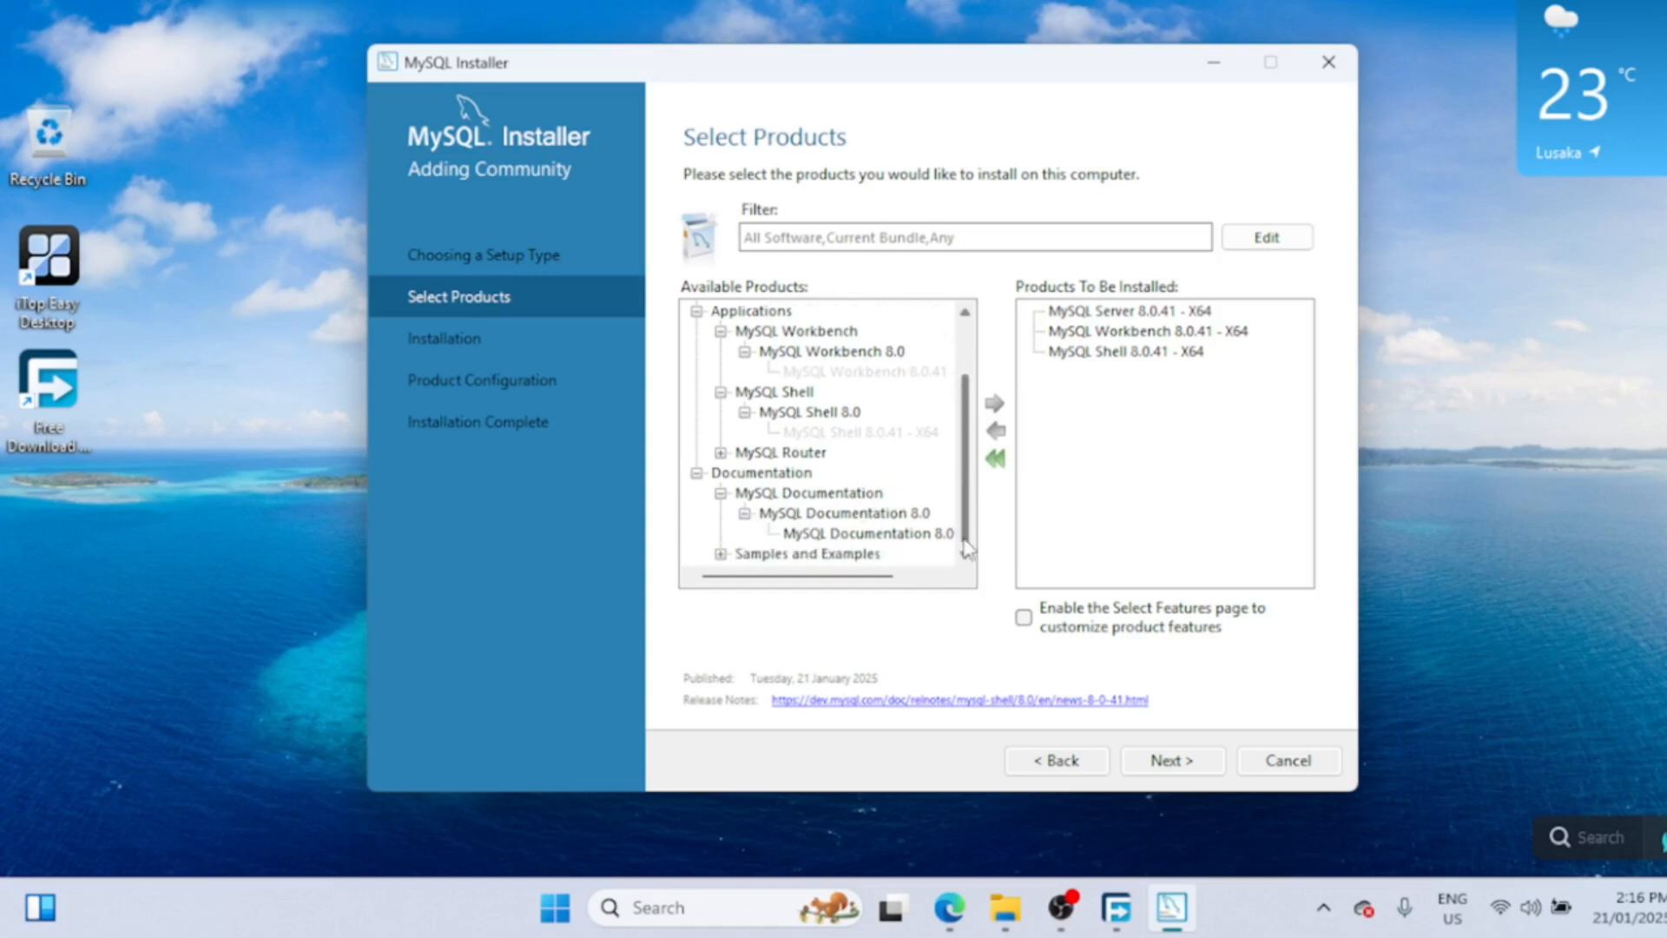
pyautogui.click(887, 533)
pyautogui.click(995, 404)
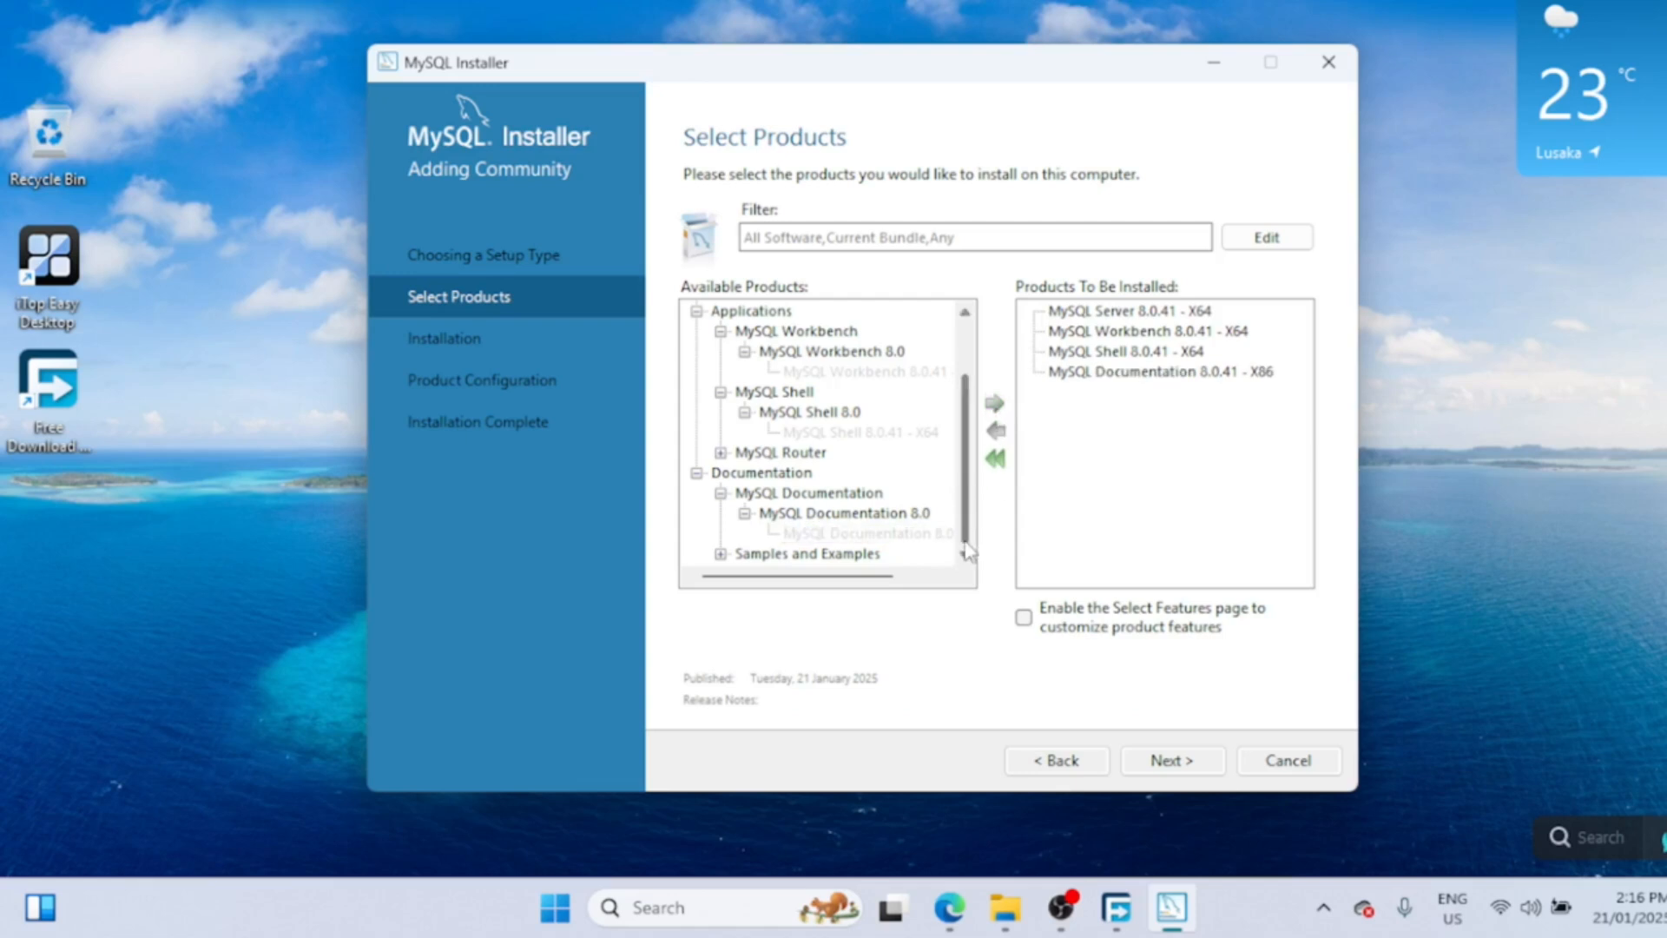
pyautogui.click(720, 555)
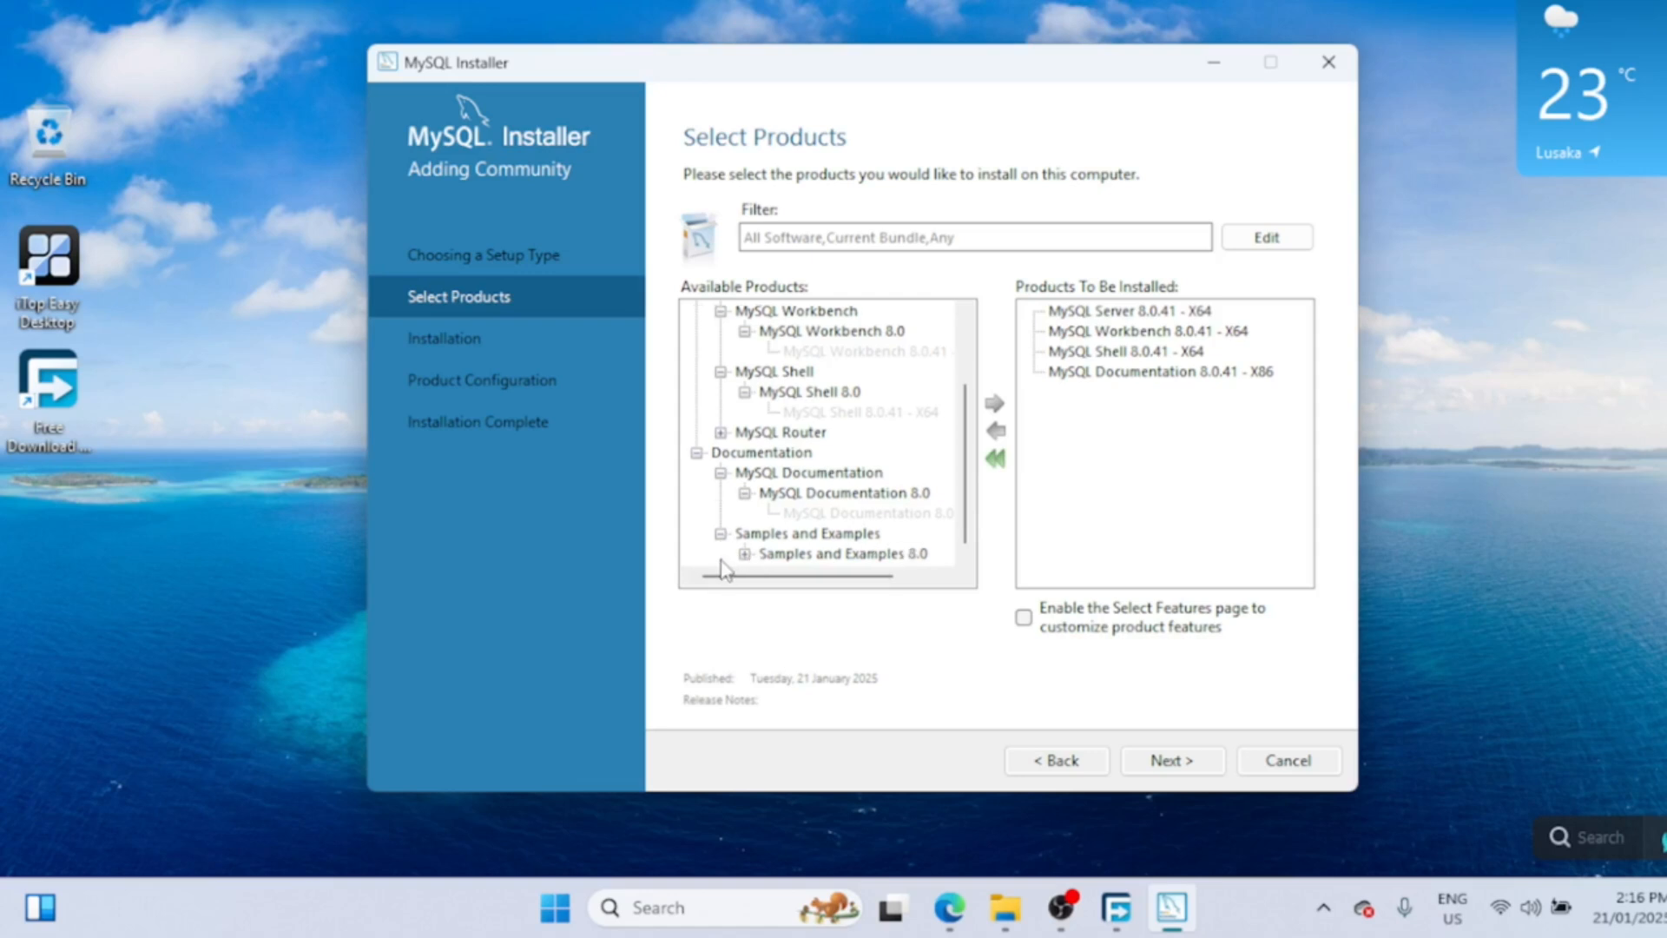
pyautogui.click(745, 558)
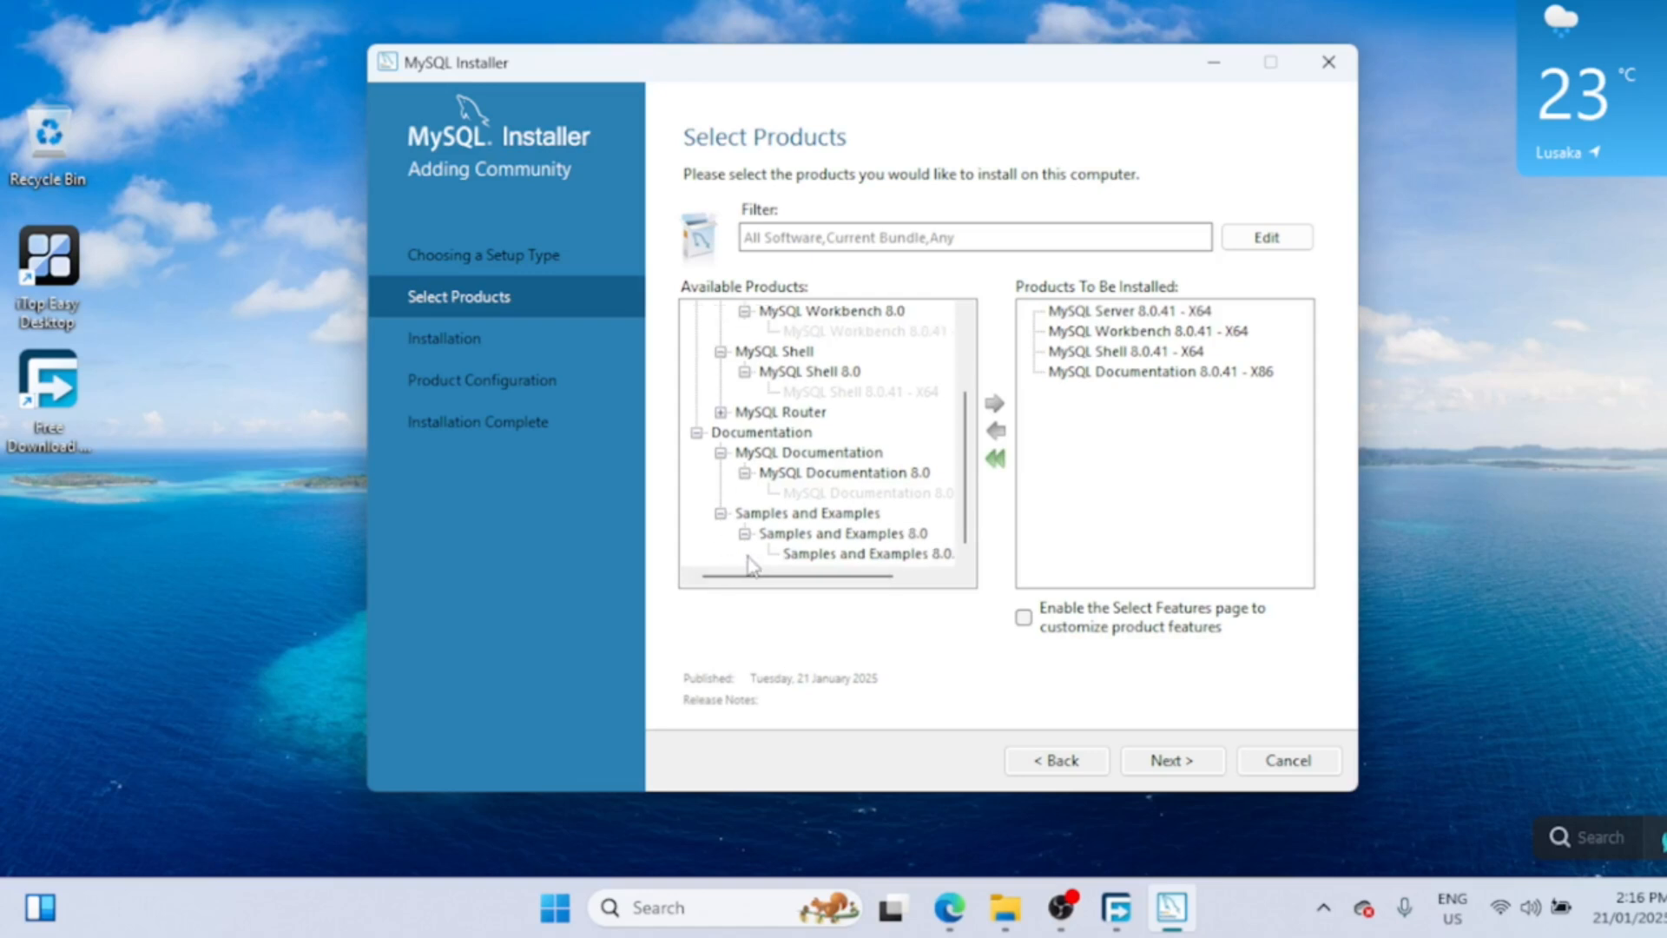
pyautogui.click(820, 556)
pyautogui.click(998, 406)
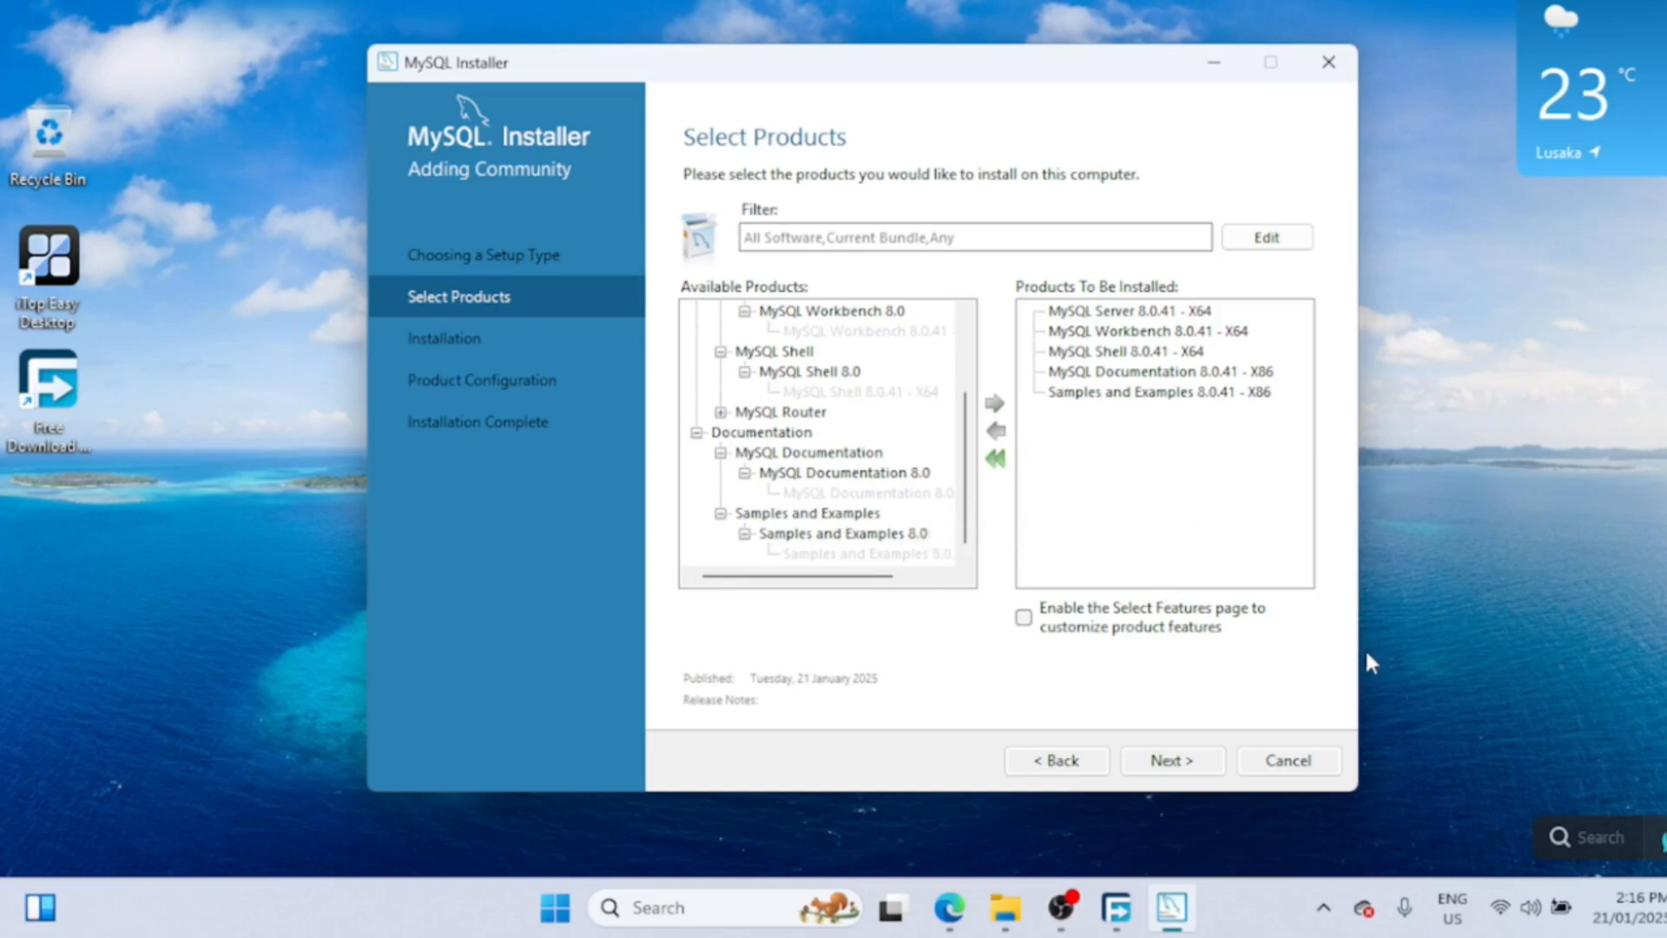
pyautogui.click(1200, 768)
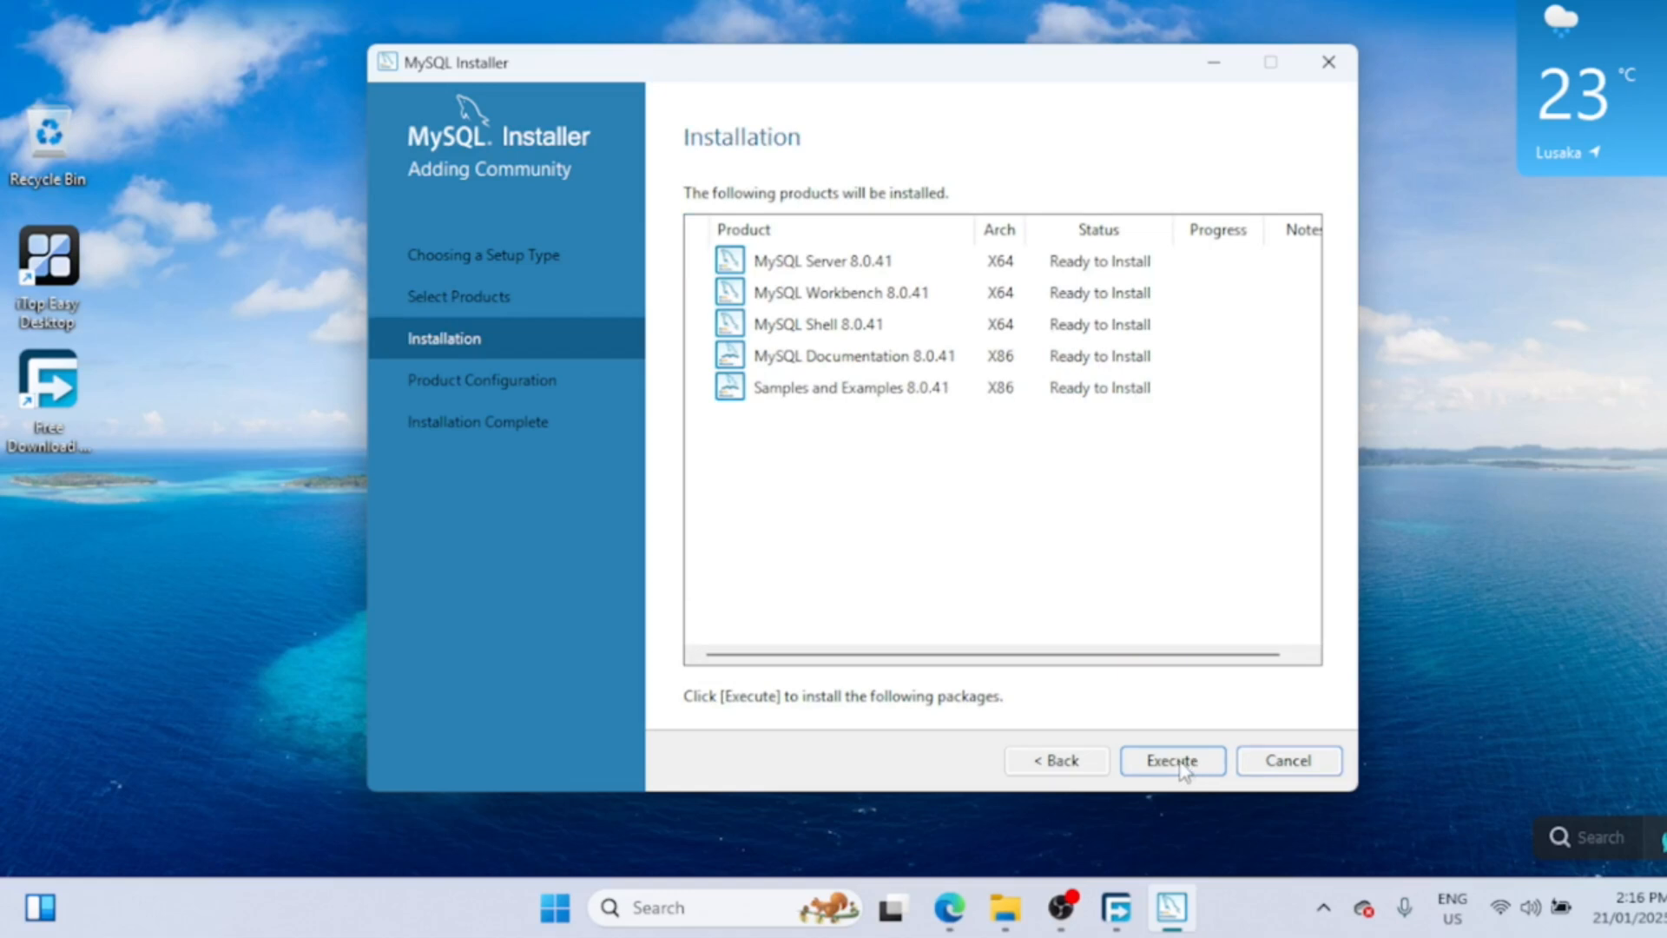
# - Execute installation of the five 8.0.41 products and continue to server configuration
pyautogui.click(1472, 771)
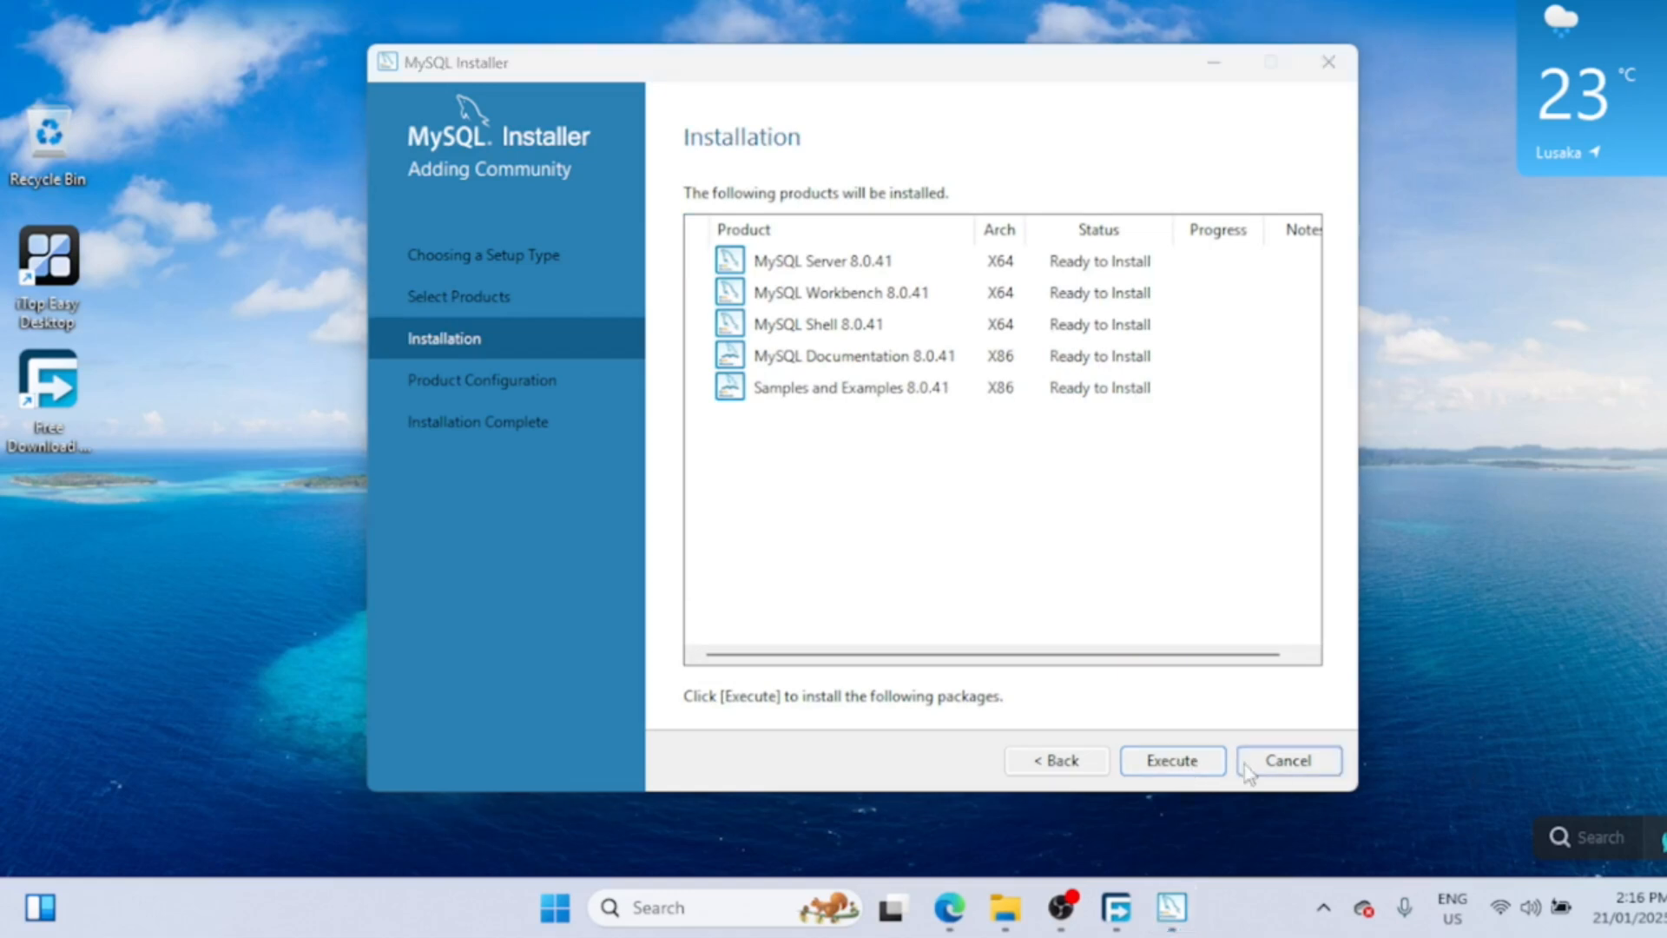
pyautogui.click(1188, 762)
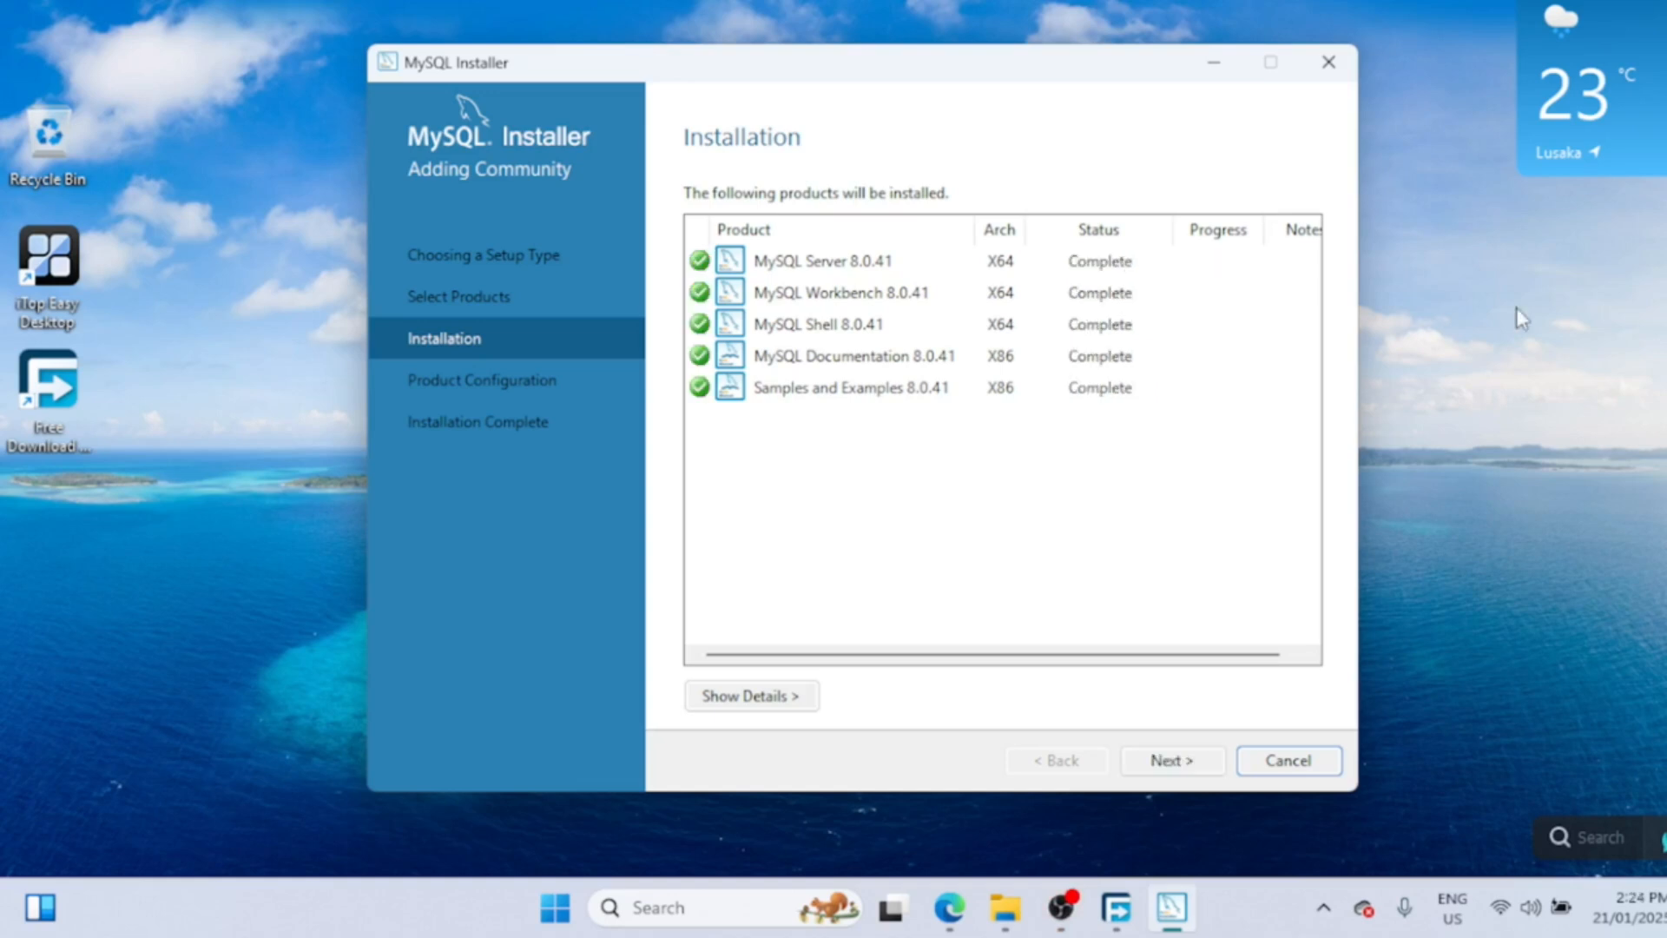
pyautogui.click(1170, 764)
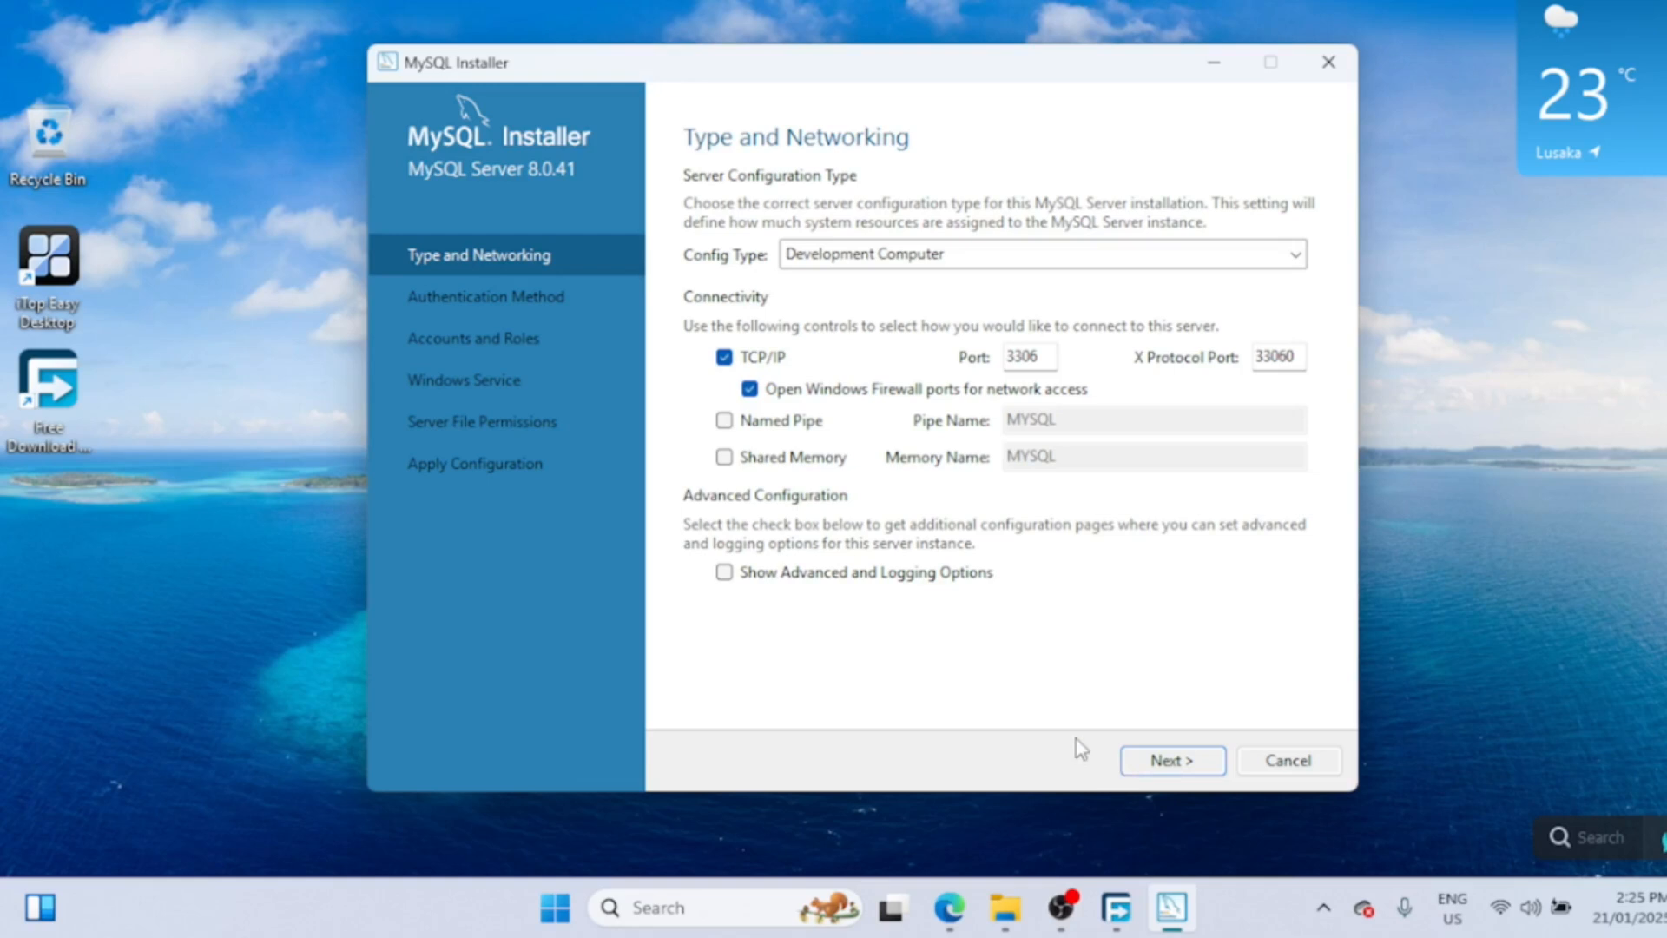
# - Keep default networking and strong password encryption, then enter and confirm the root password
pyautogui.click(1181, 766)
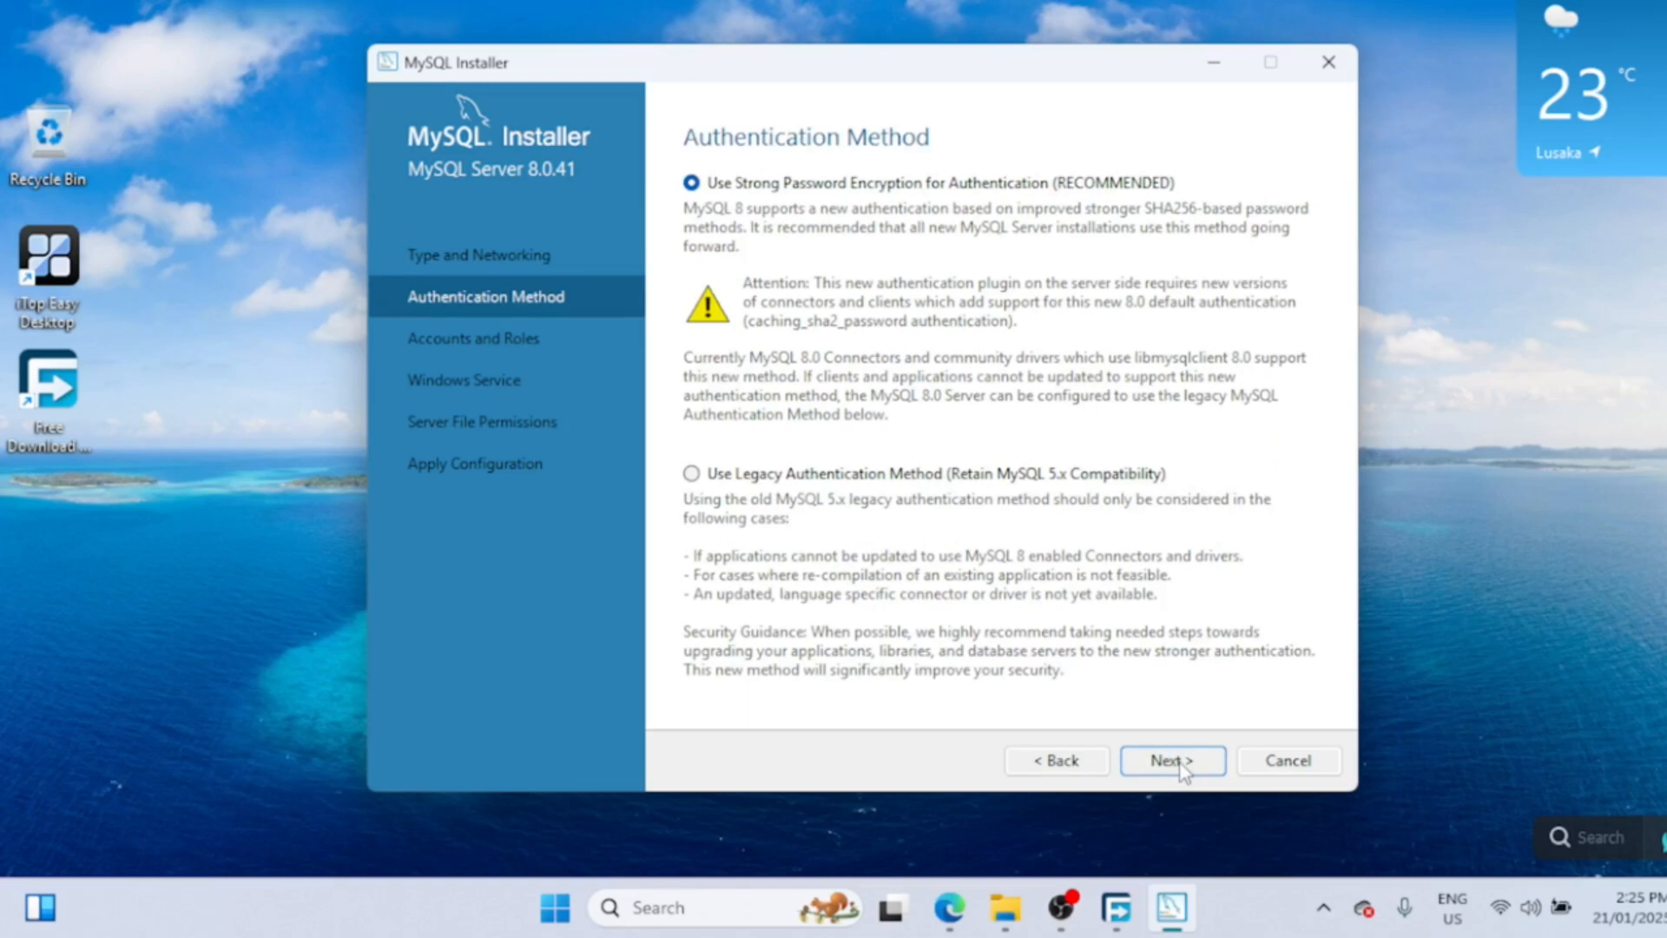
pyautogui.click(1172, 761)
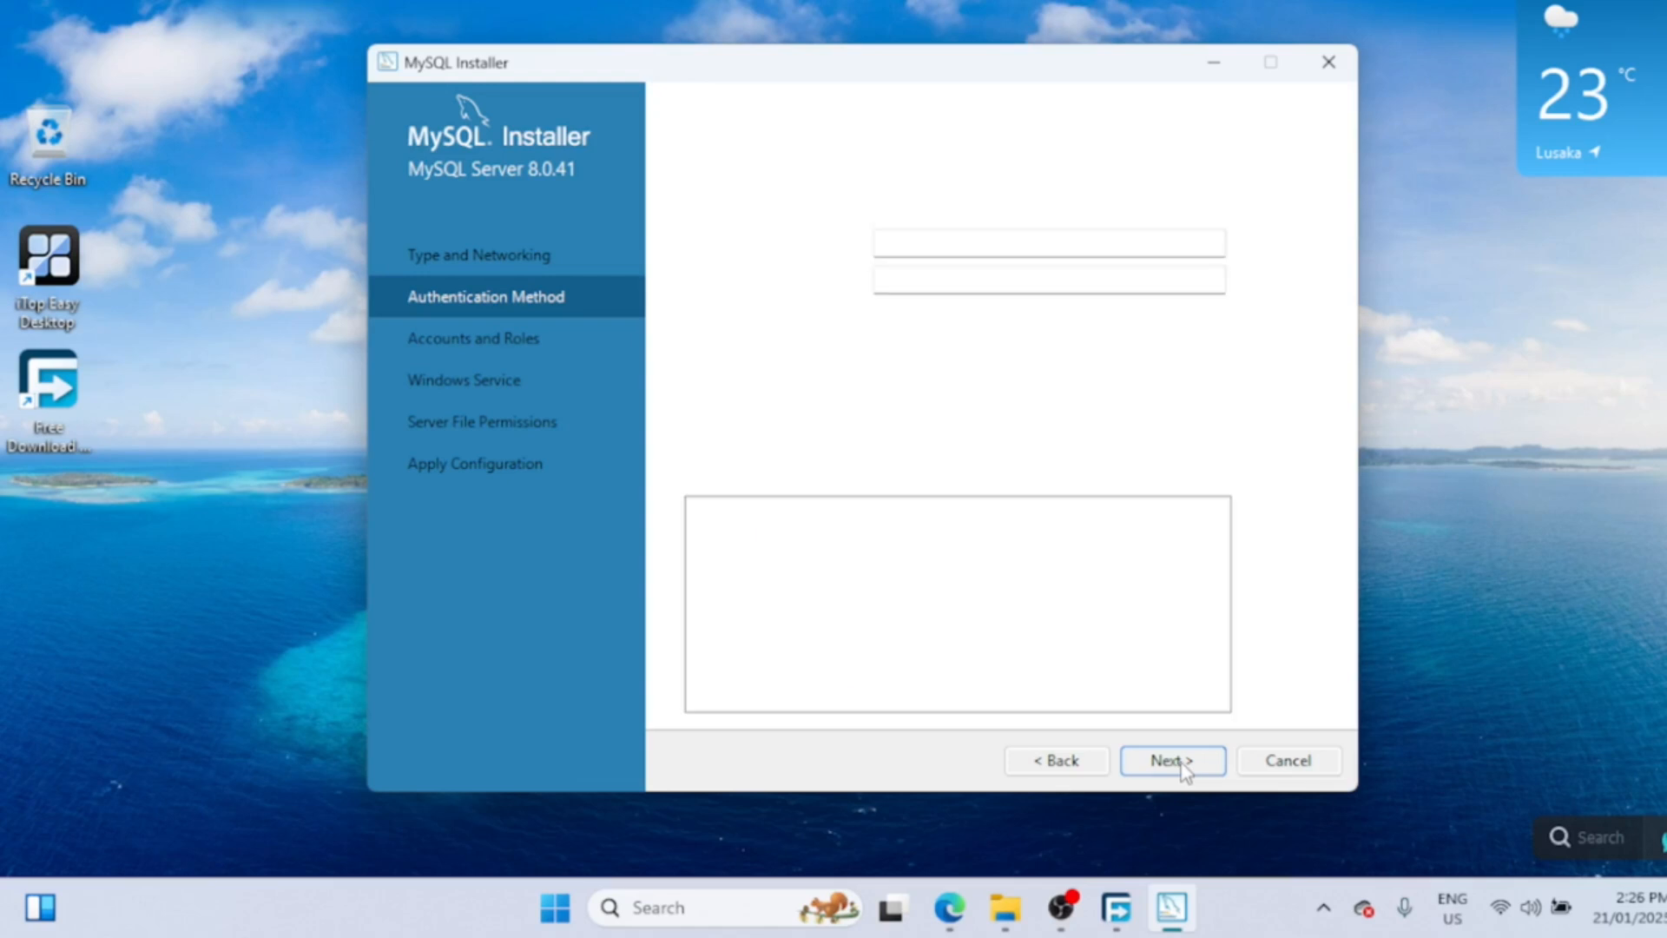
pyautogui.write('12345678910')
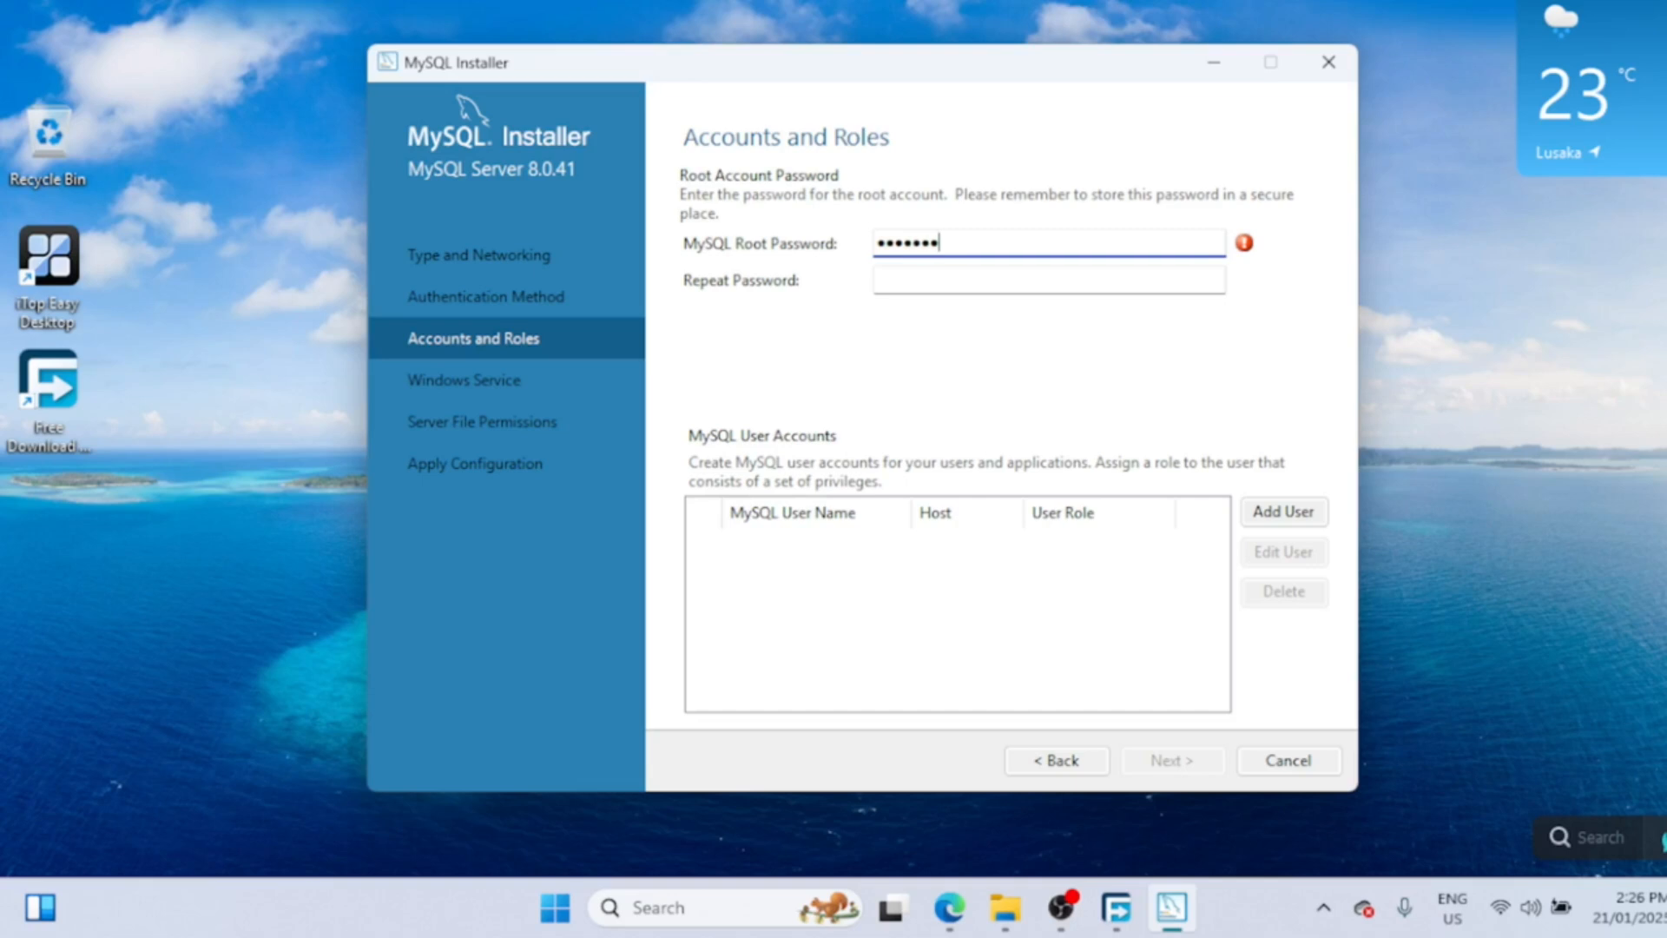
pyautogui.write('•••')
pyautogui.press('Tab')
pyautogui.write('1•••')
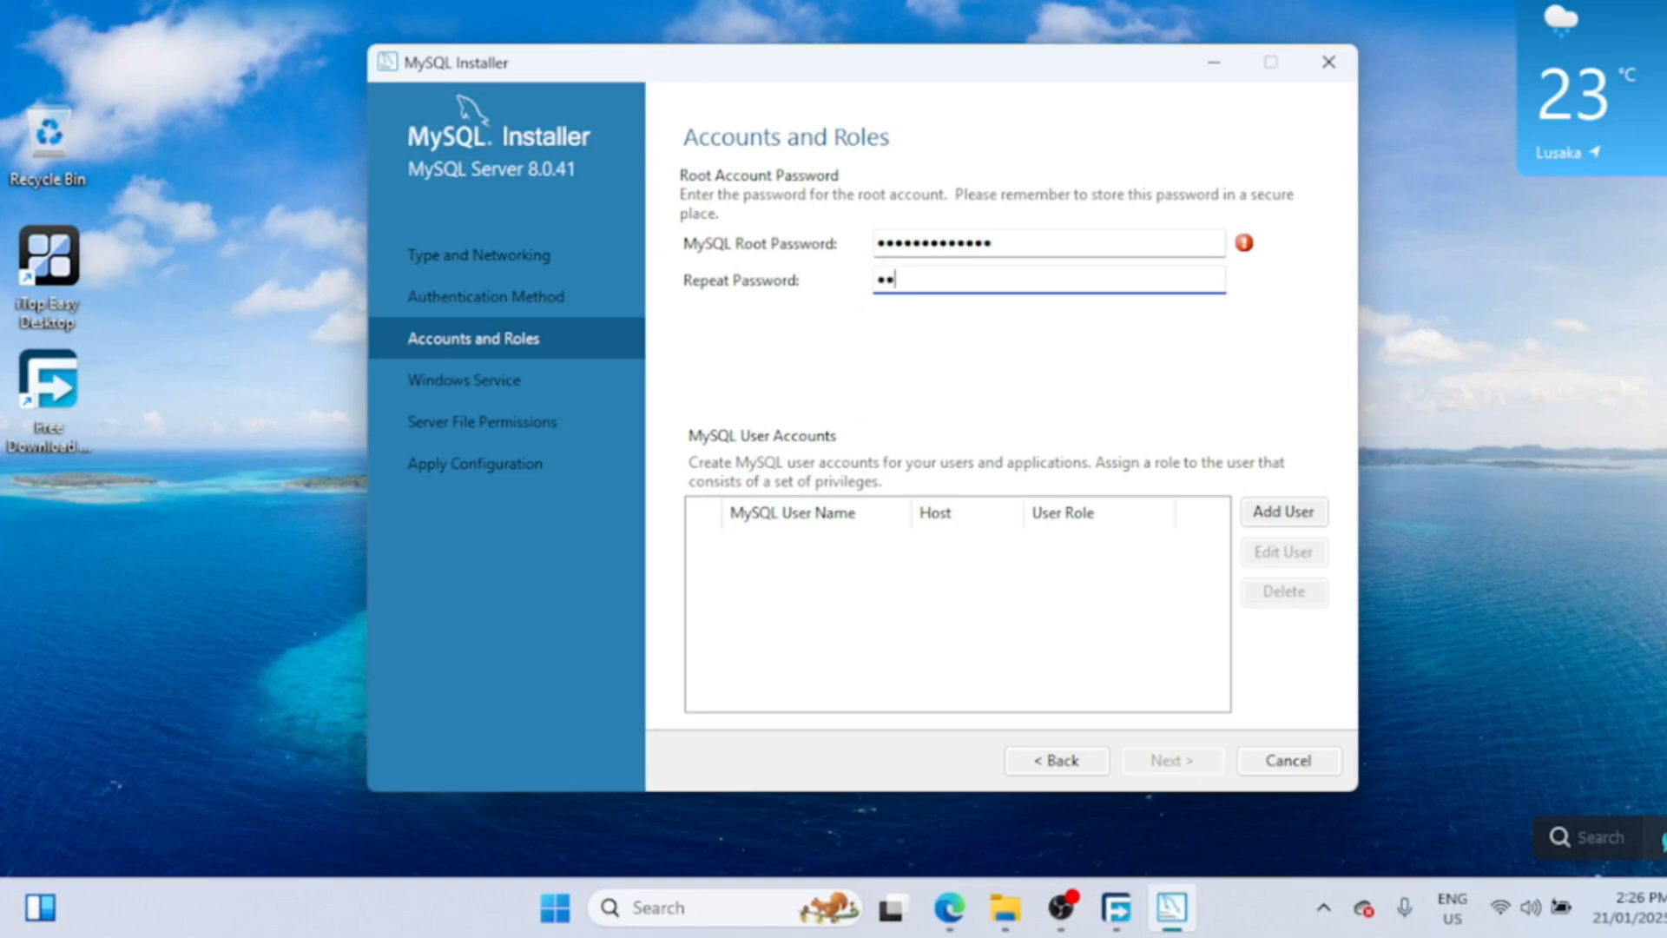
pyautogui.write('••••••••••')
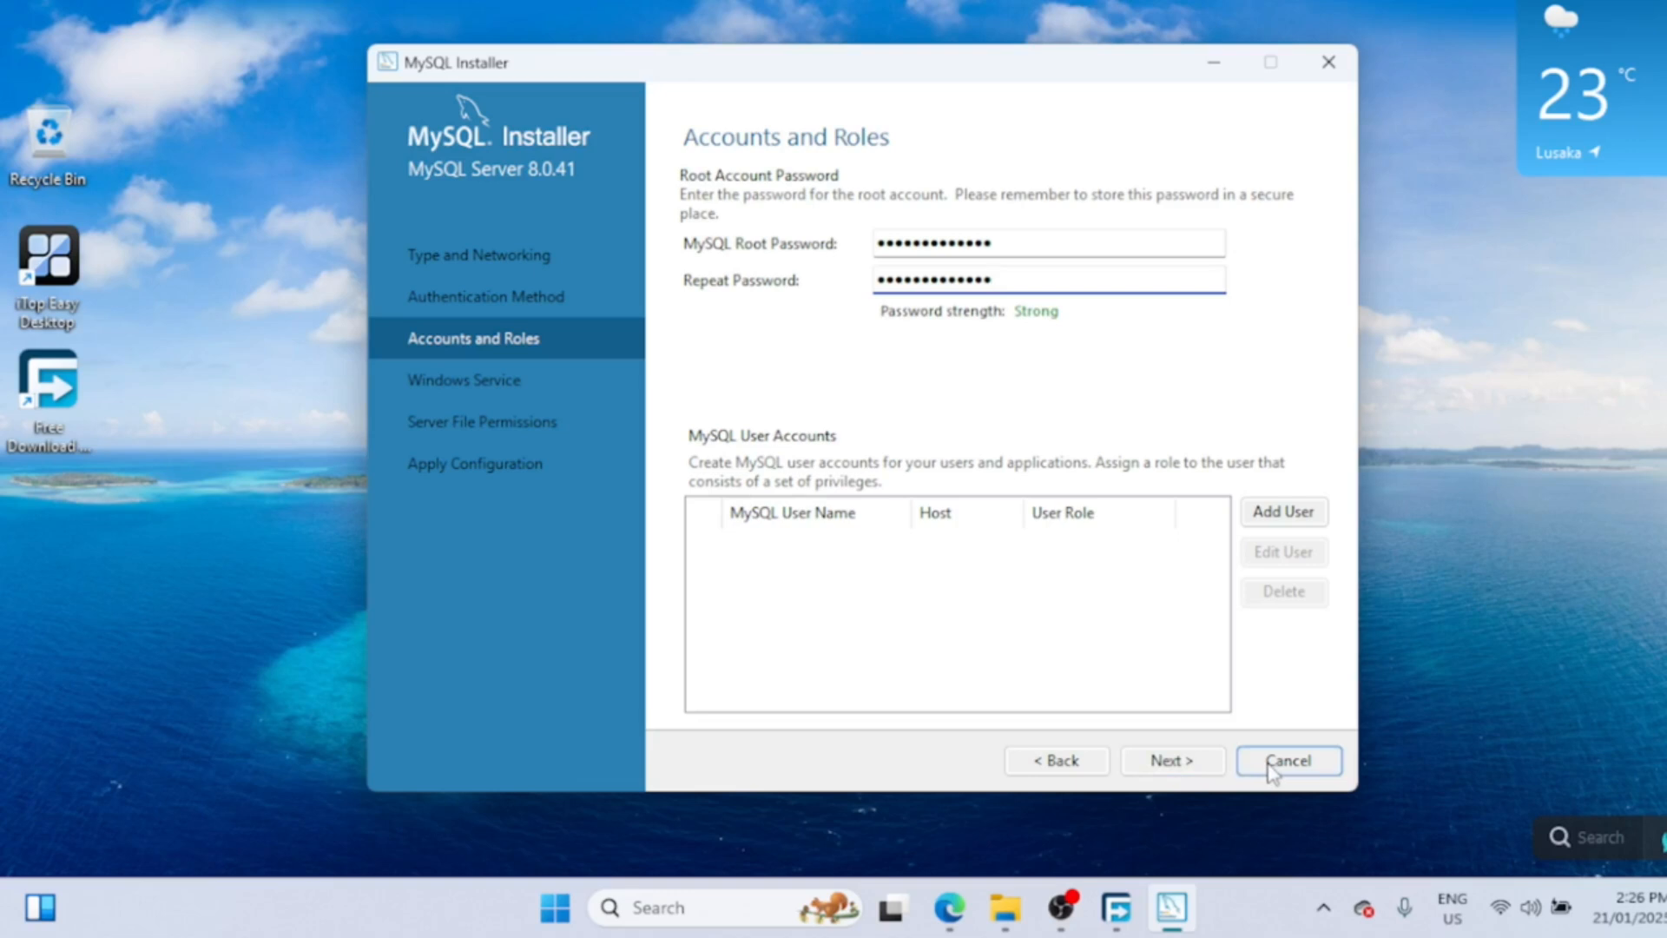
pyautogui.click(1172, 769)
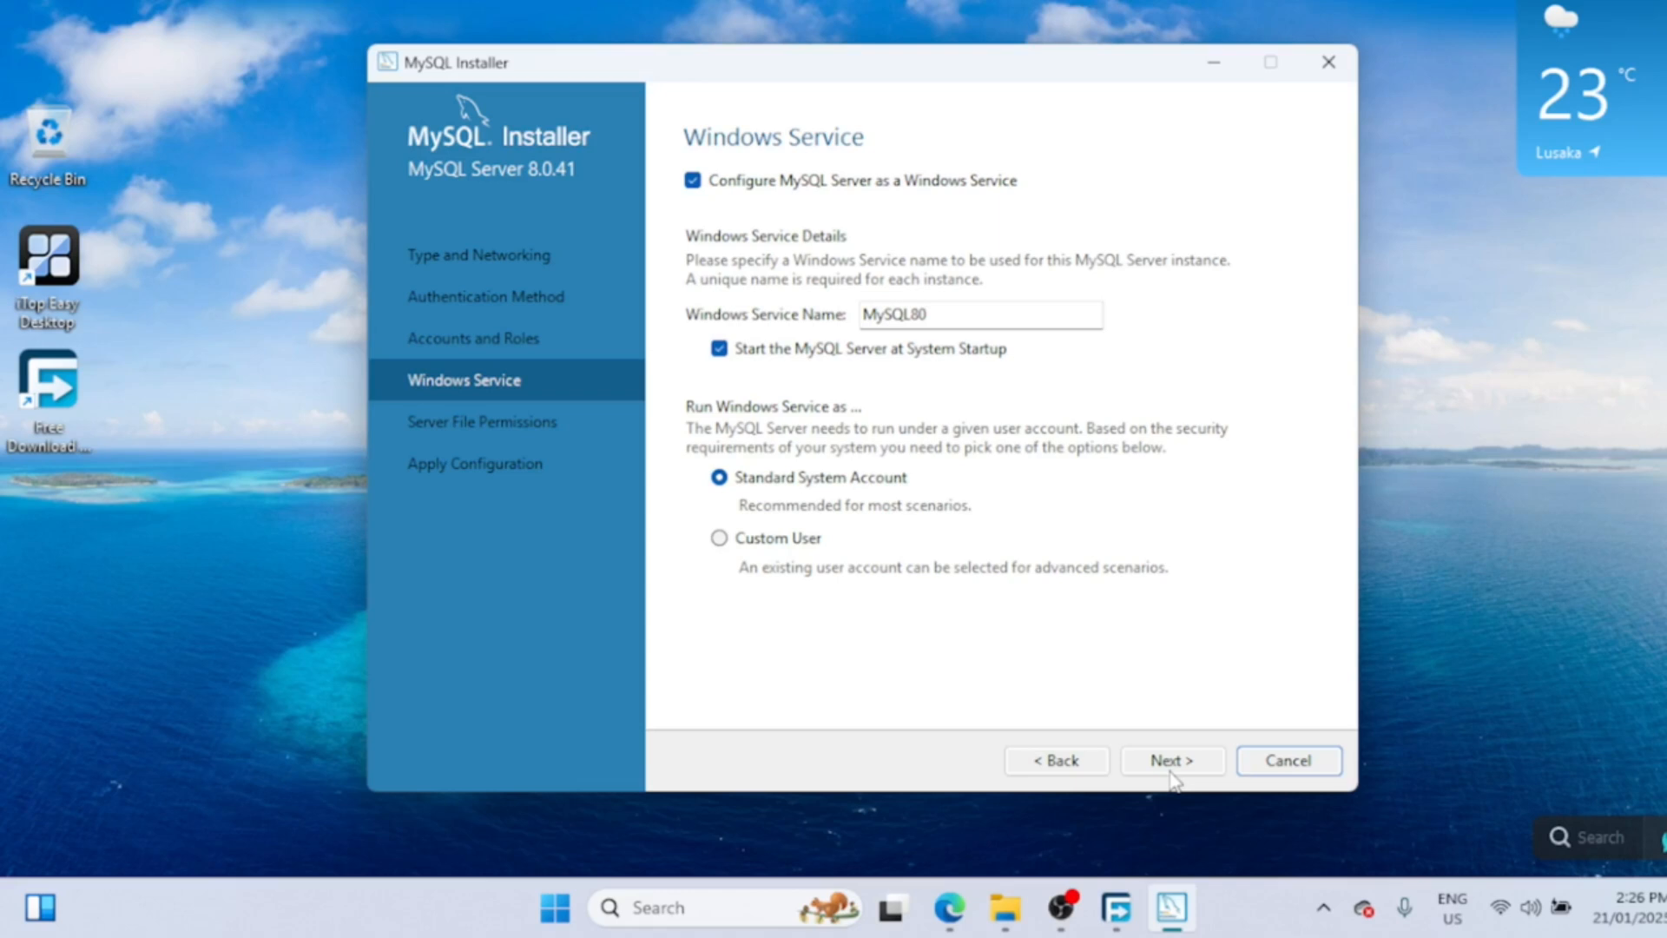
# - Keep the MySQL80 service and default file permissions, then execute and finish the configuration
pyautogui.click(1173, 764)
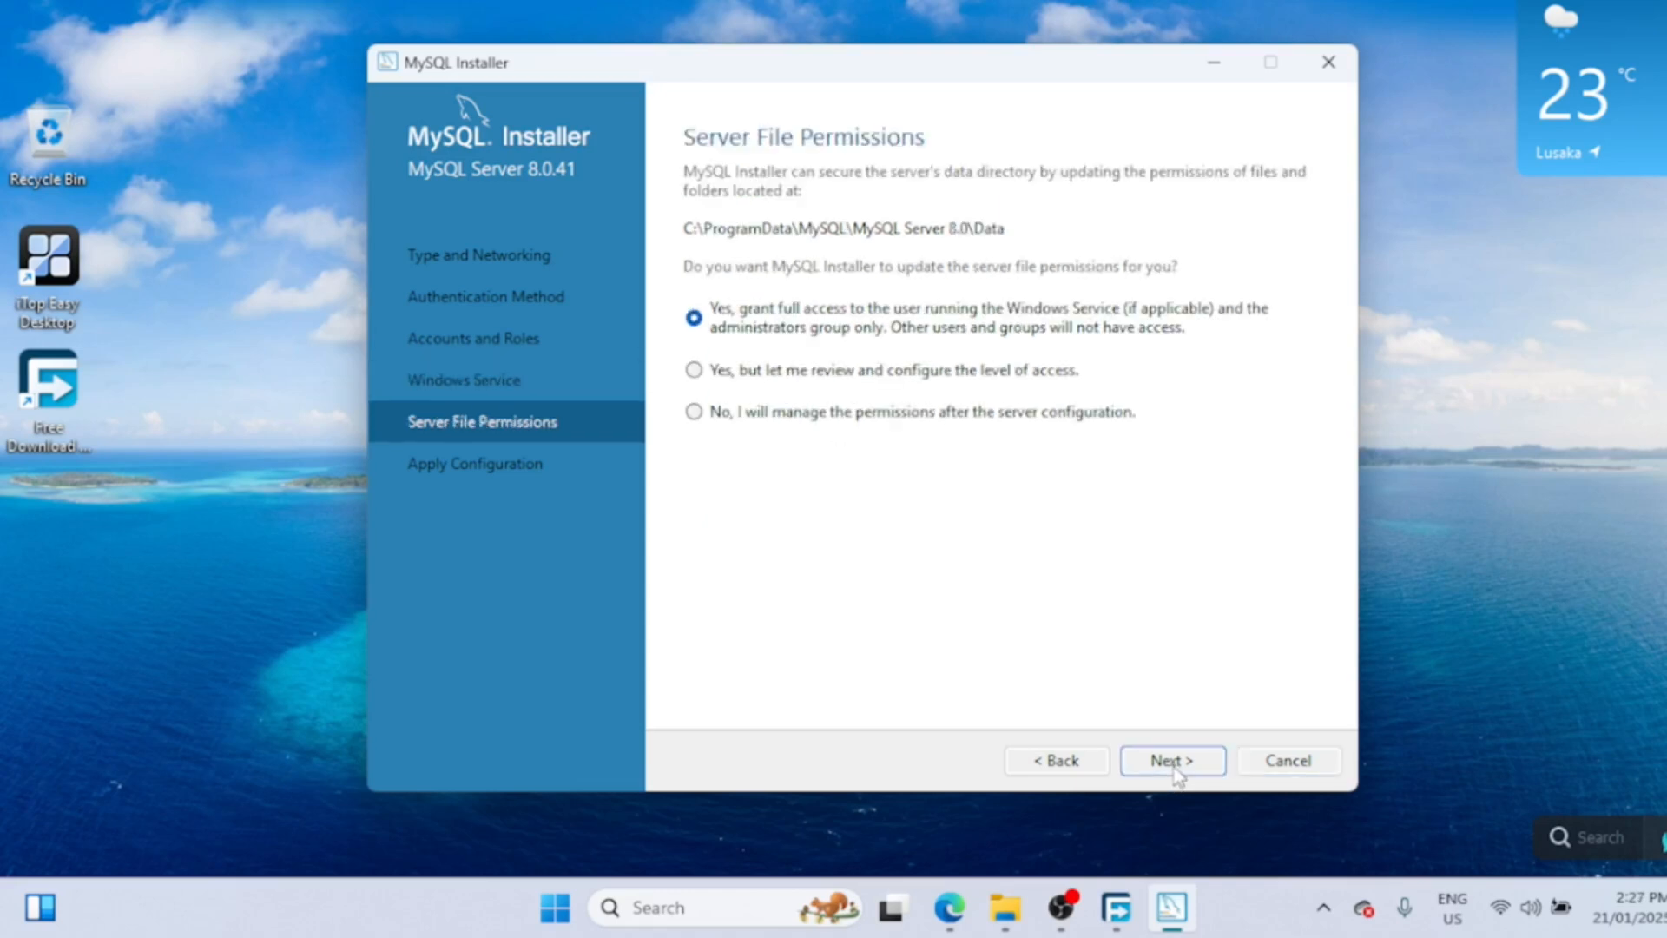
pyautogui.click(1174, 766)
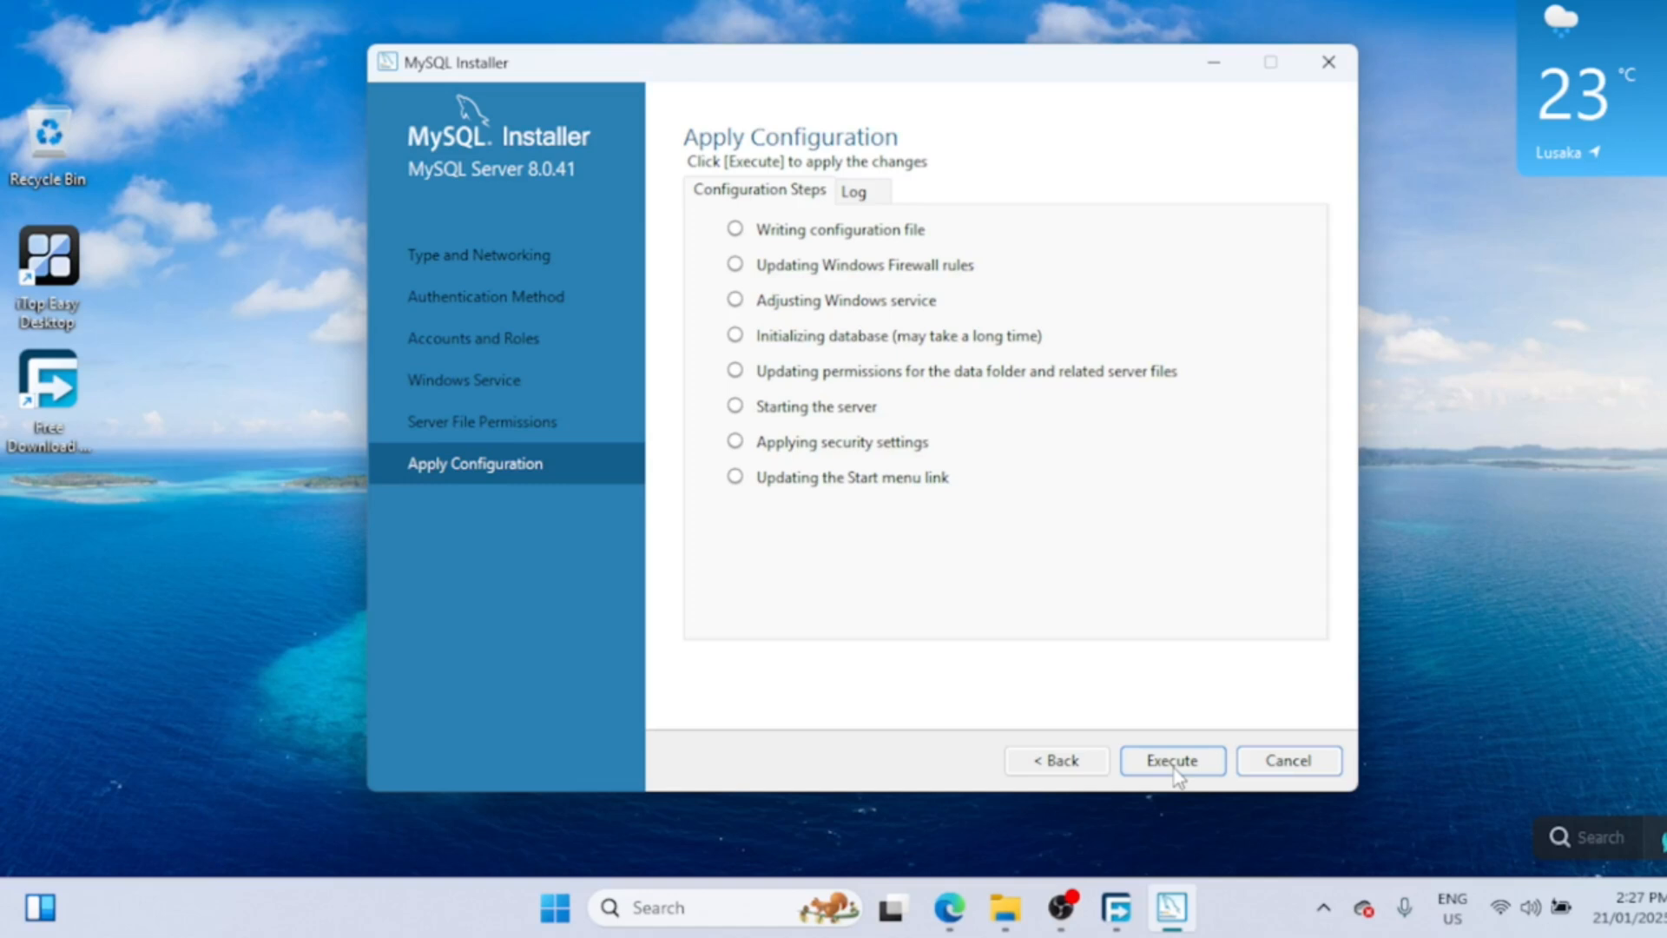
pyautogui.click(1174, 764)
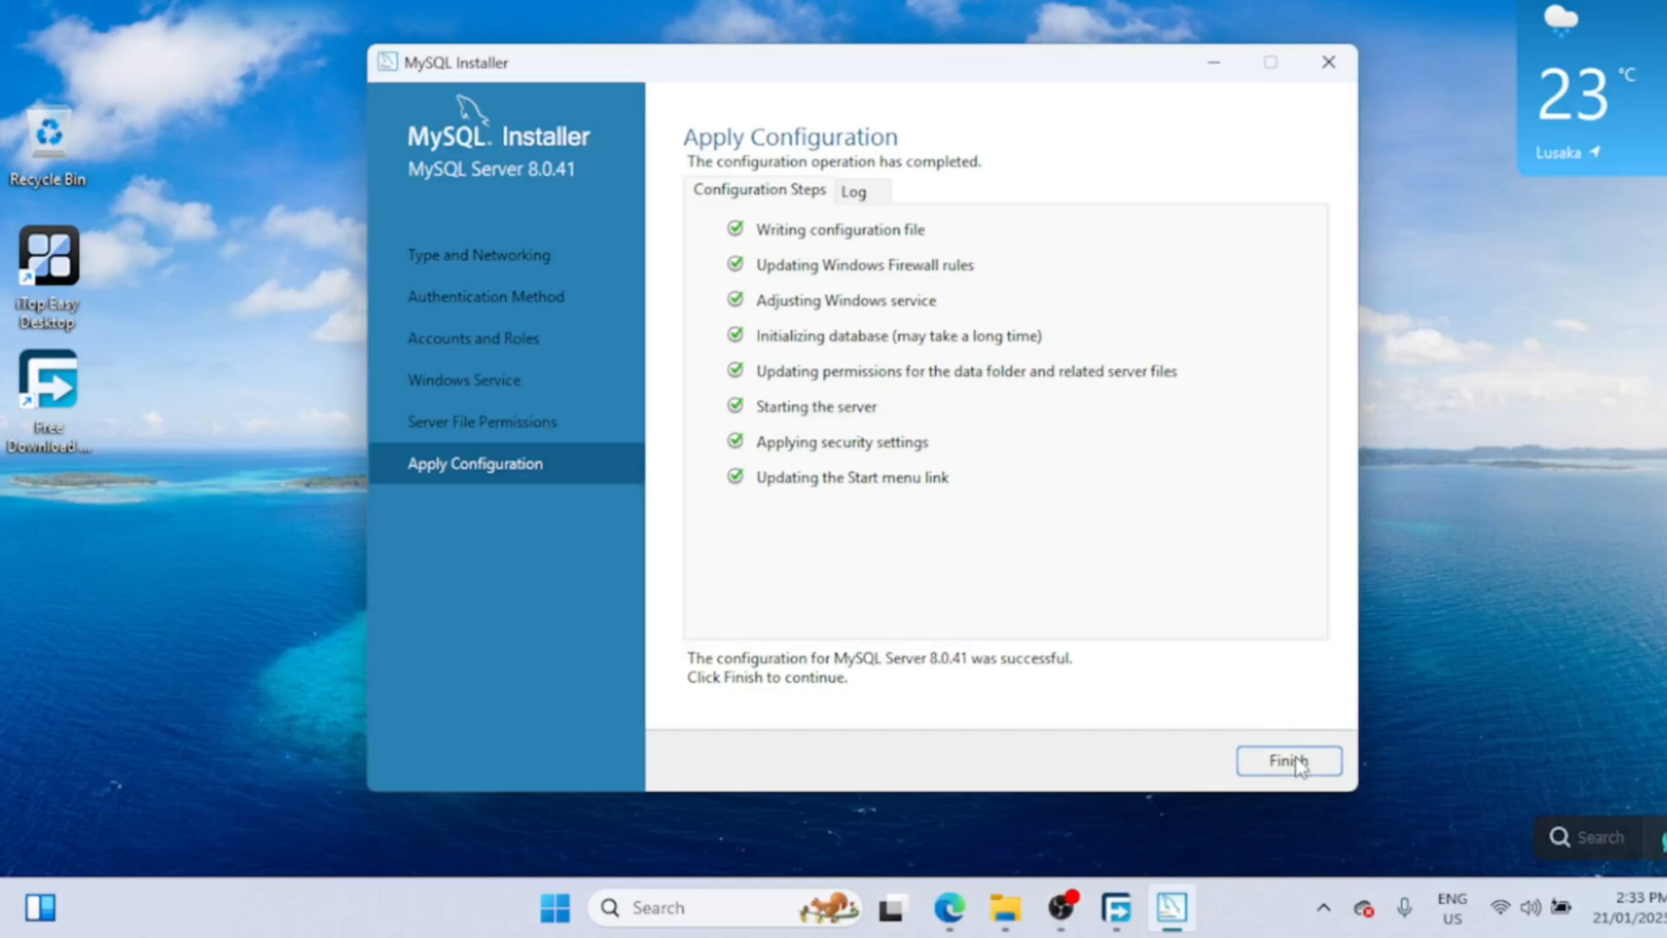
pyautogui.click(1298, 764)
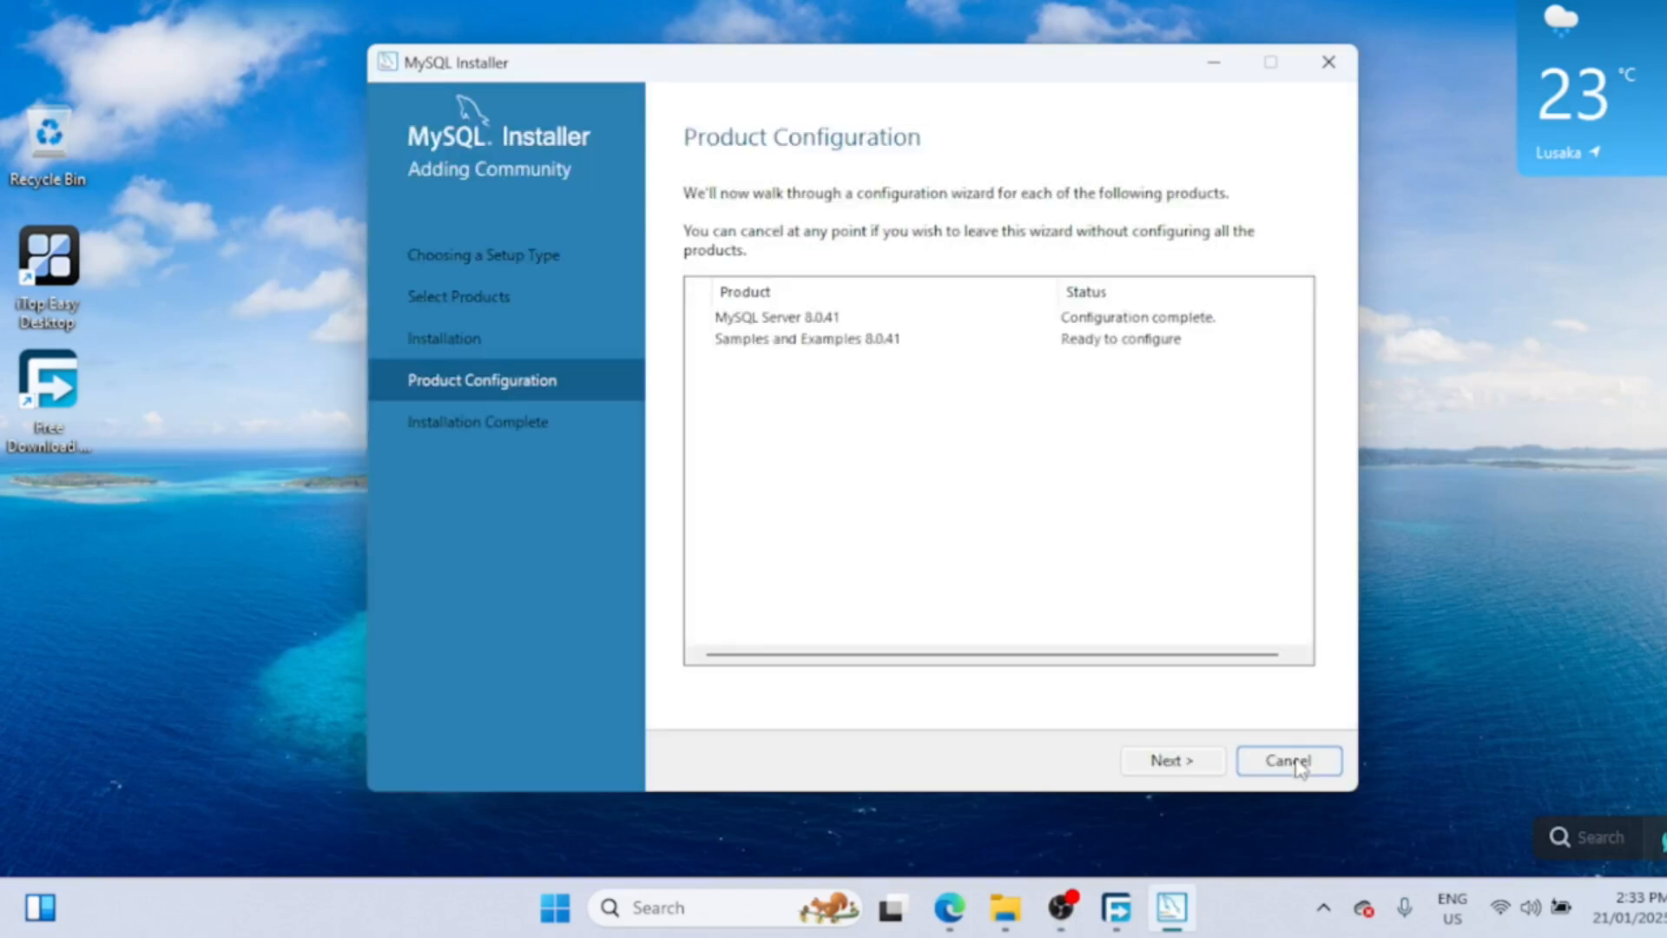
# - Enter the root password for Samples and Examples and check the server connection succeeds
pyautogui.click(1174, 766)
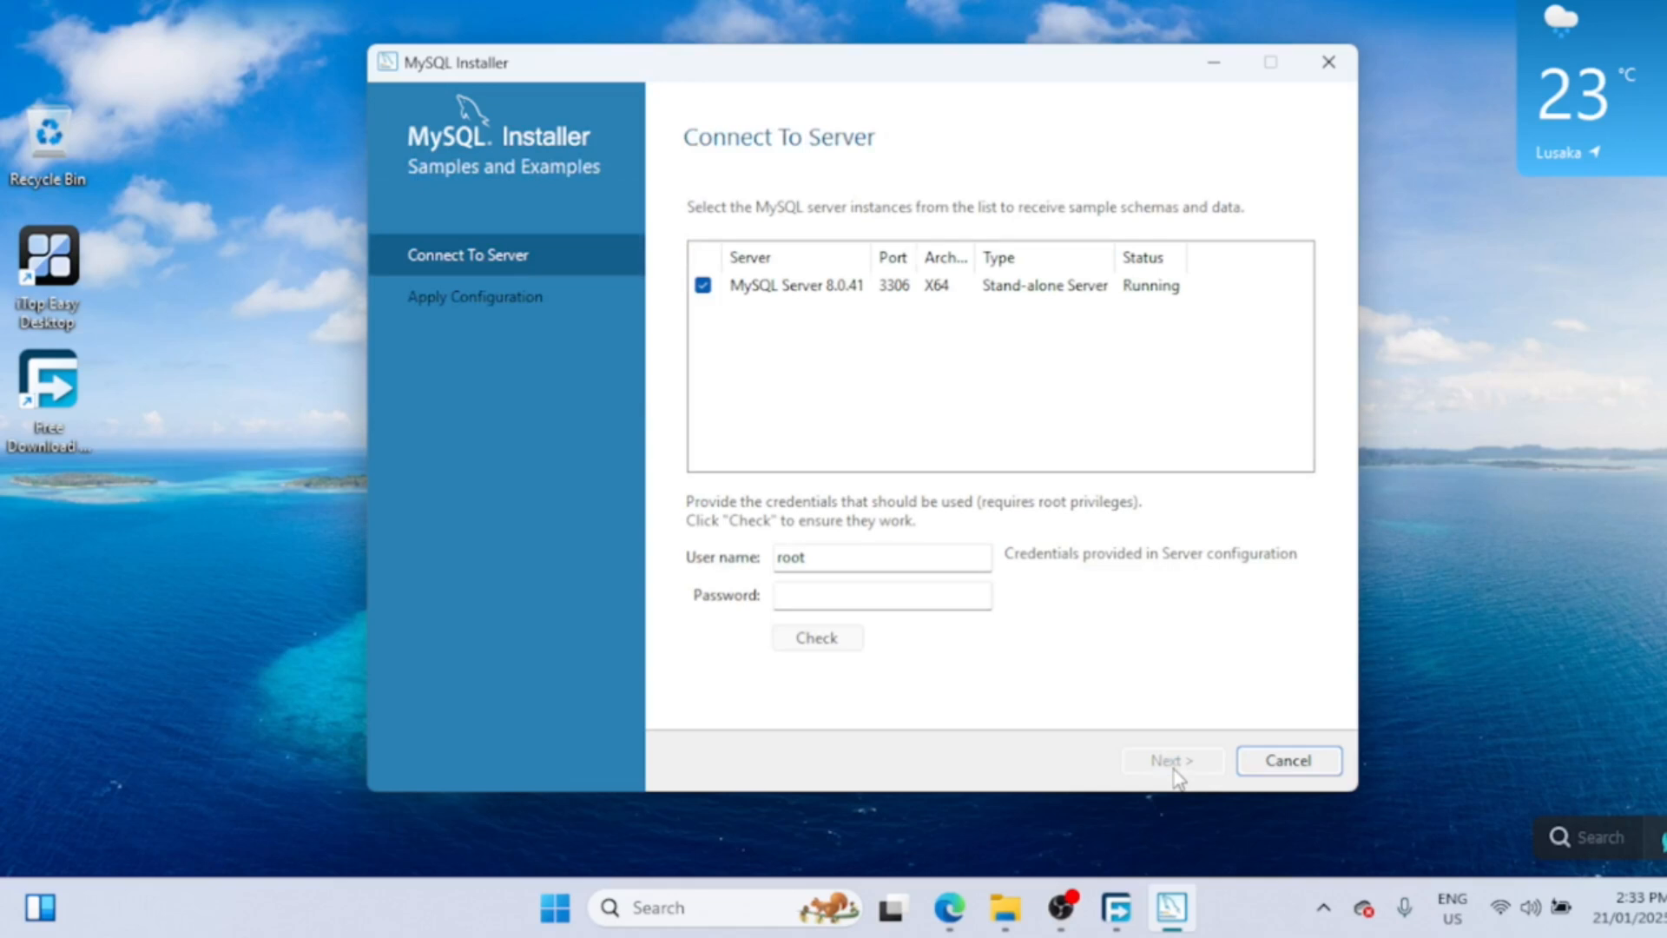
pyautogui.click(881, 596)
pyautogui.write('************')
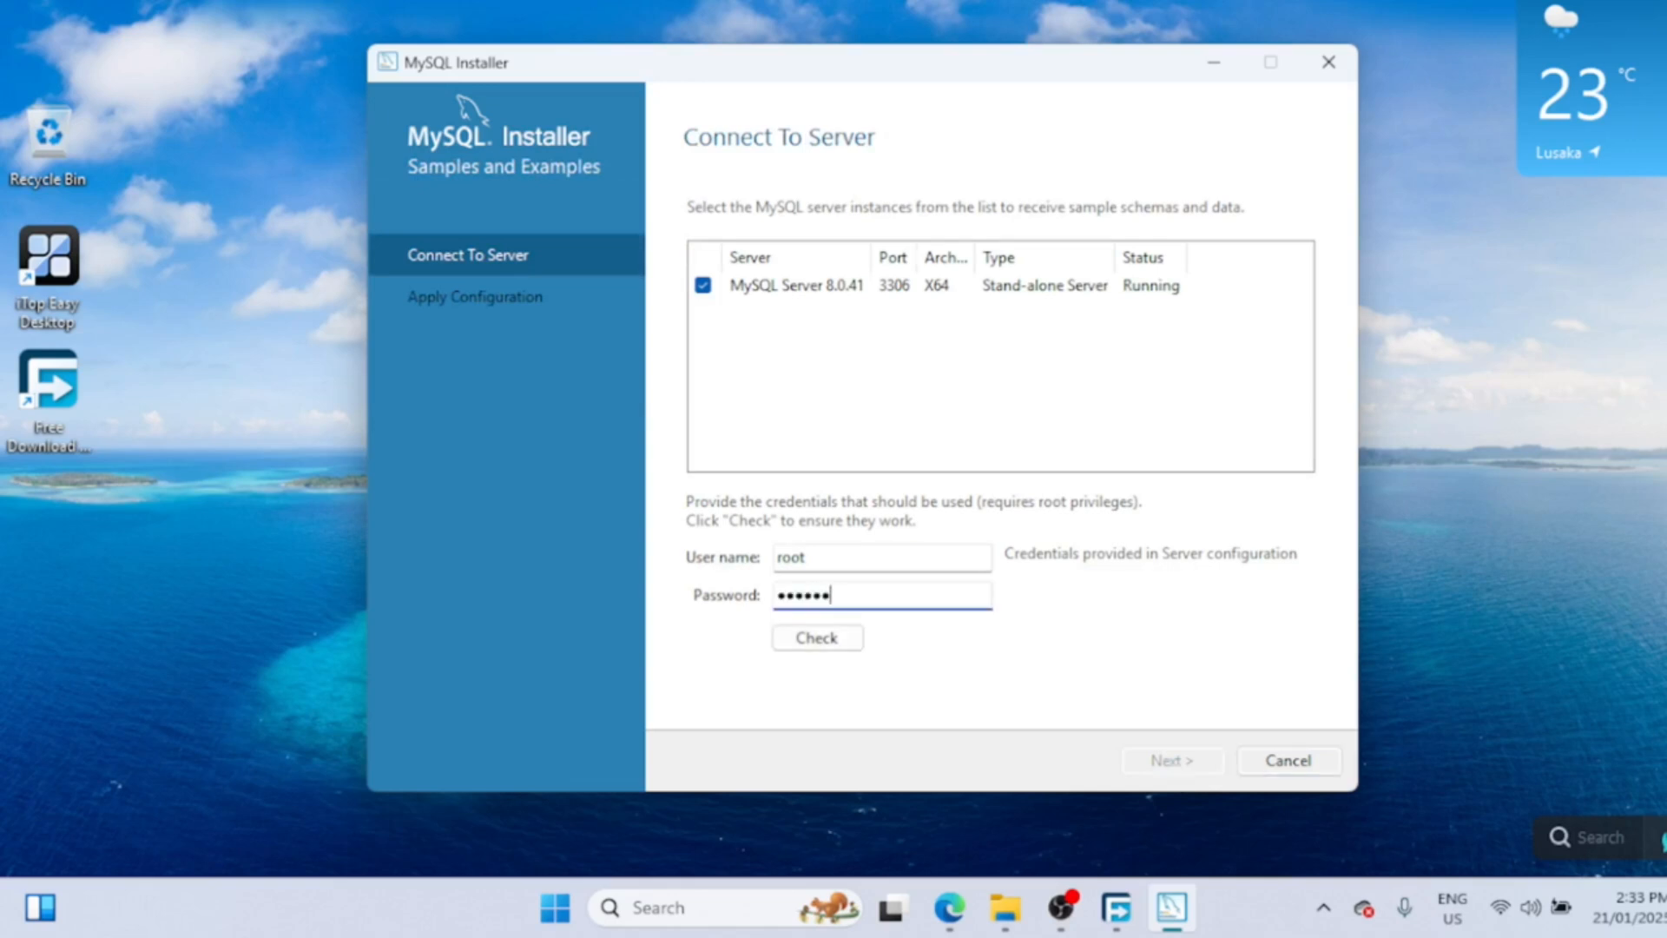
pyautogui.write('**')
pyautogui.click(839, 639)
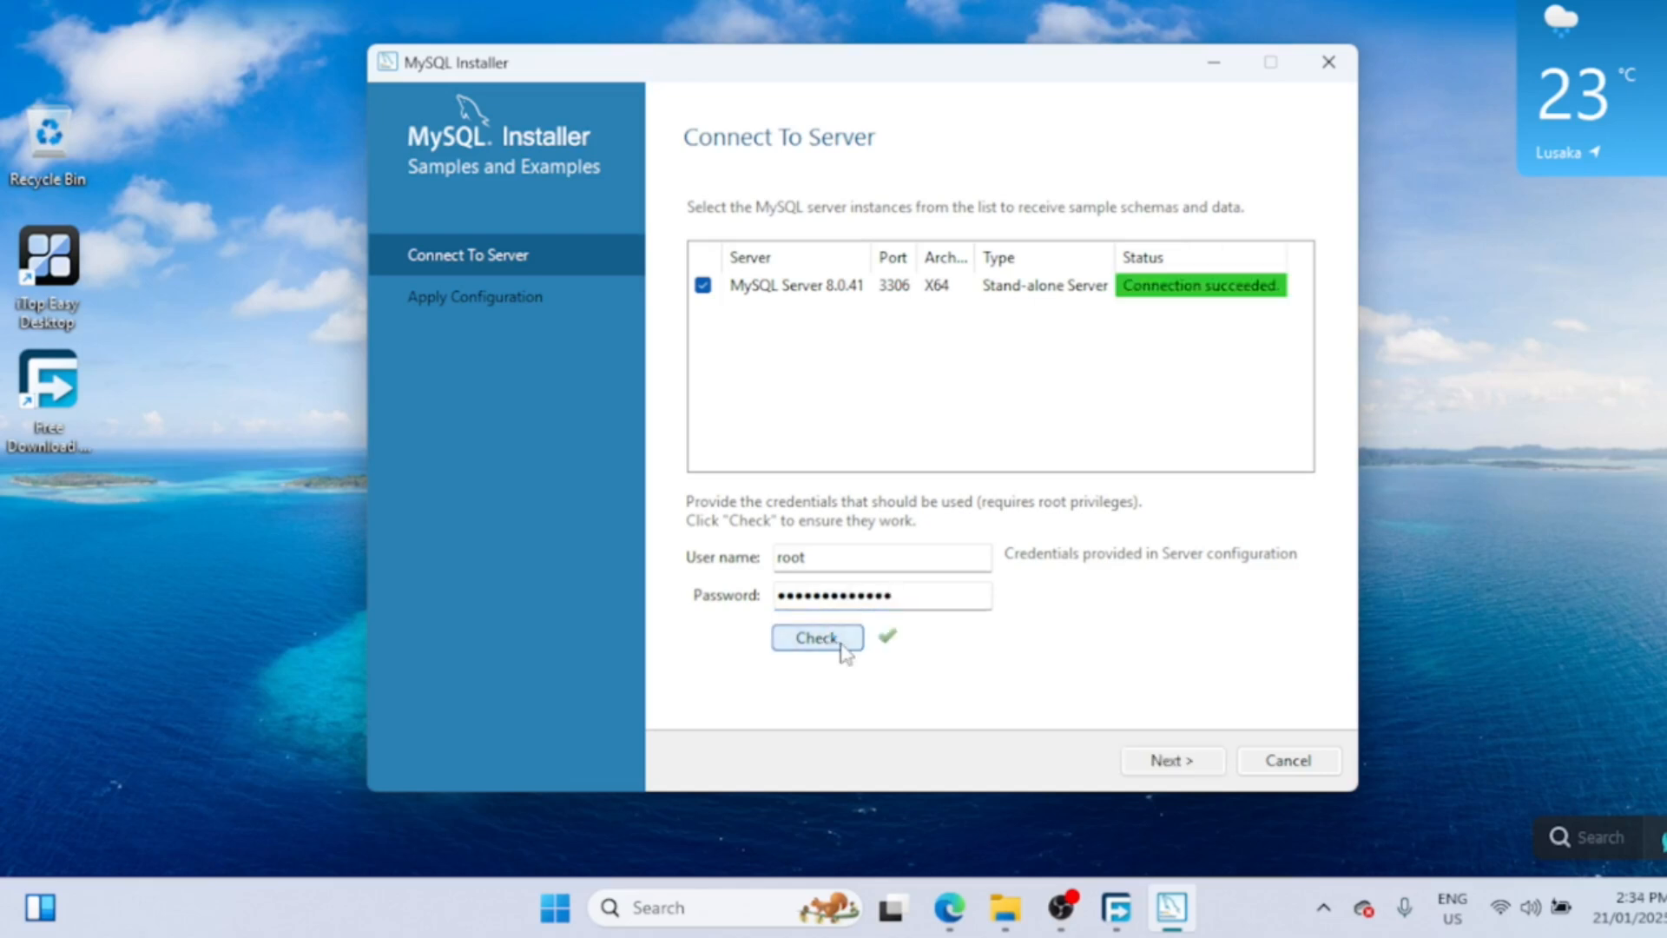
pyautogui.click(840, 642)
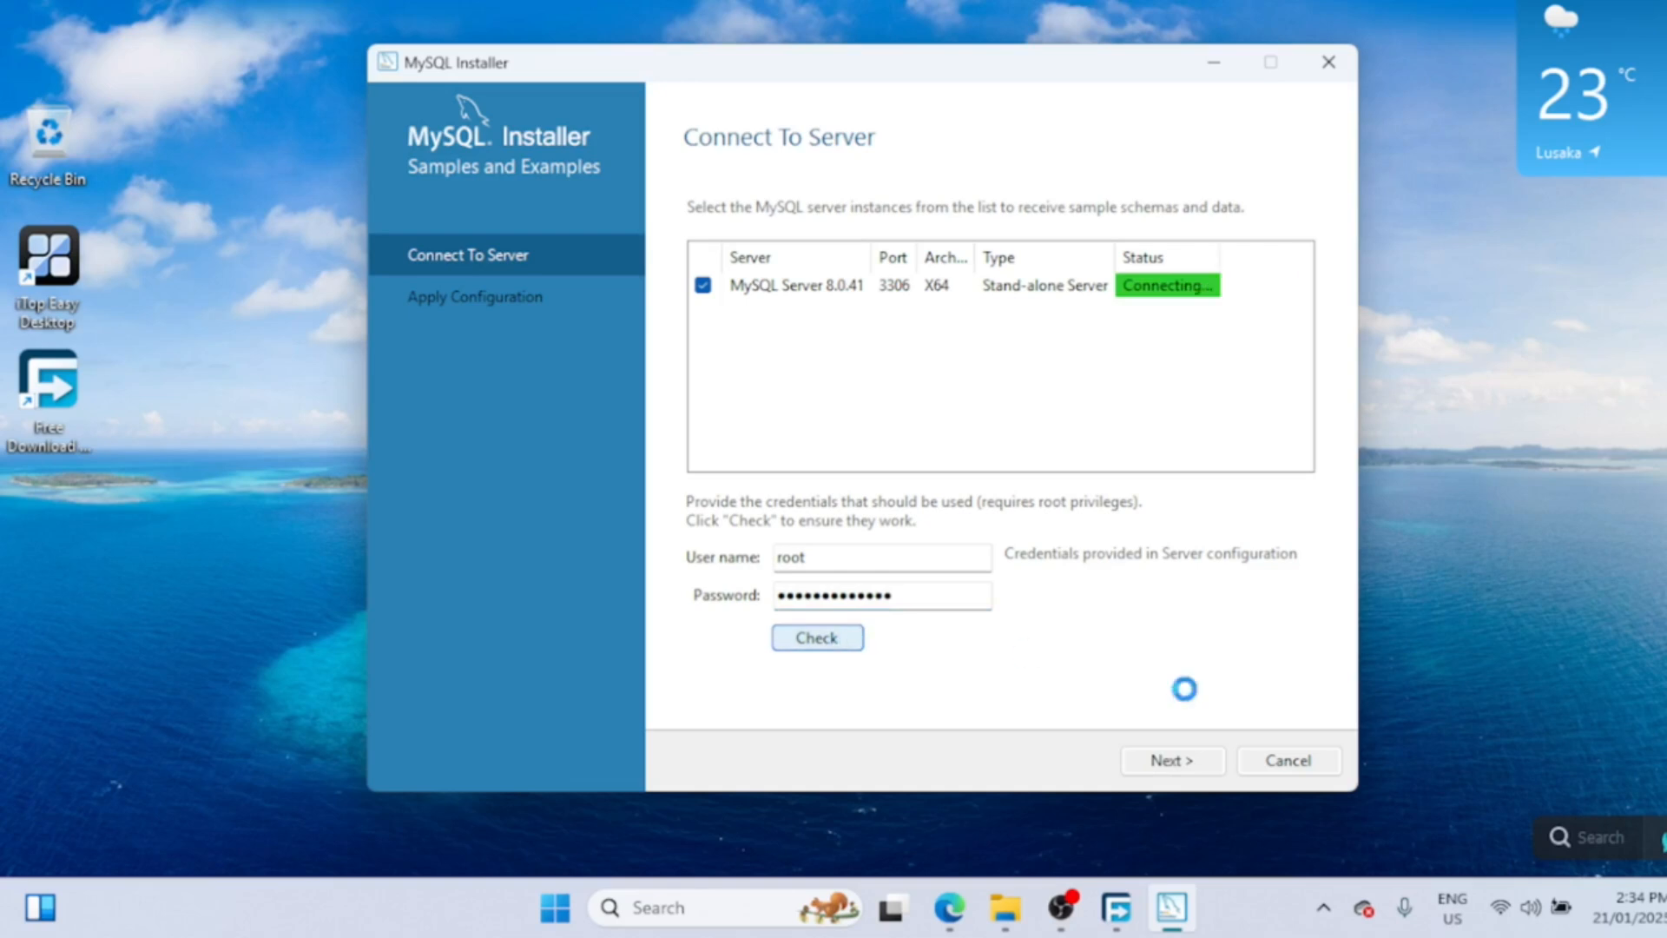
# - Execute the Samples and Examples configuration, finish it, and continue to Installation Complete
pyautogui.click(1187, 768)
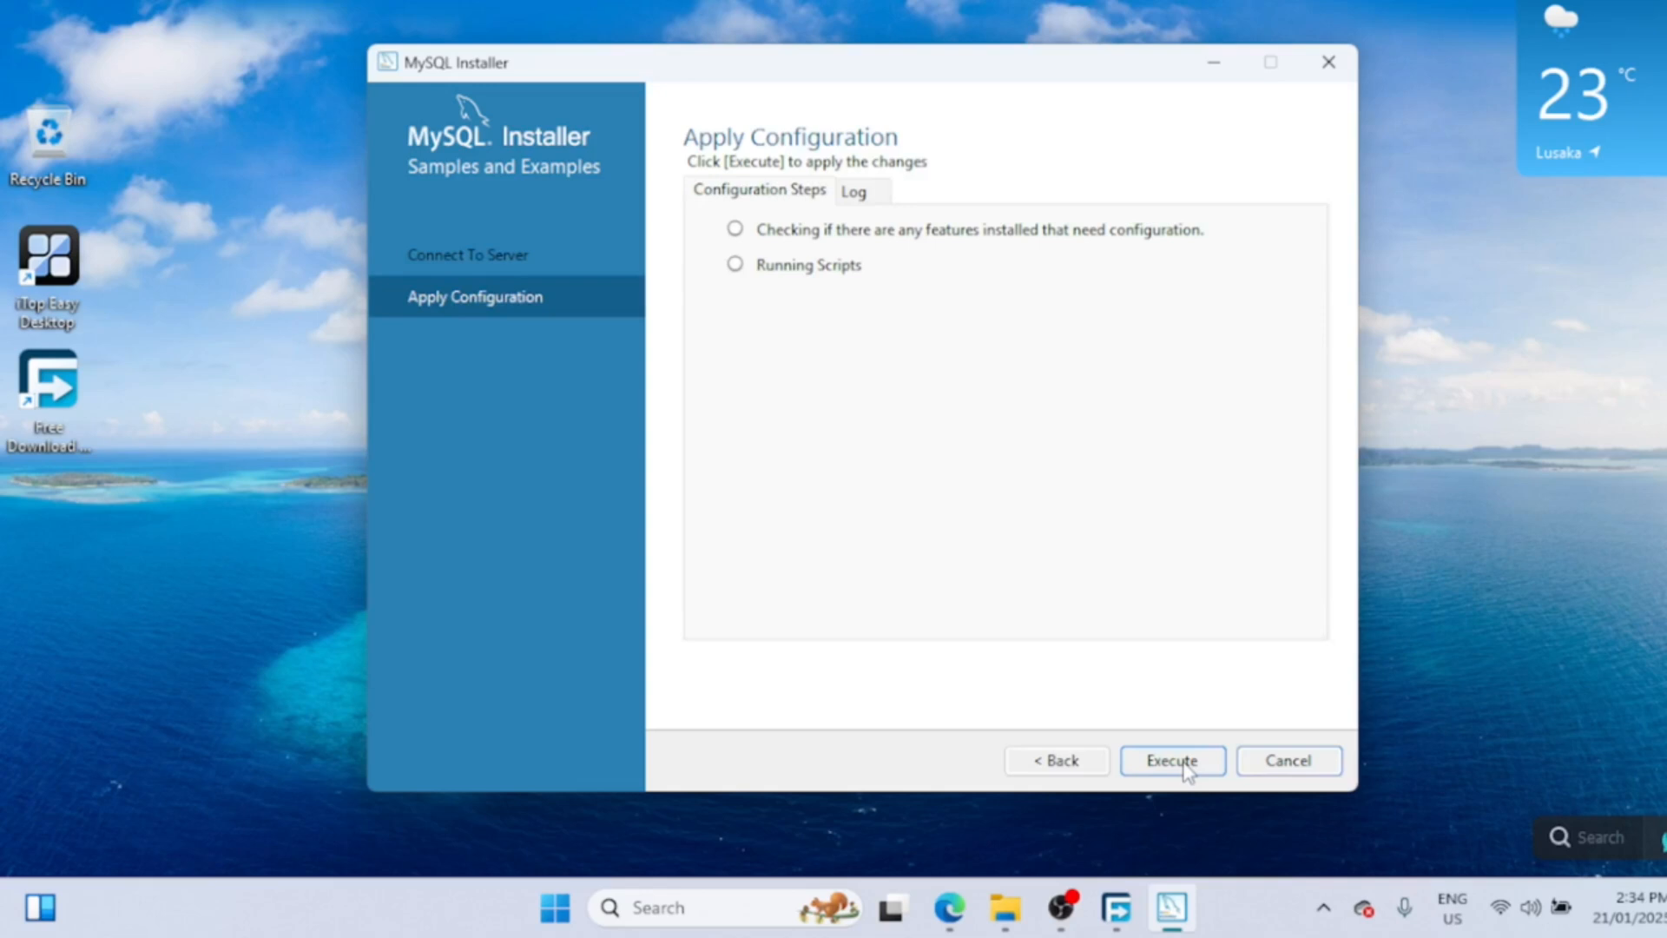
pyautogui.click(1178, 768)
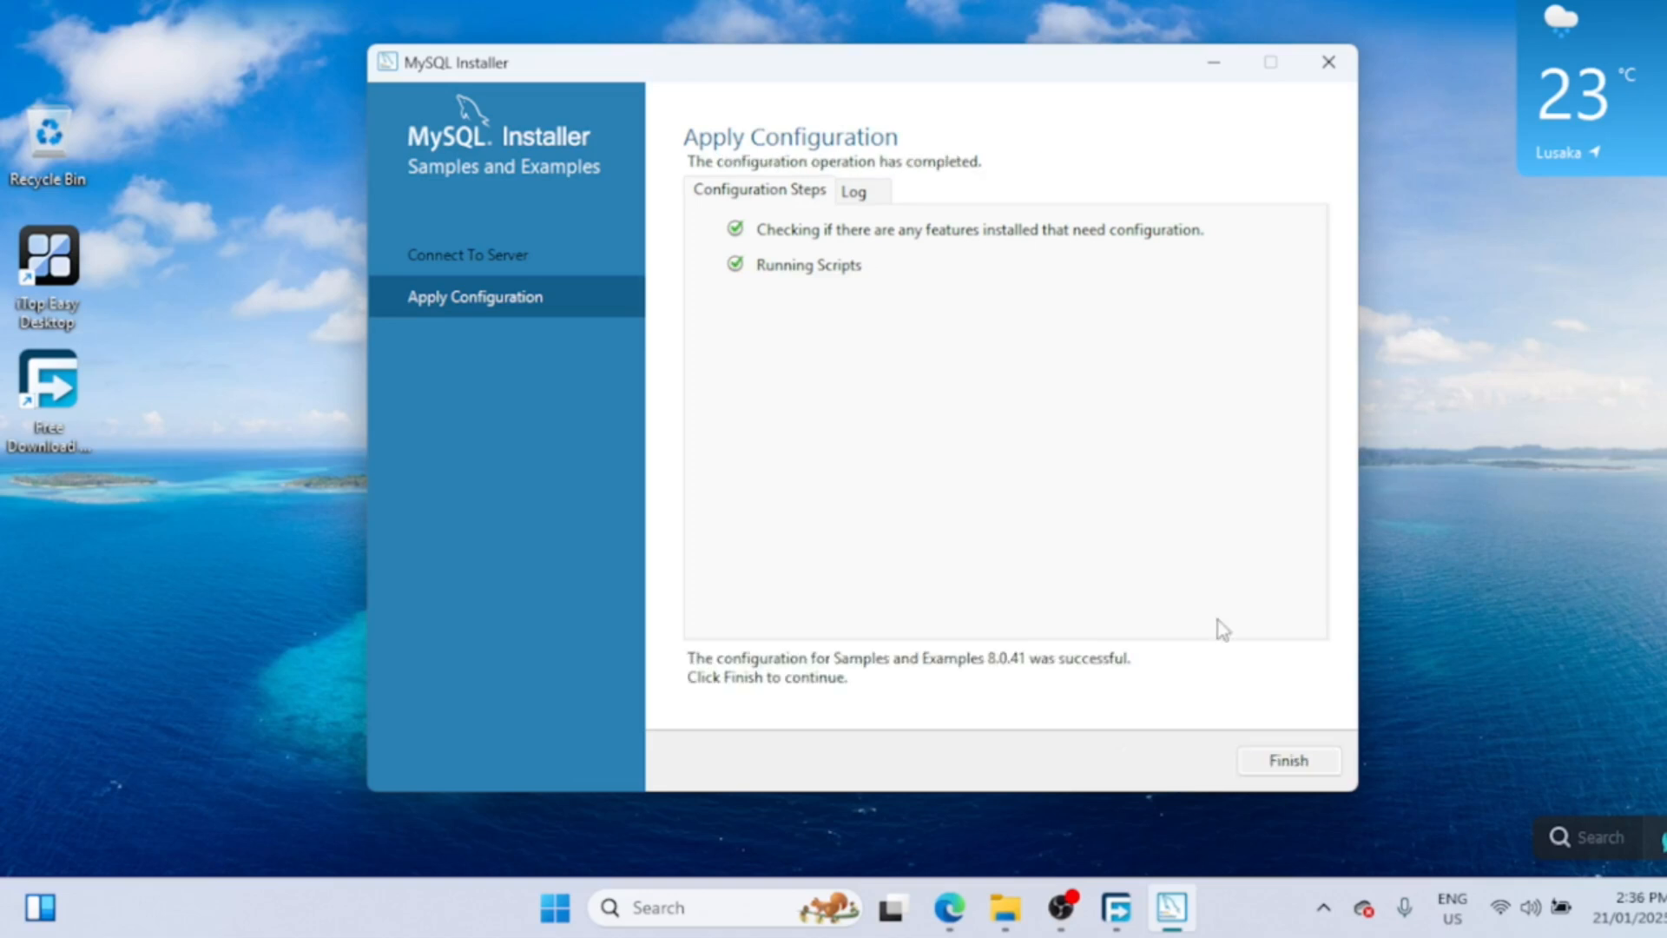
pyautogui.click(1288, 762)
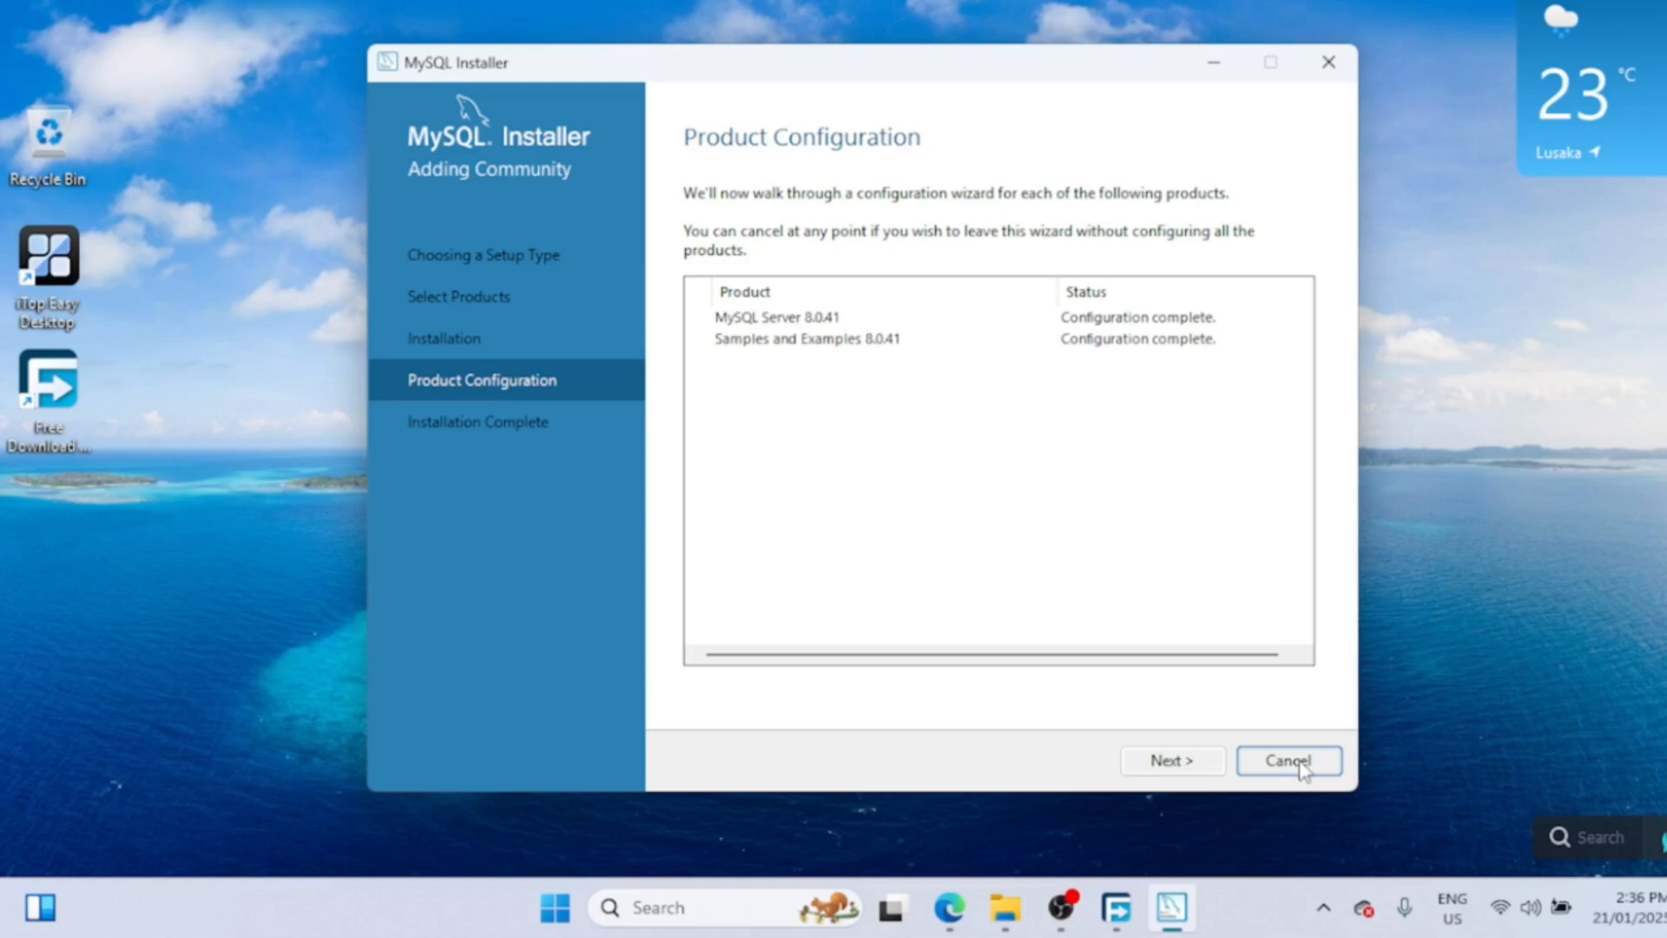
pyautogui.click(1180, 764)
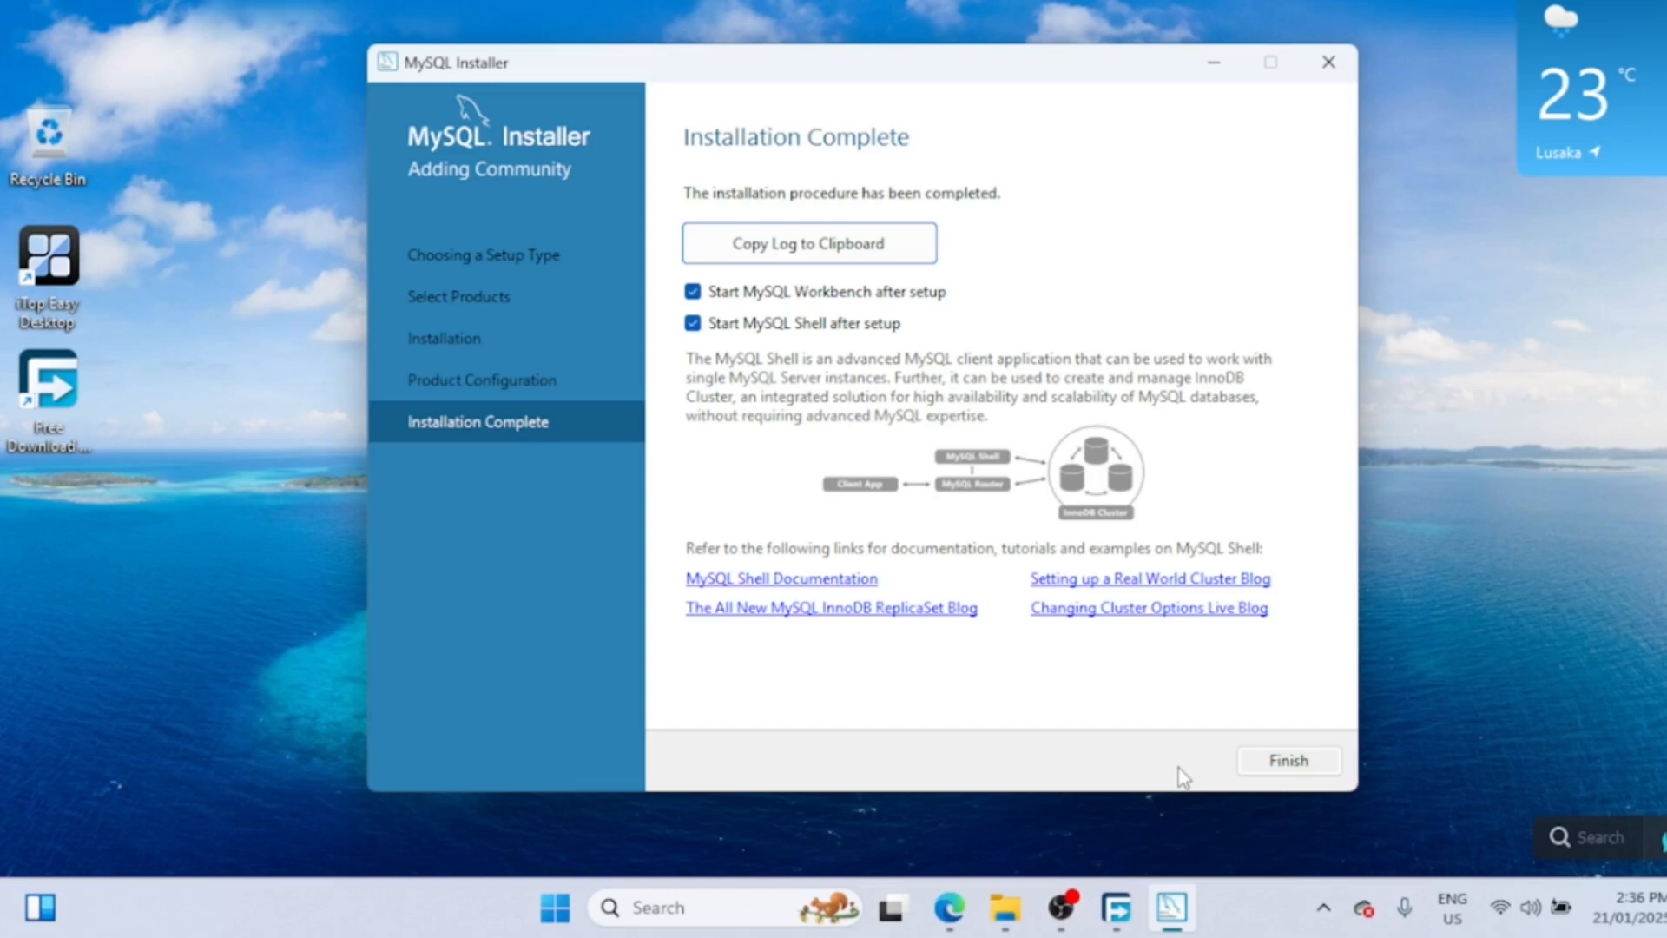
# - Close MySQL Installer and minimize the launched MySQL Workbench and MySQL Shell windows
pyautogui.click(1282, 762)
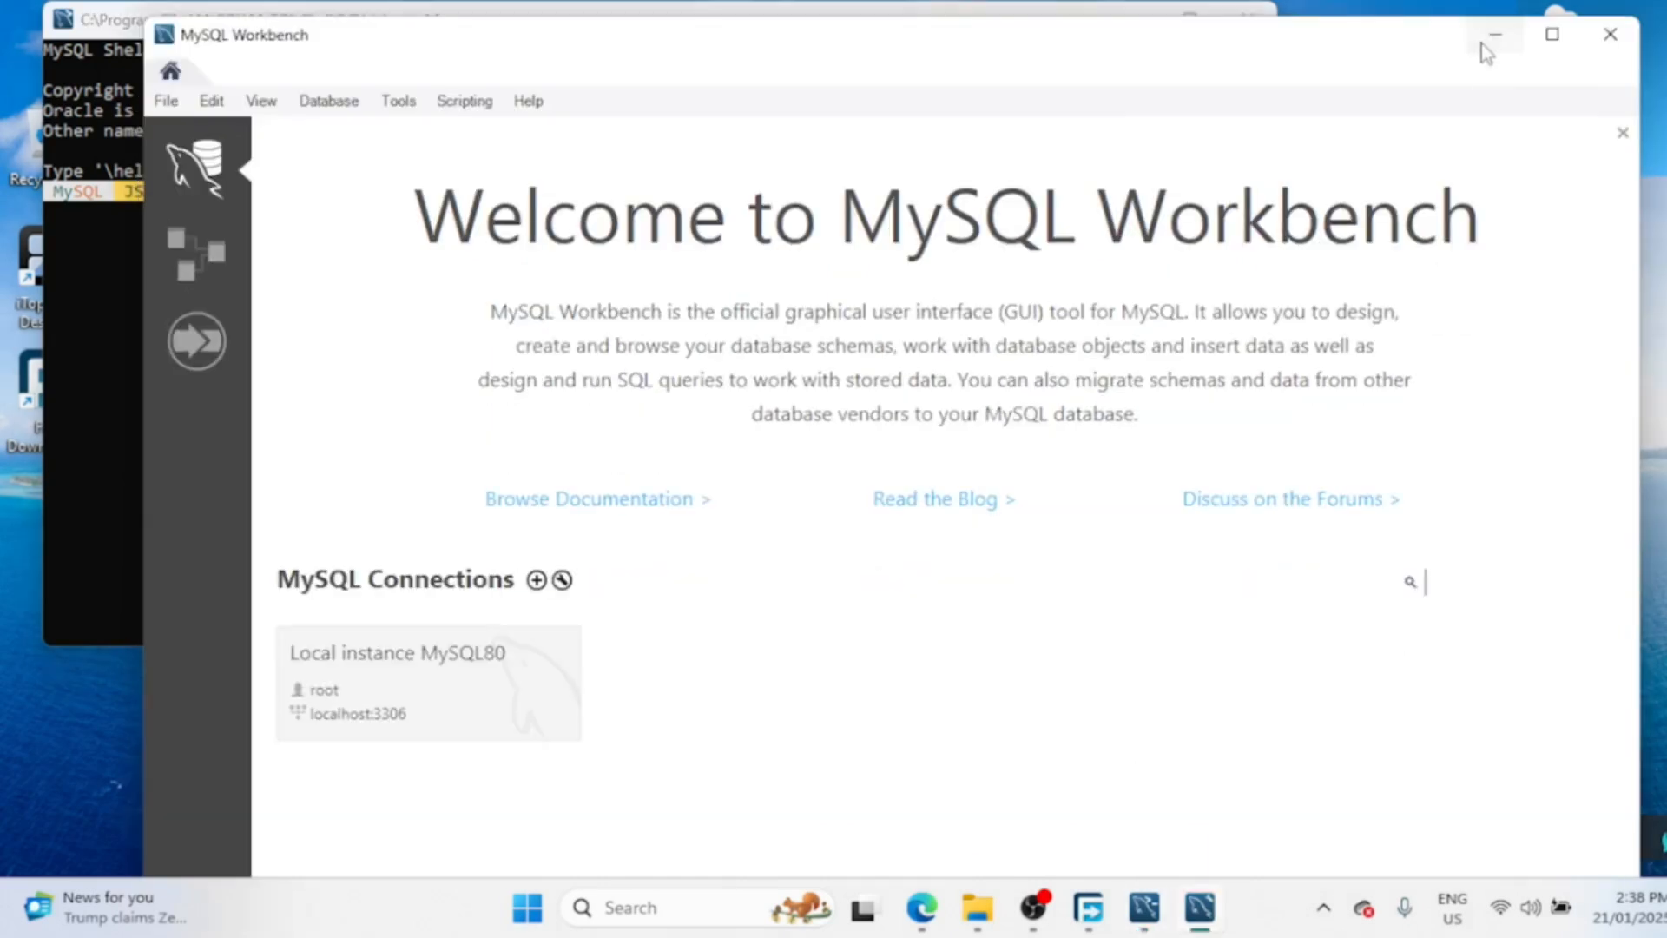
pyautogui.click(1480, 40)
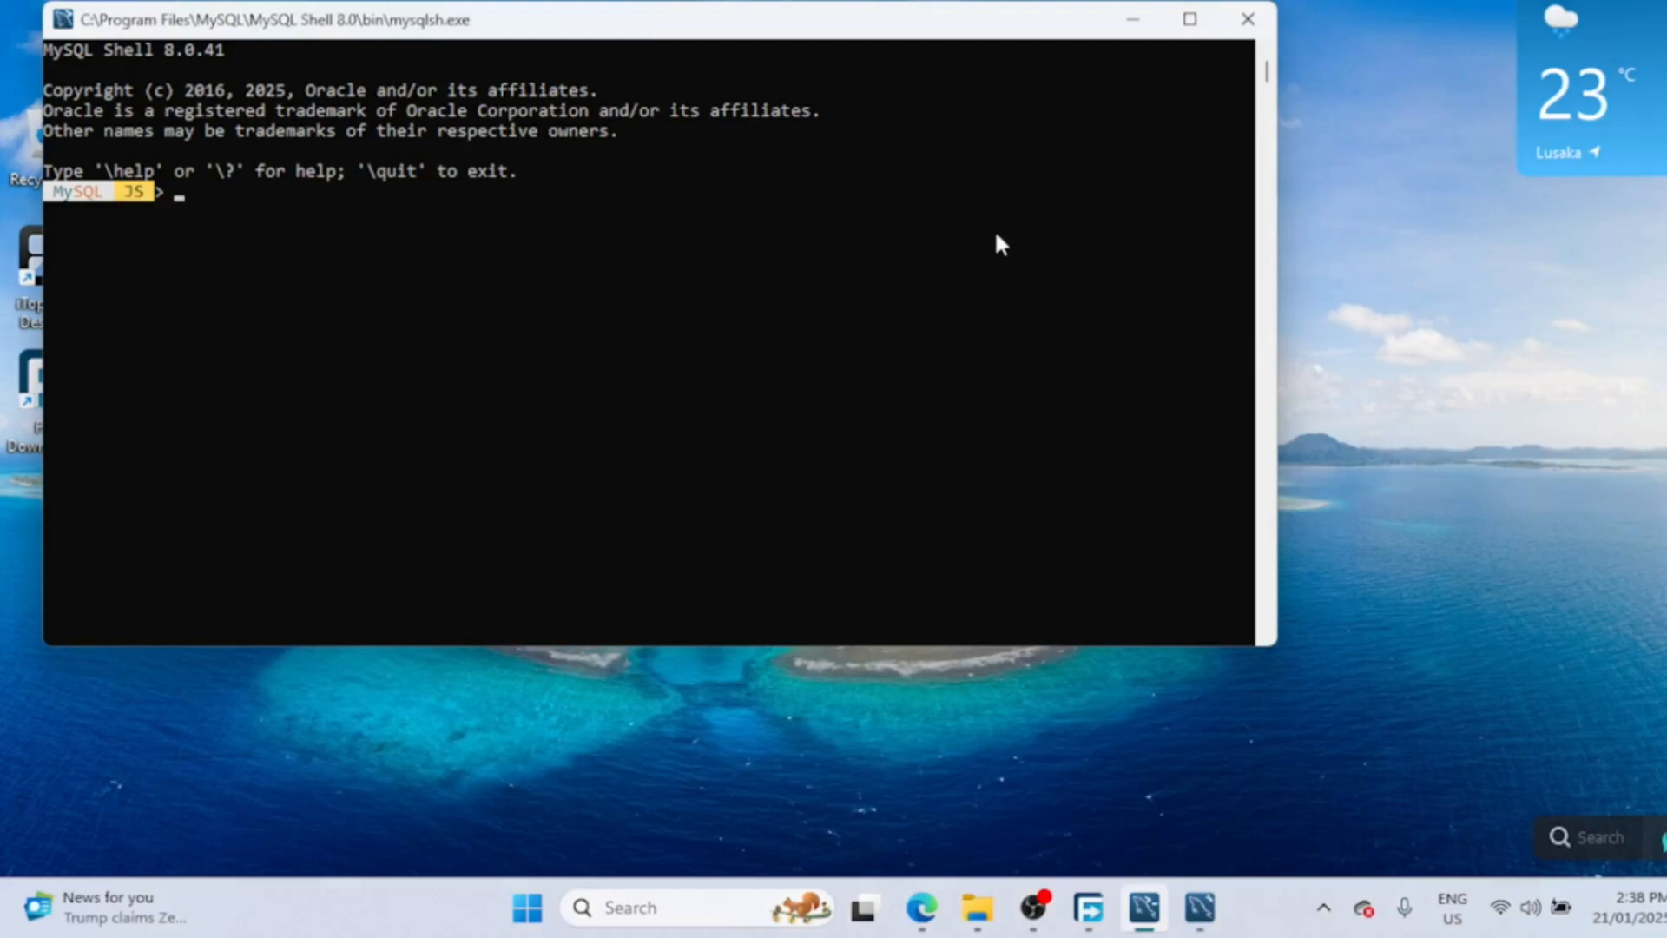
pyautogui.click(1133, 20)
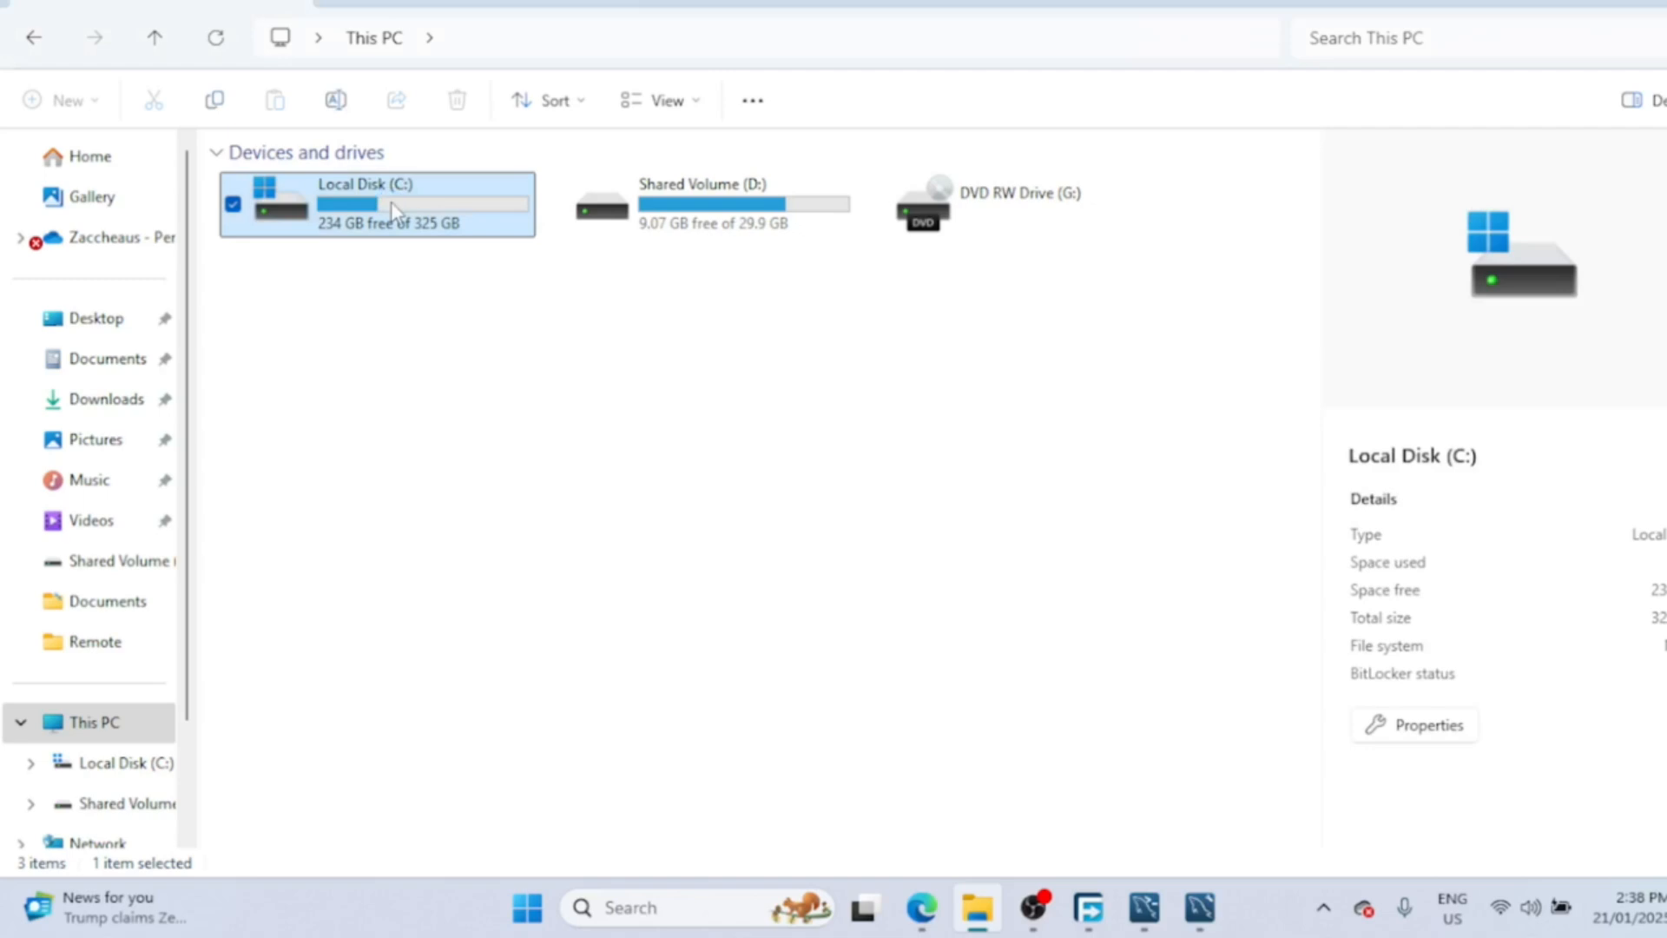
# - Open the C:\Program Files\MySQL\MySQL Server 8.0\bin folder in File Explorer
pyautogui.doubleClick(391, 202)
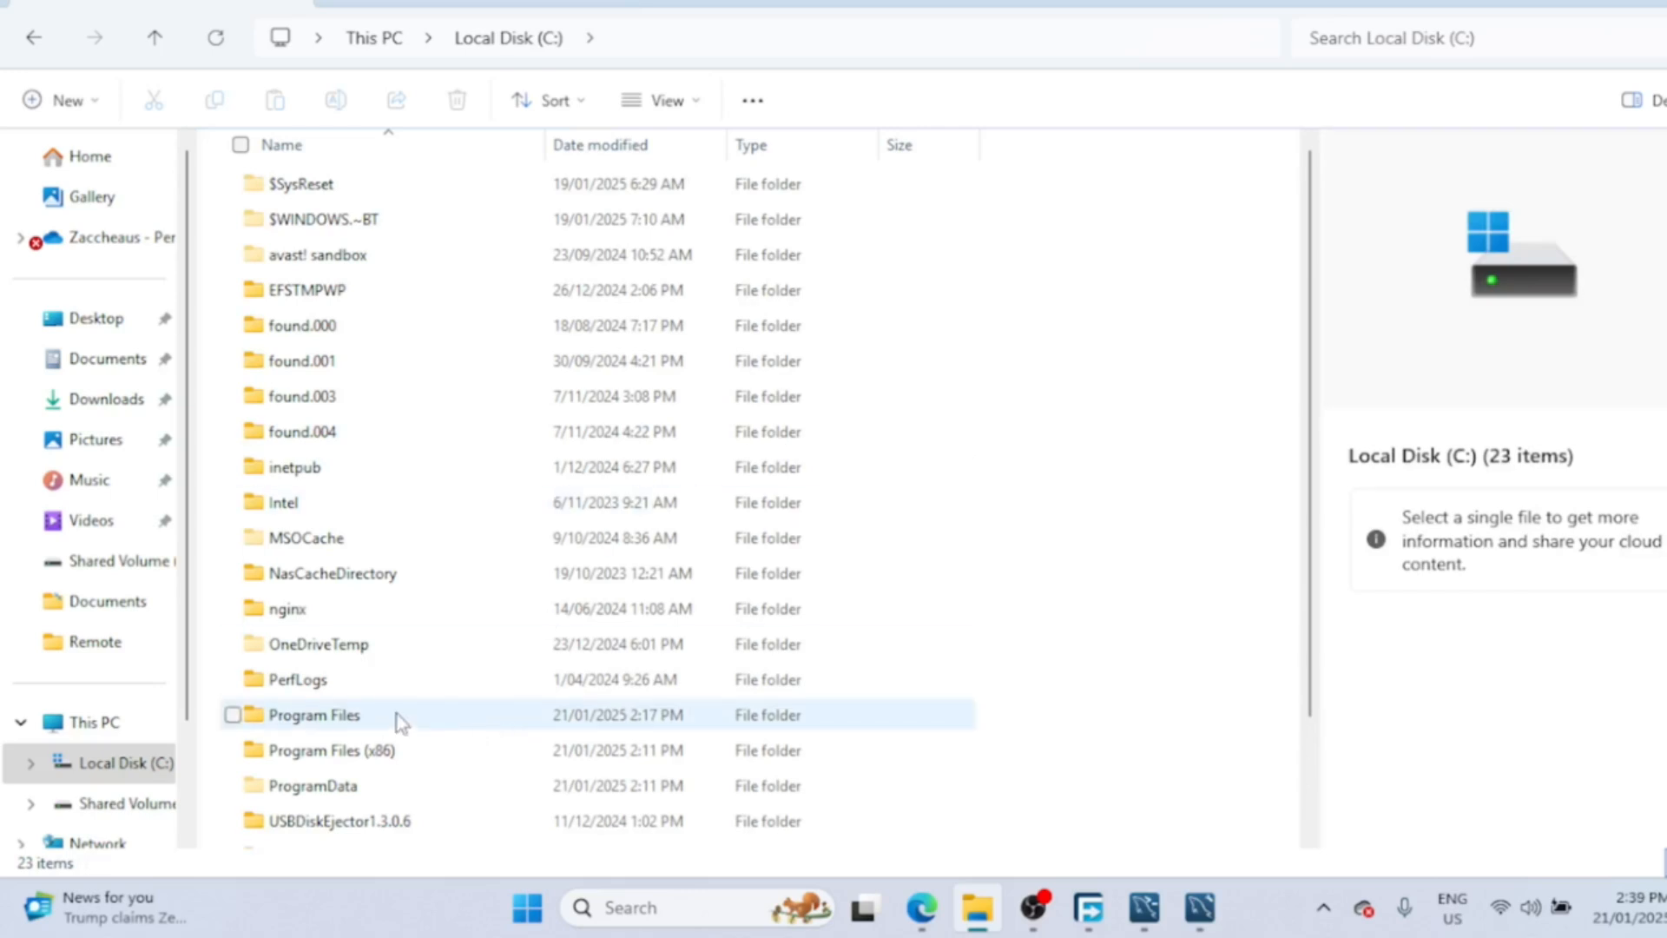
pyautogui.doubleClick(396, 714)
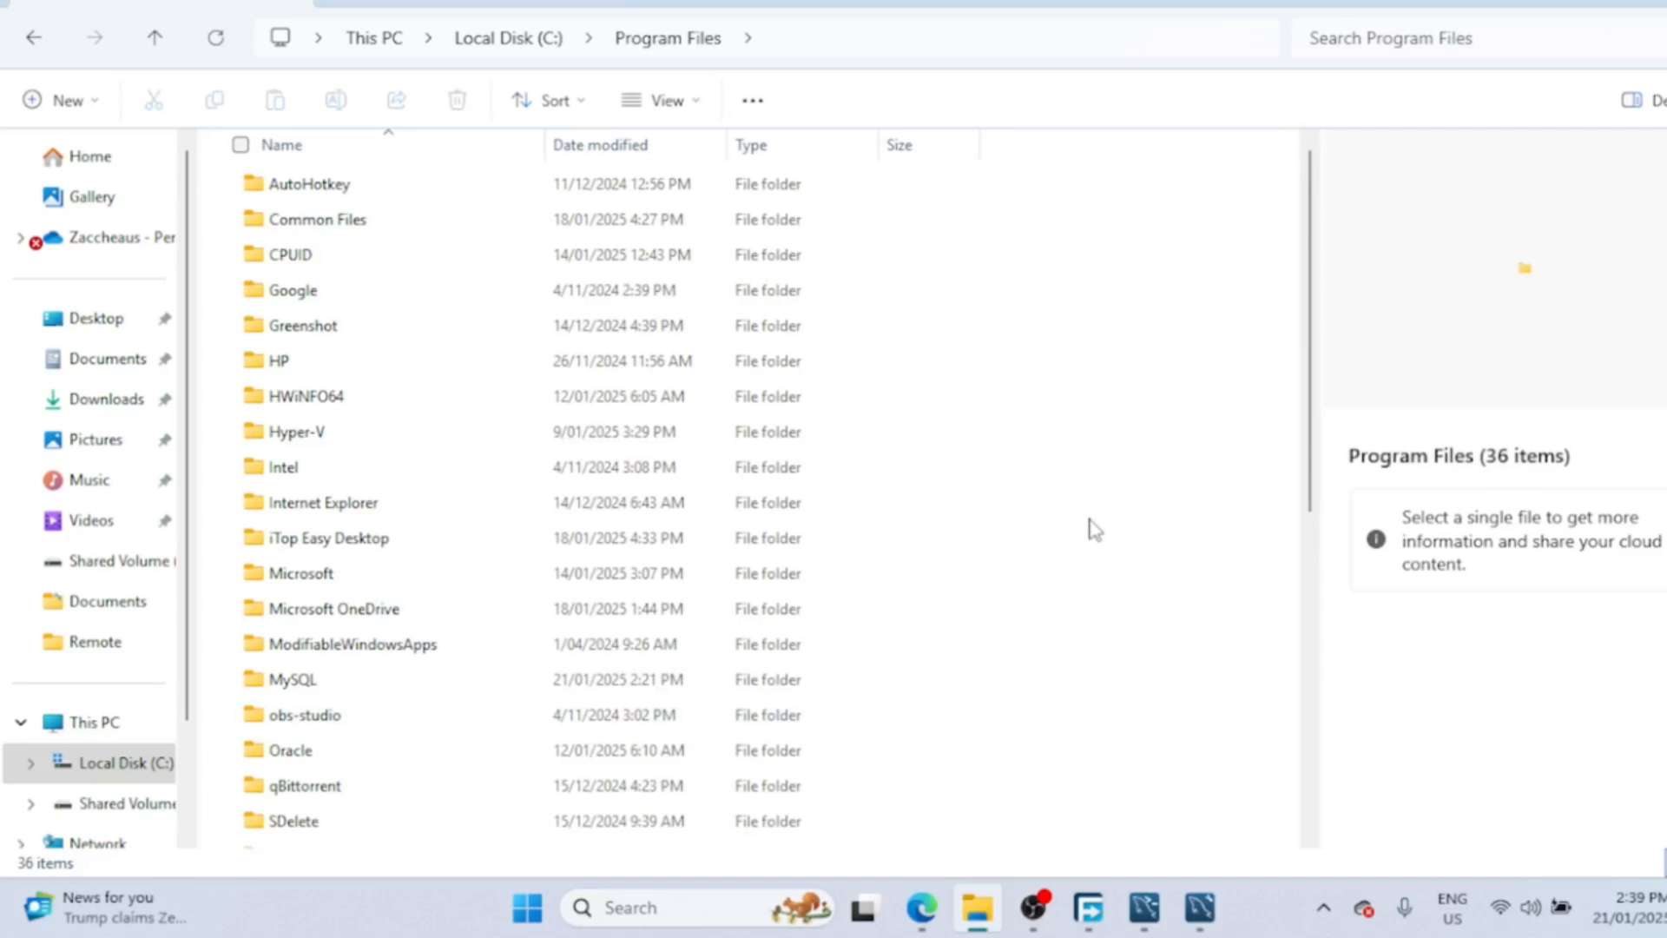
pyautogui.doubleClick(316, 684)
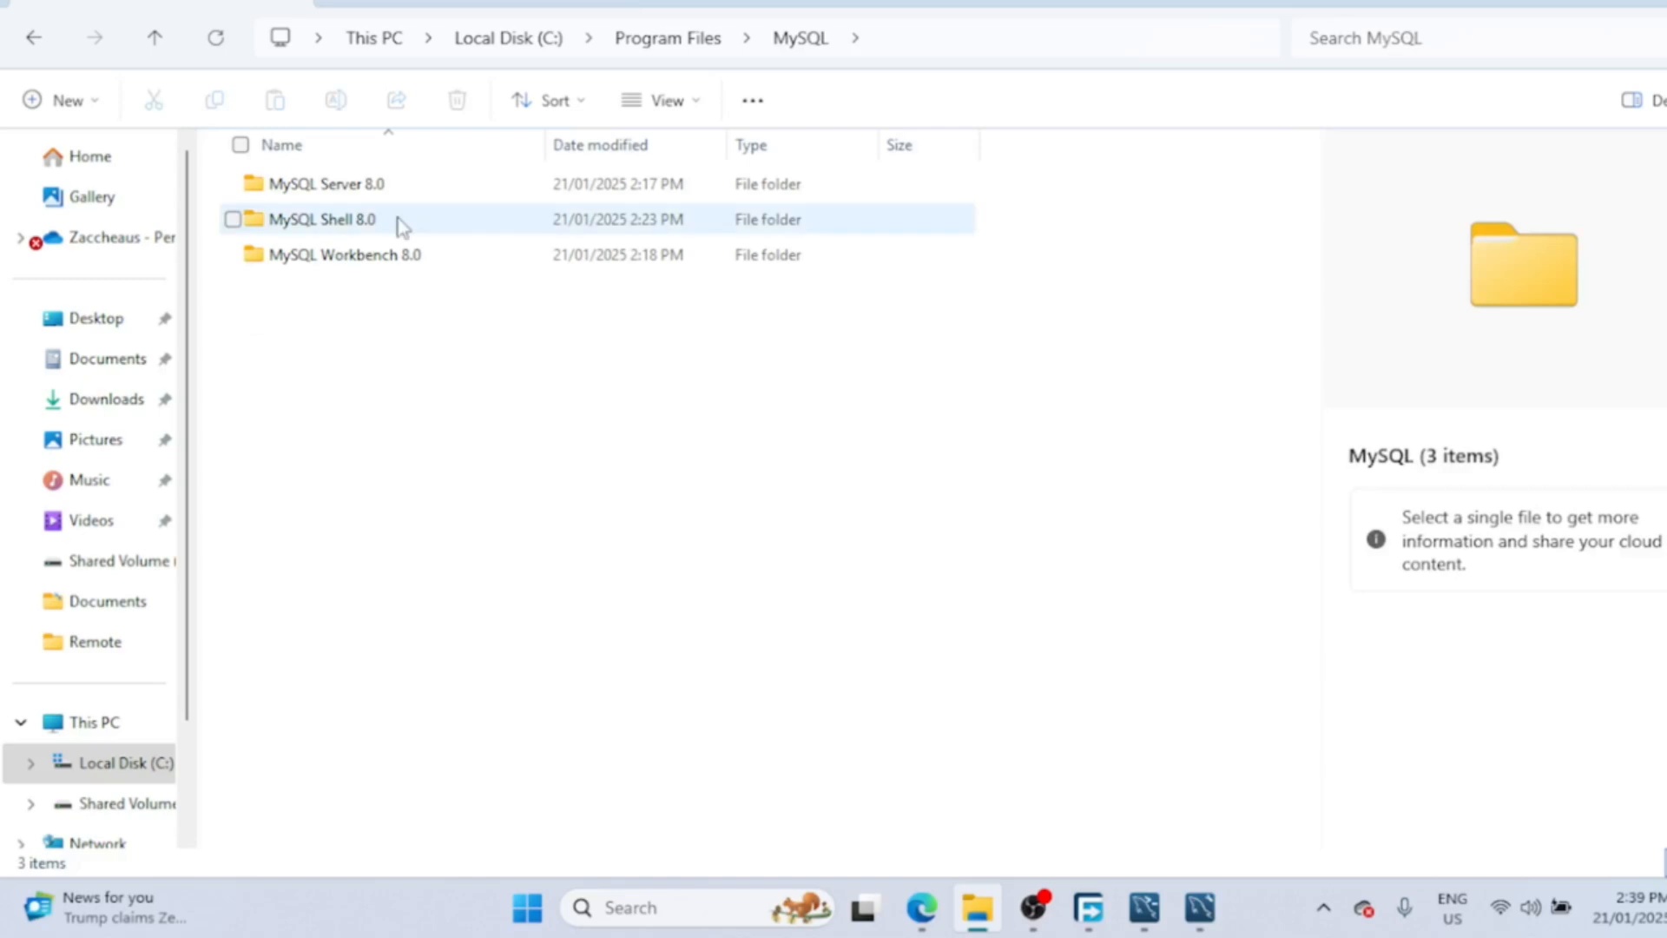
pyautogui.doubleClick(392, 194)
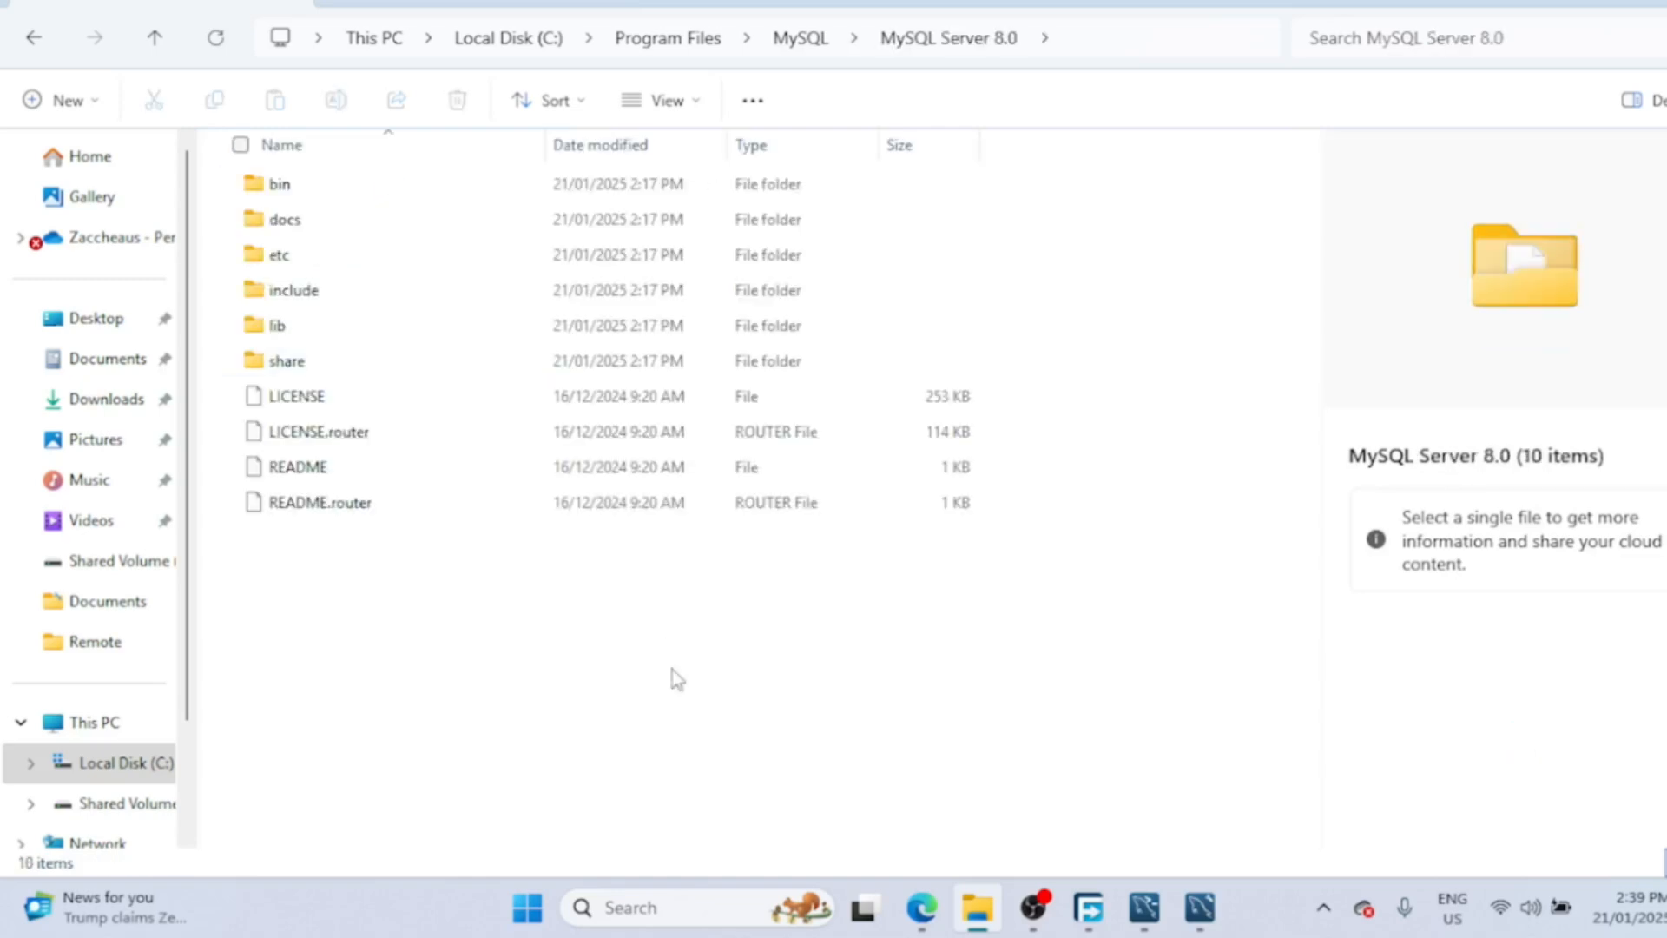
pyautogui.doubleClick(364, 193)
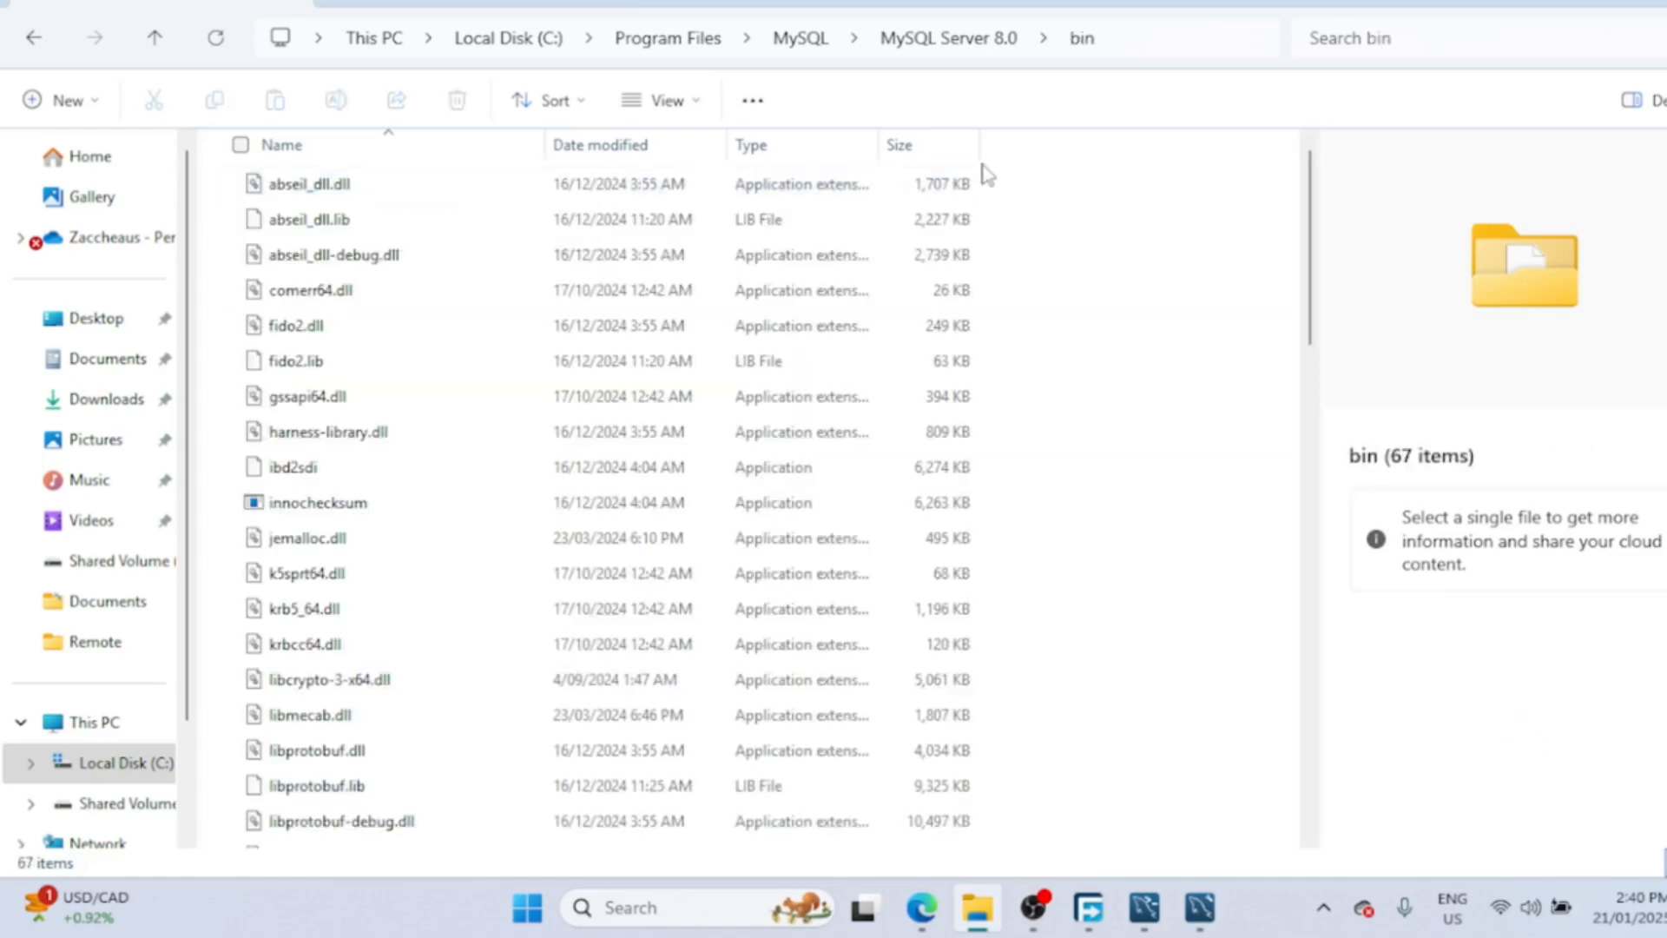
# - Copy the bin folder's full path from the address bar, then minimize Explorer
pyautogui.click(1171, 39)
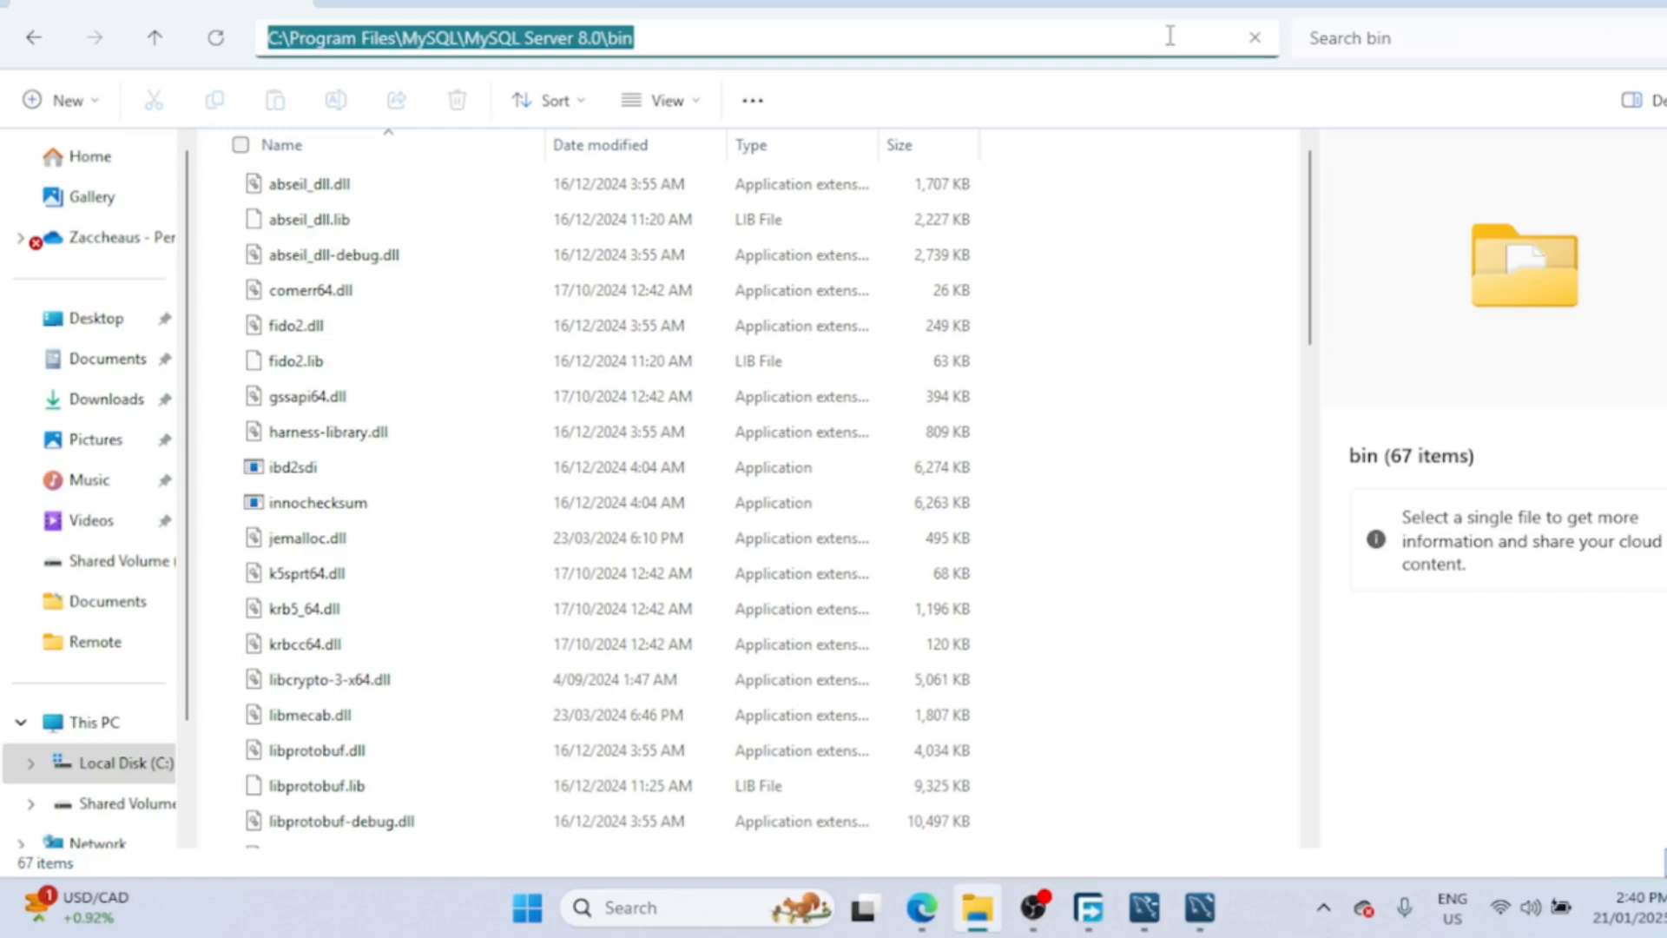
pyautogui.rightClick(569, 43)
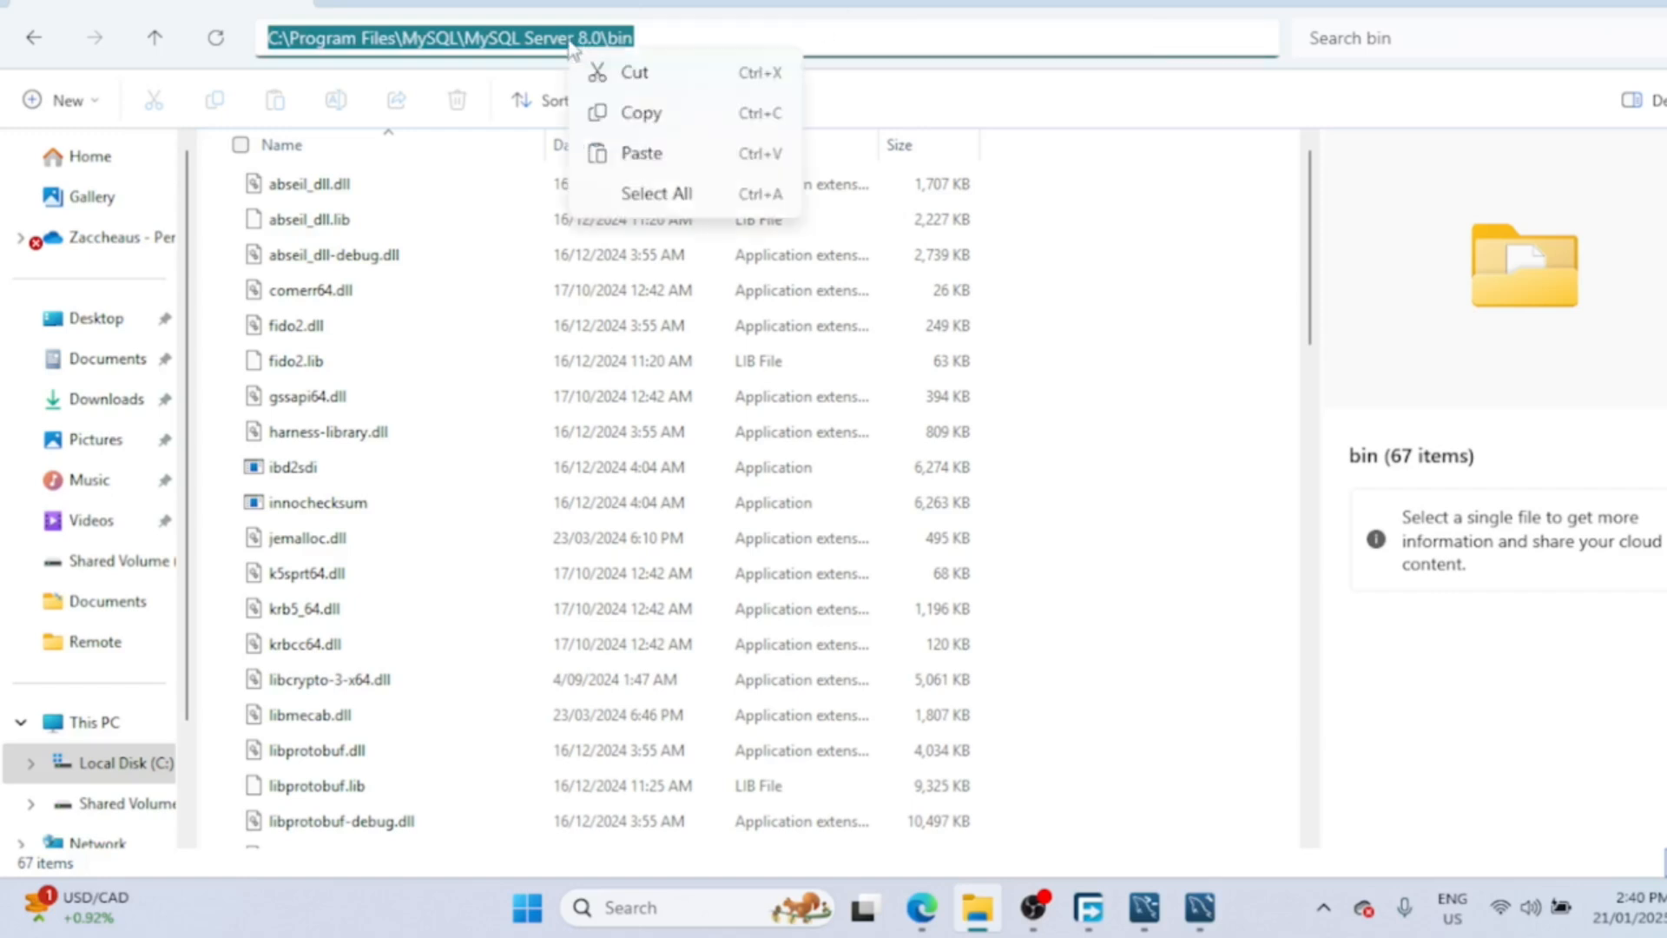
pyautogui.click(647, 116)
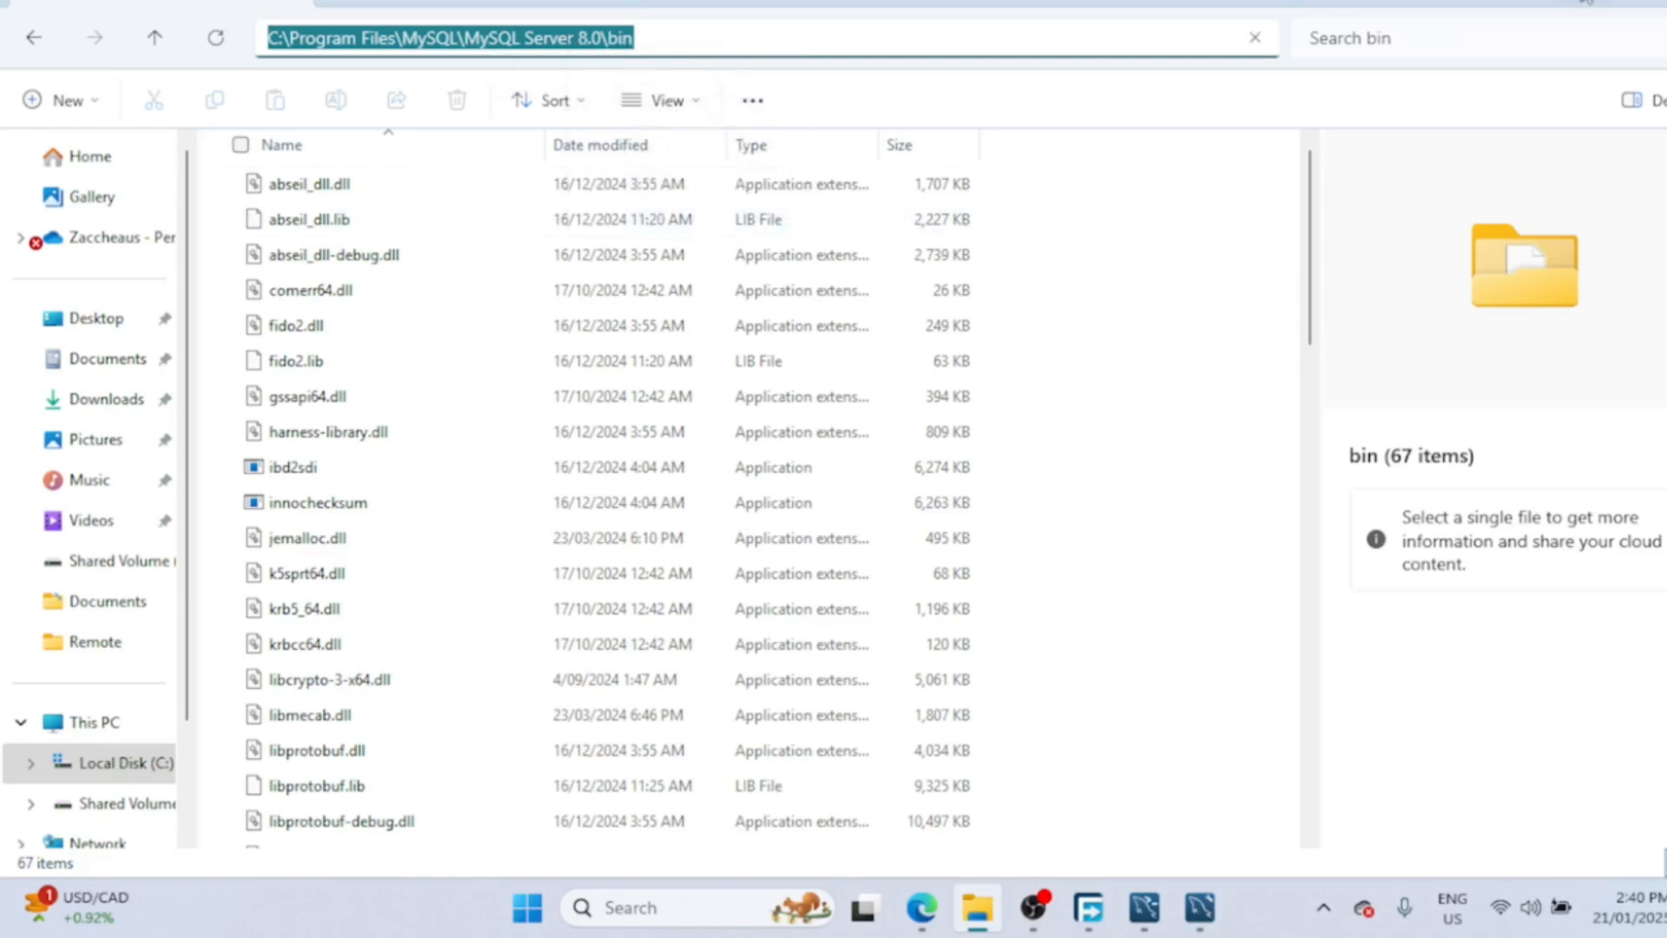
pyautogui.click(1584, 2)
# - Search for environment variables and open the user Path variable for editing
pyautogui.click(656, 904)
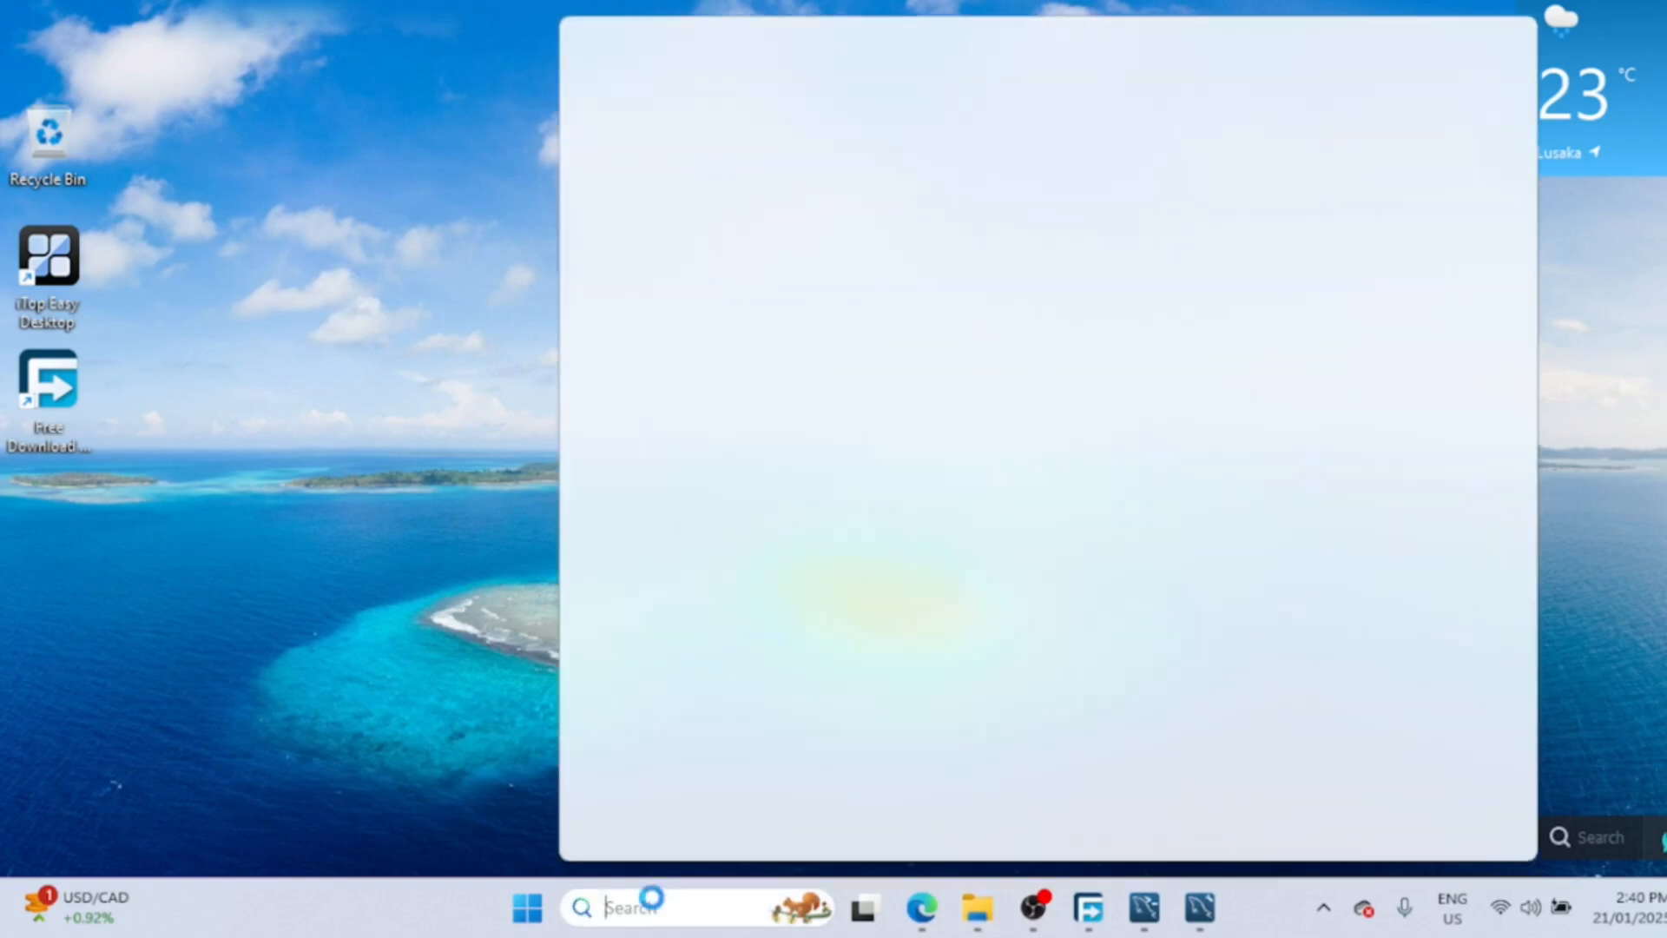
pyautogui.write('envir')
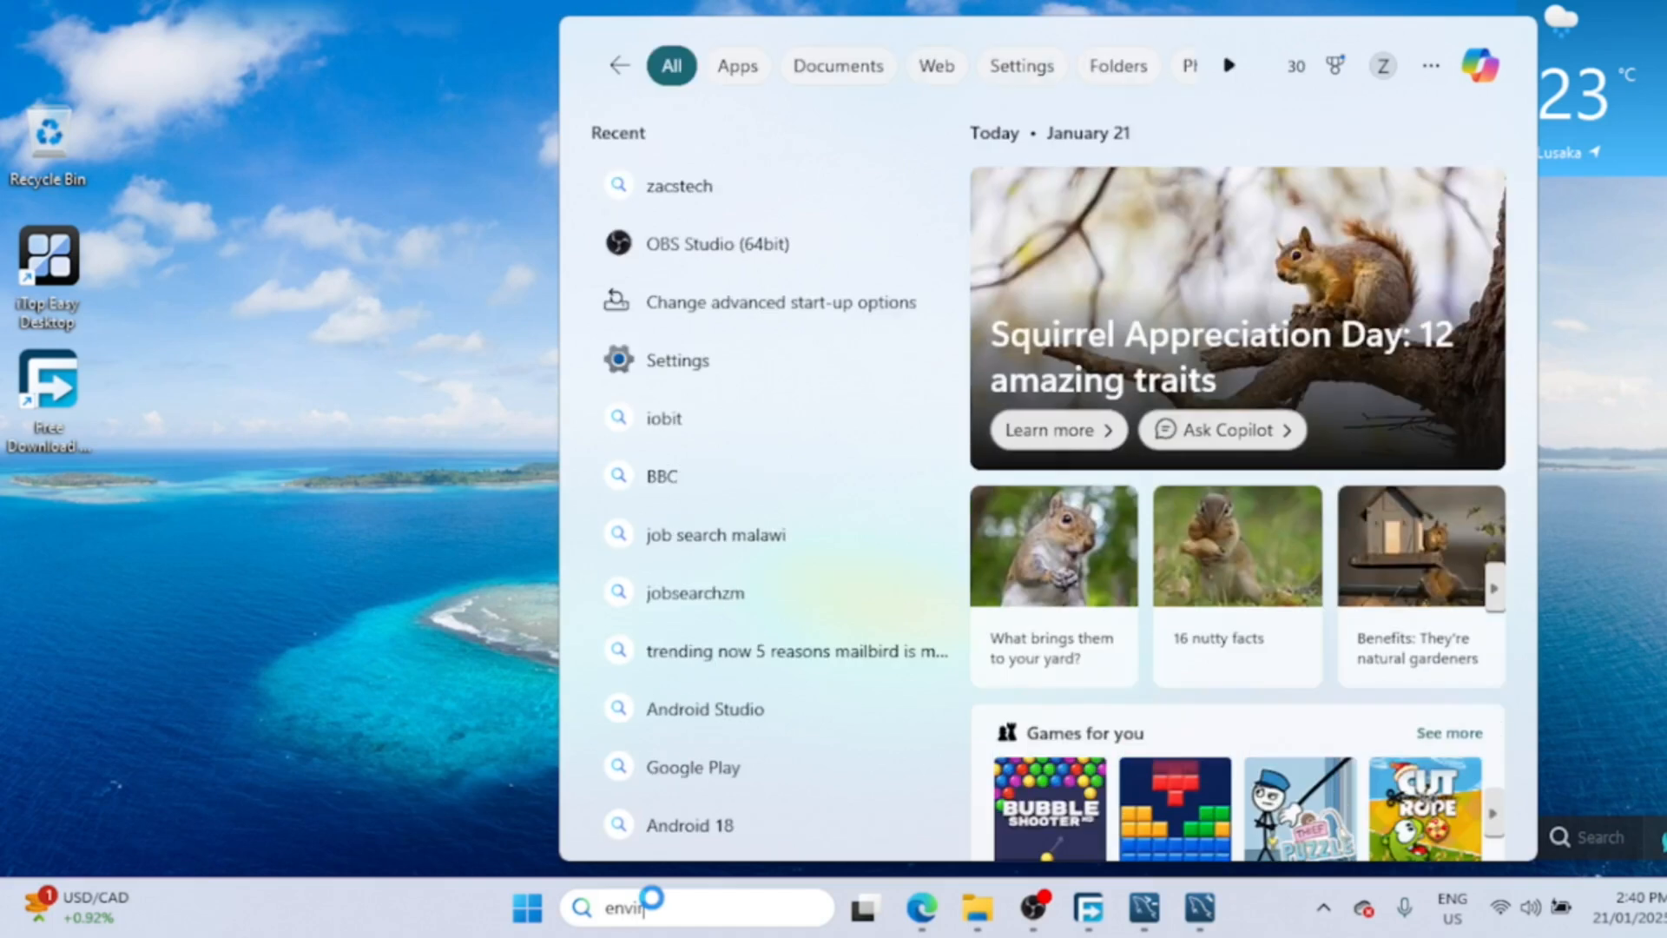
pyautogui.write('om')
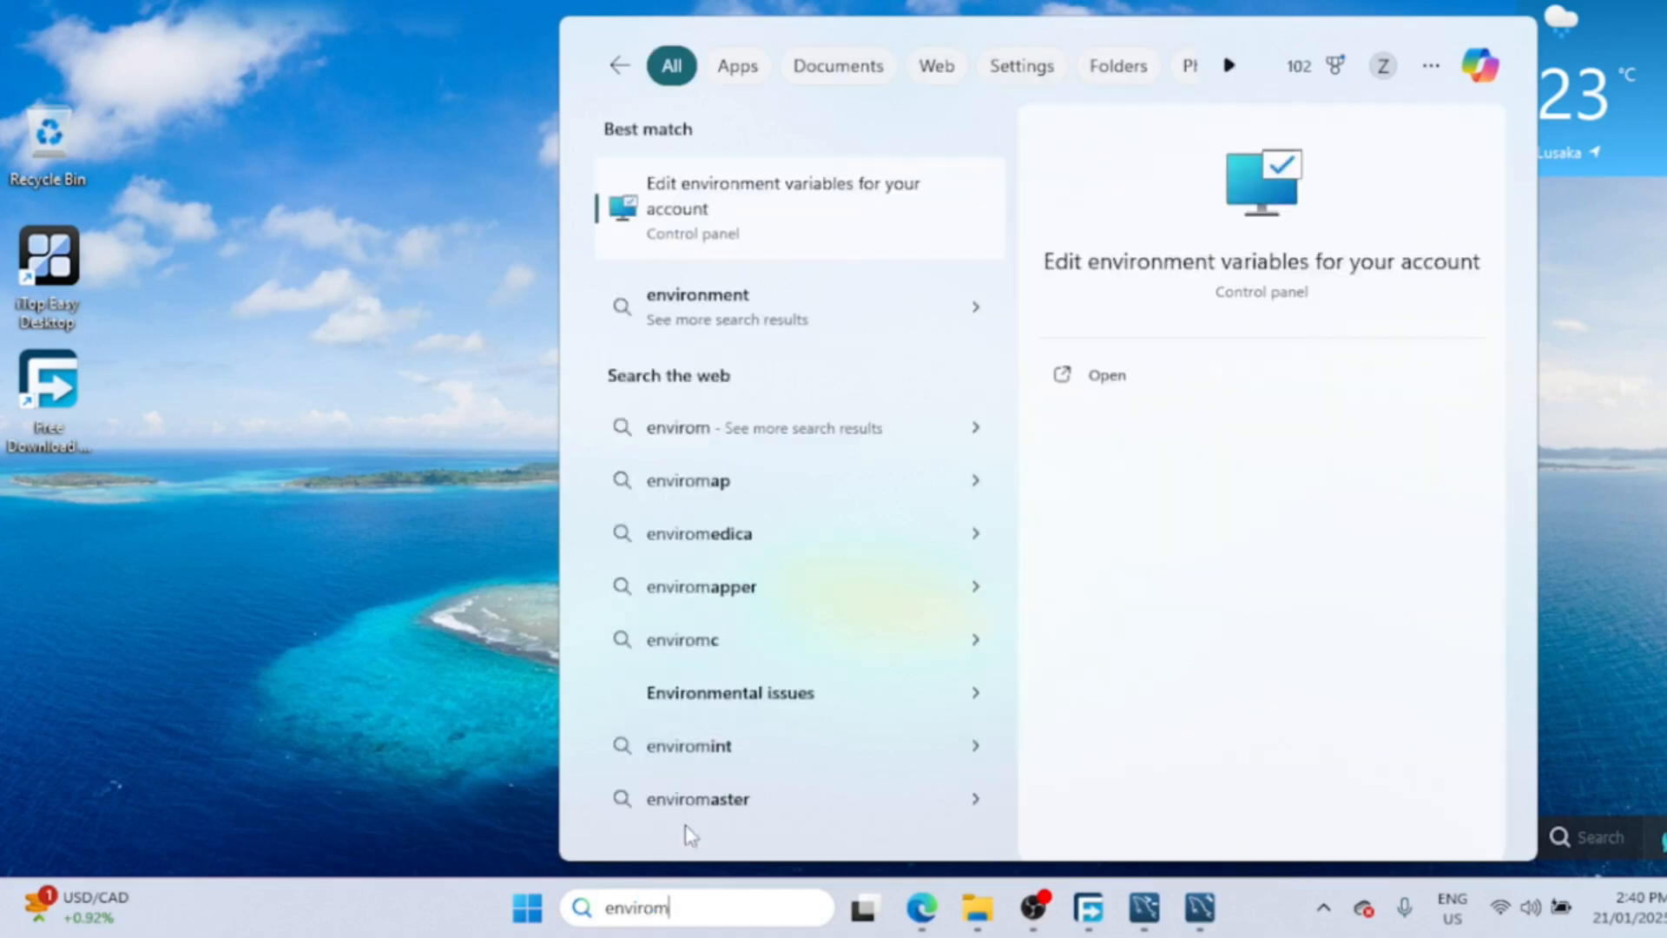
pyautogui.click(755, 185)
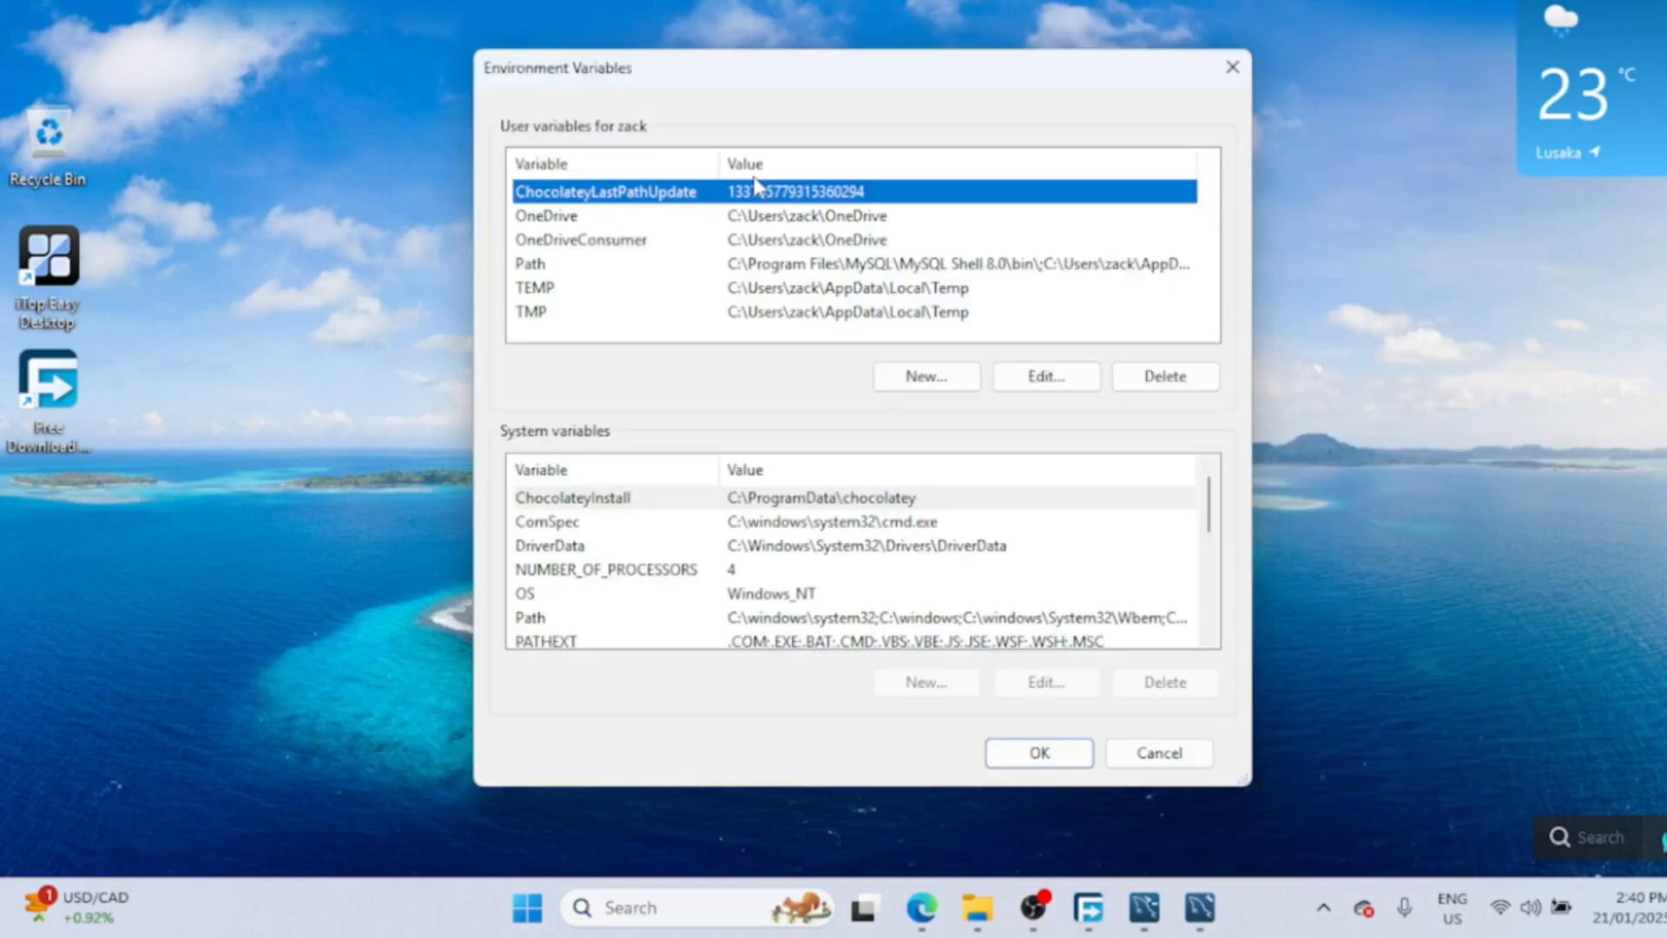
pyautogui.click(869, 273)
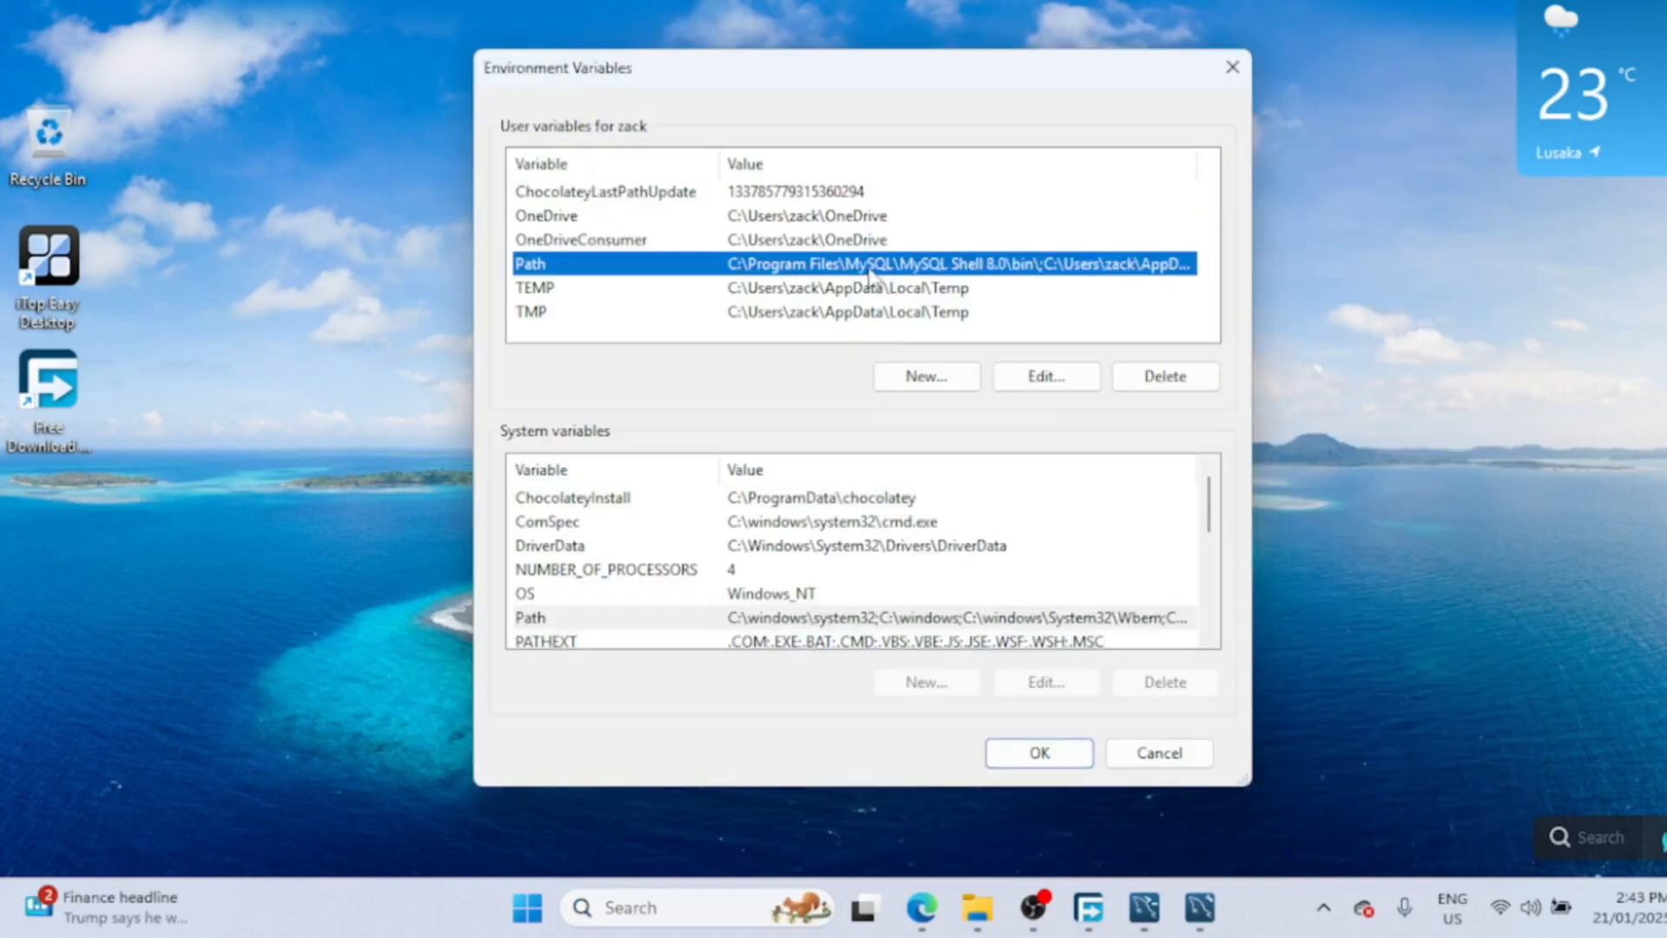
pyautogui.doubleClick(869, 274)
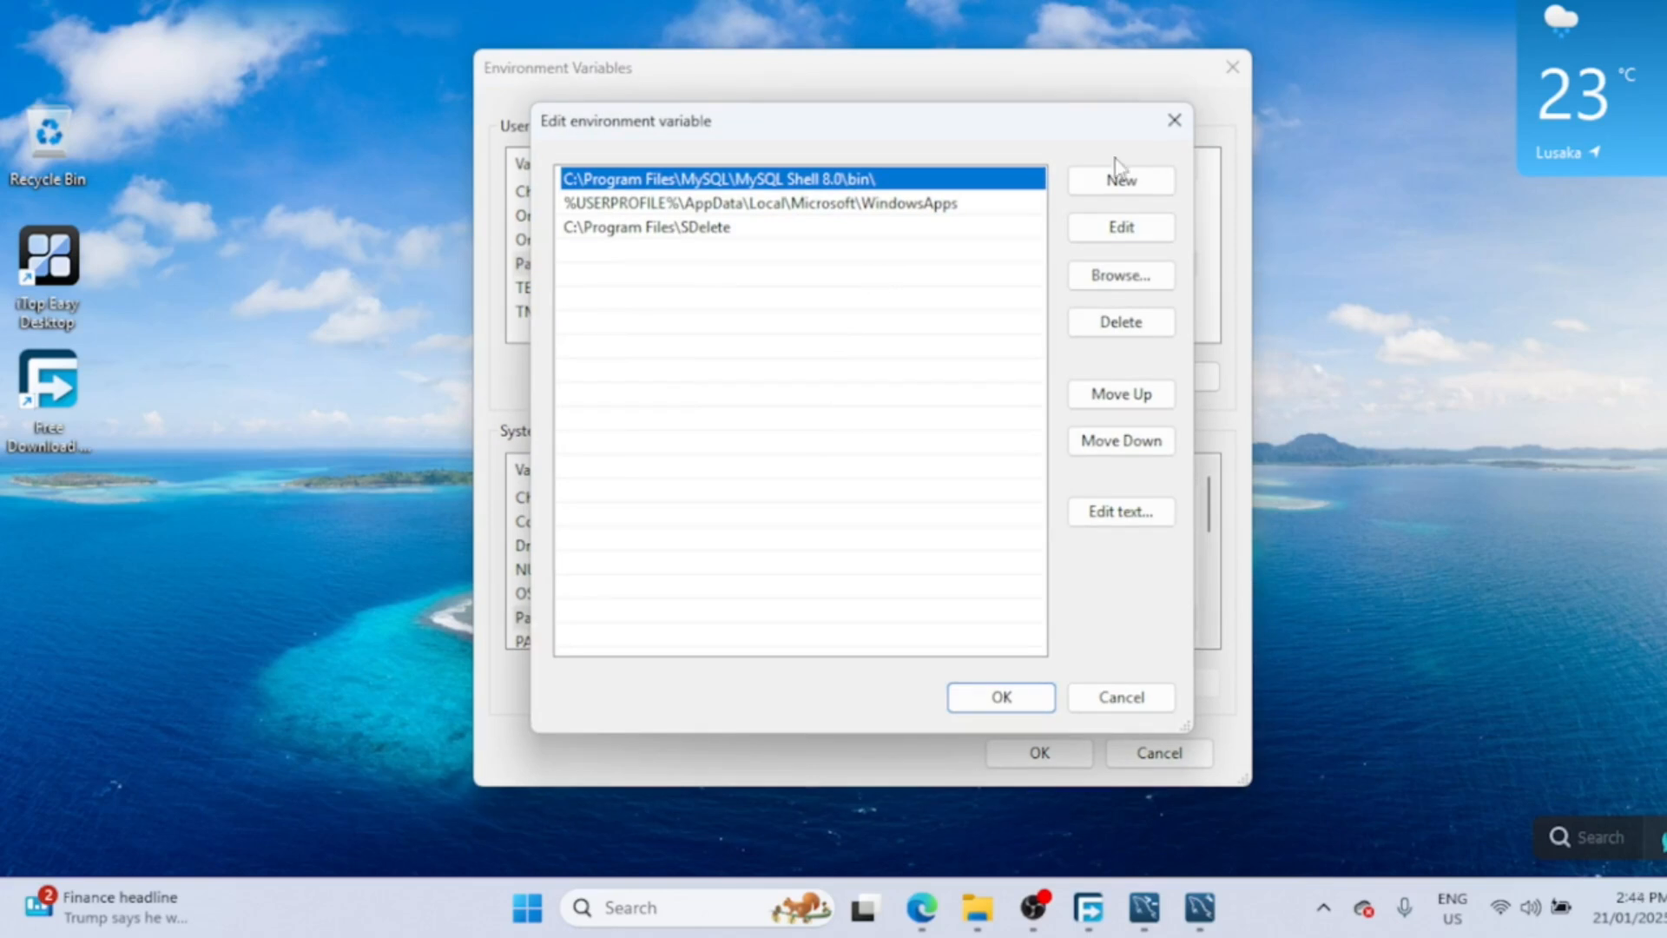
# - Paste C:\Program Files\MySQL\MySQL Server 8.0\bin as a new Path entry and save it
pyautogui.click(1121, 183)
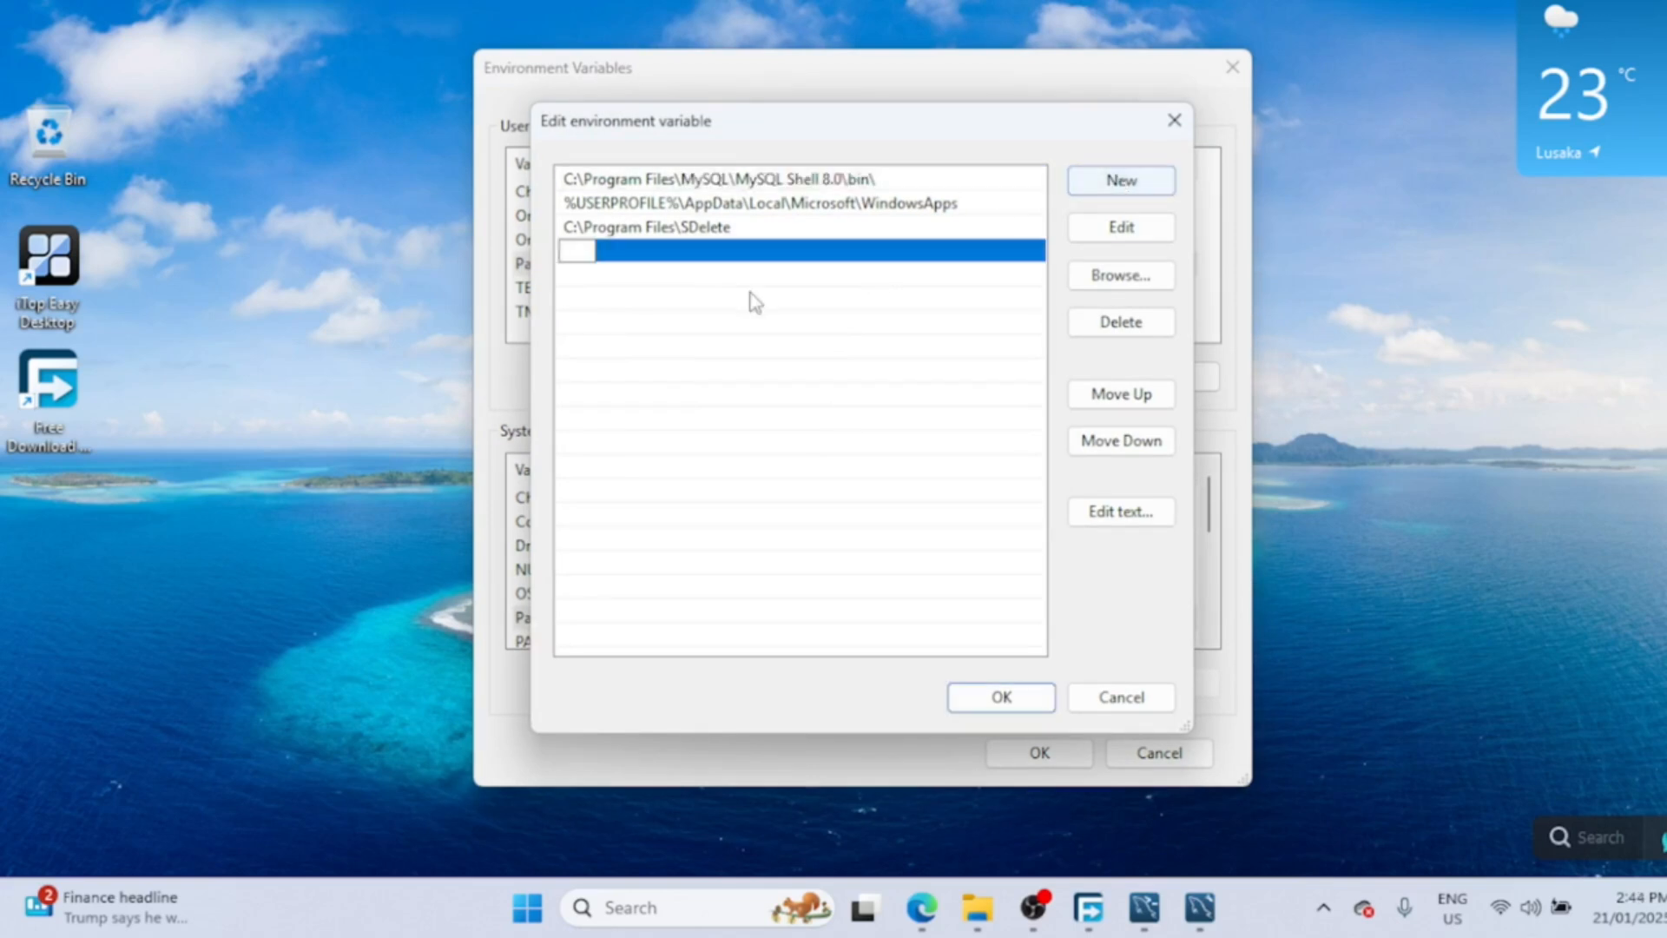
pyautogui.rightClick(584, 251)
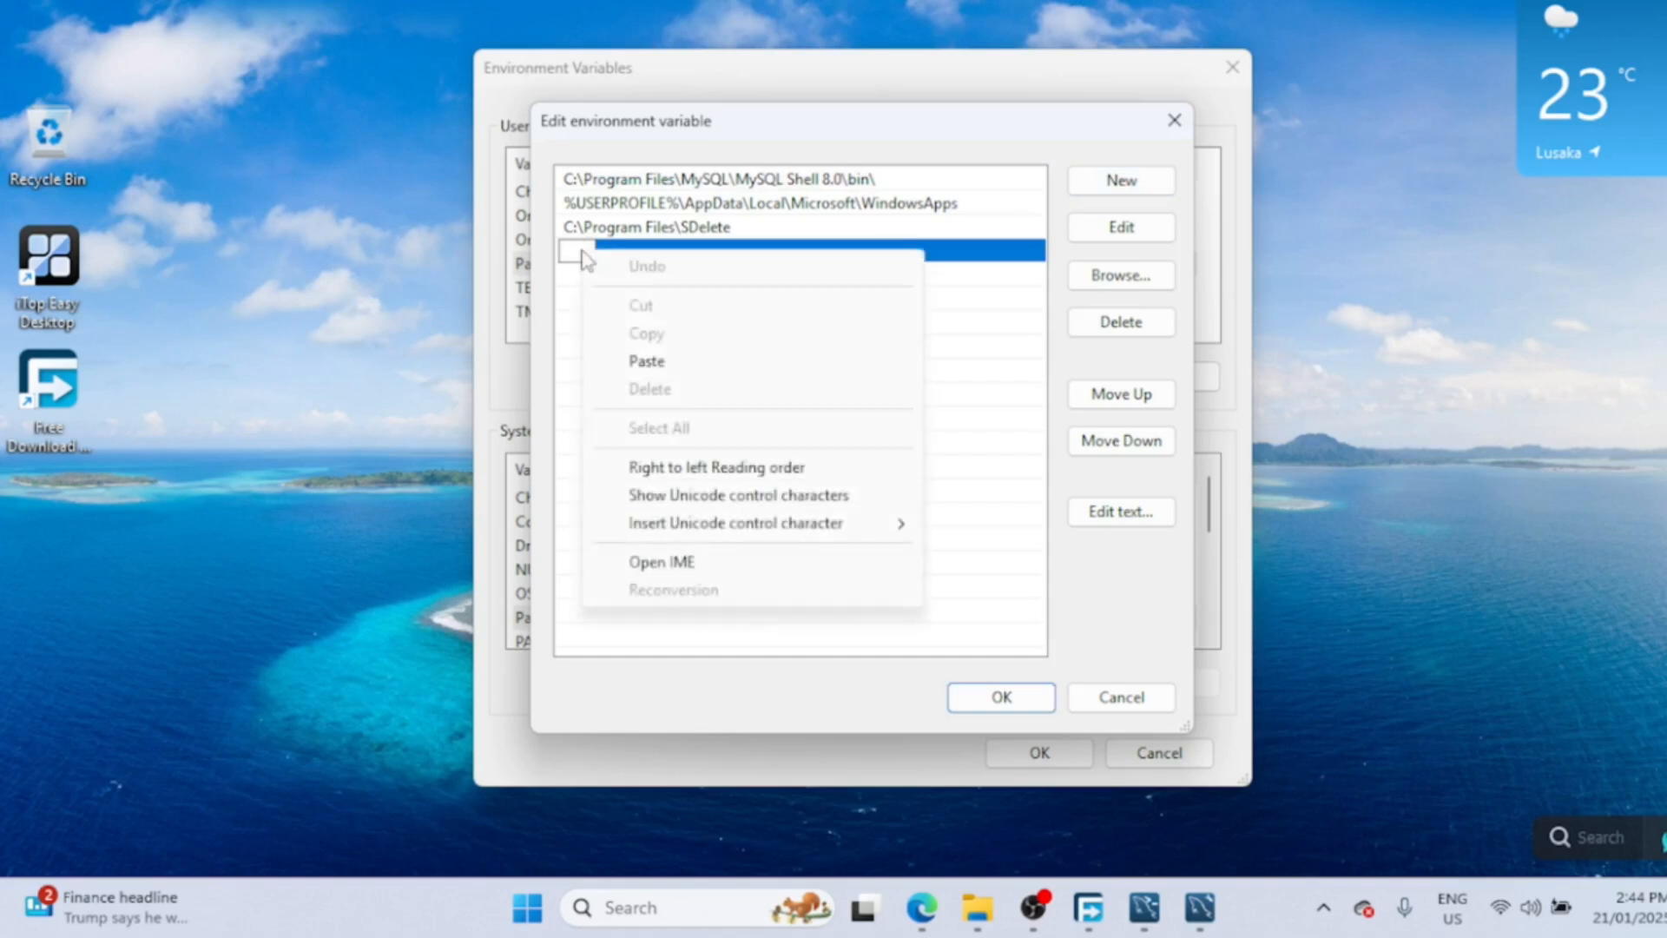
pyautogui.click(678, 368)
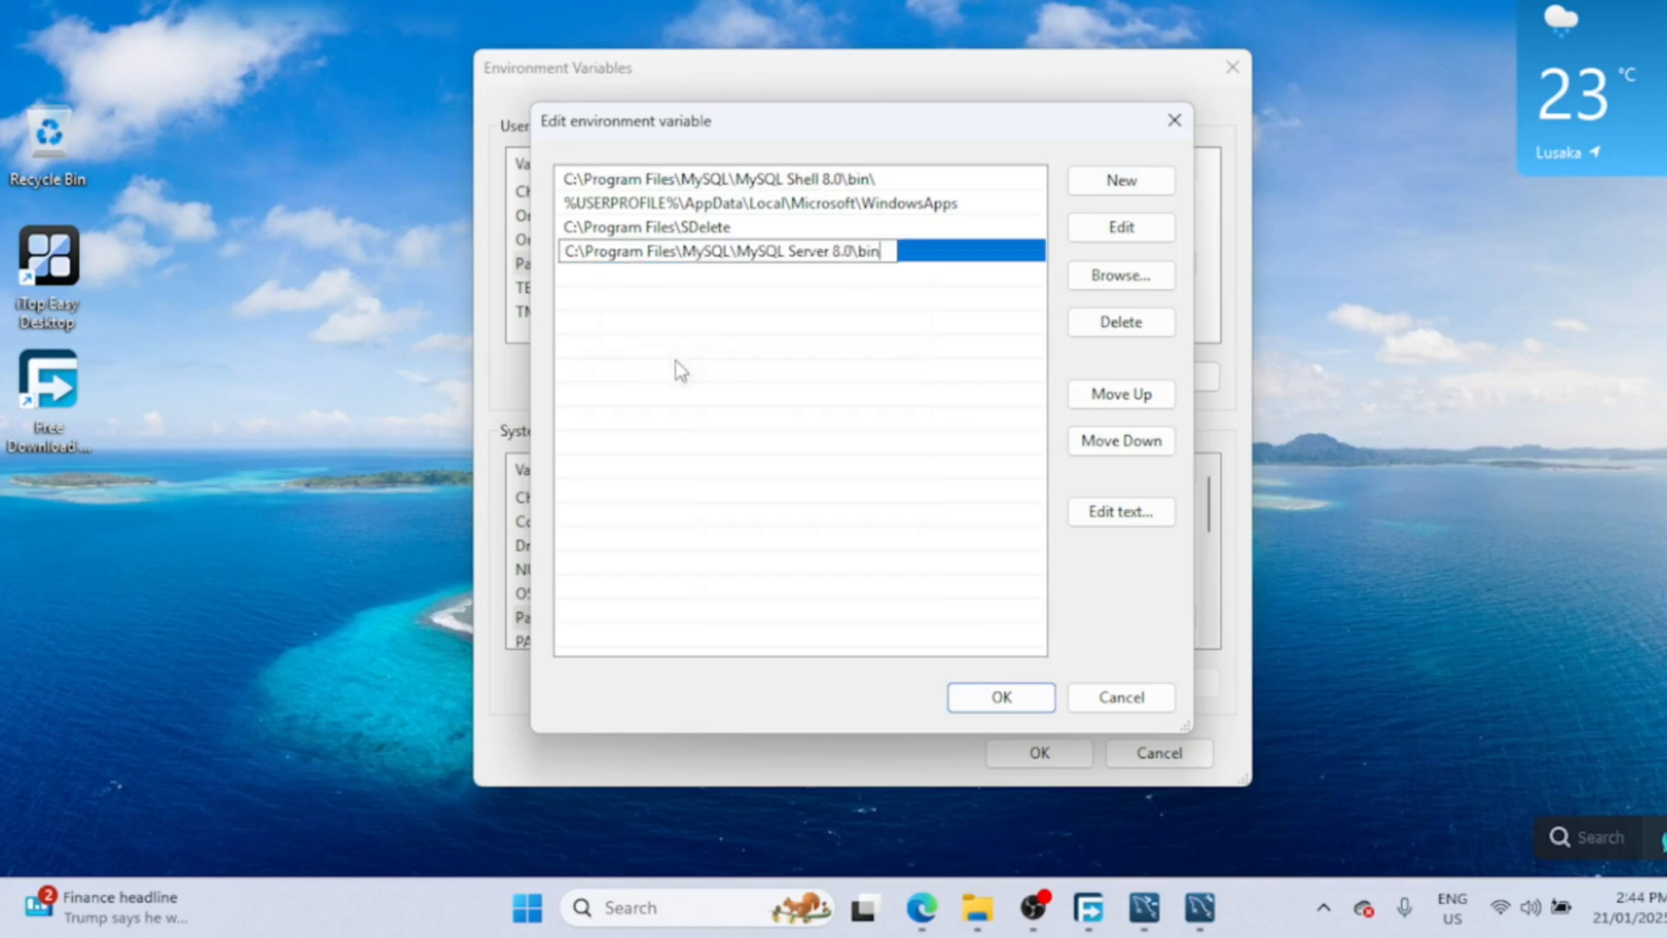
pyautogui.click(678, 368)
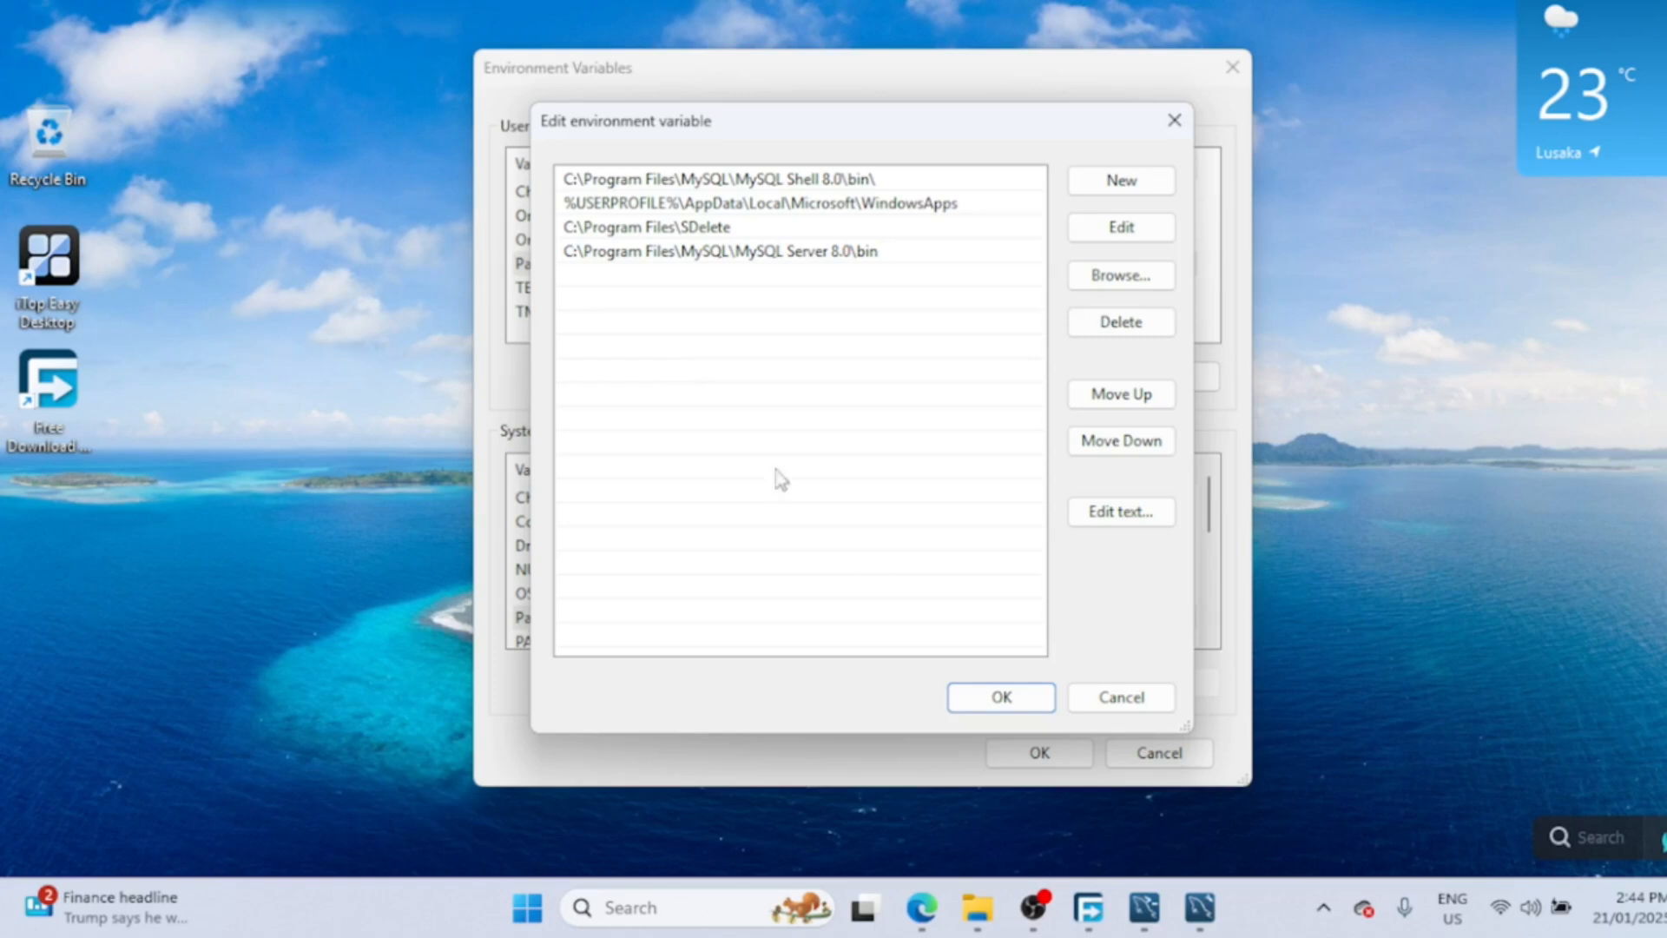
pyautogui.click(988, 709)
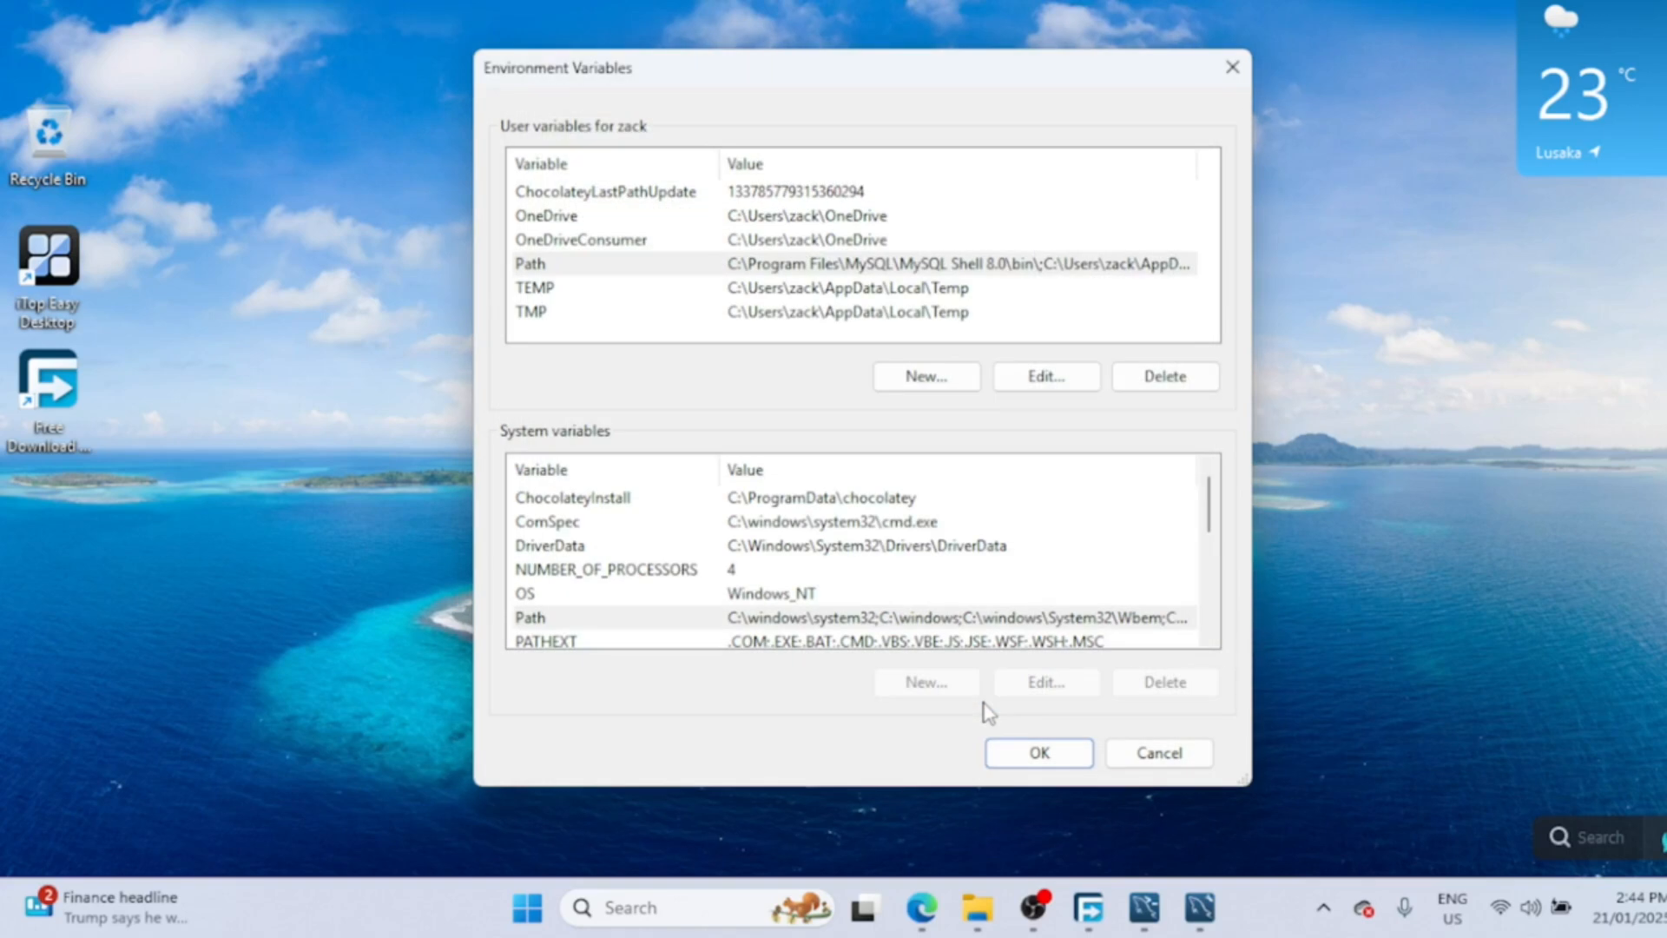
# - Apply the environment variables, open Command Prompt and check the version with mysql --version
pyautogui.click(1021, 759)
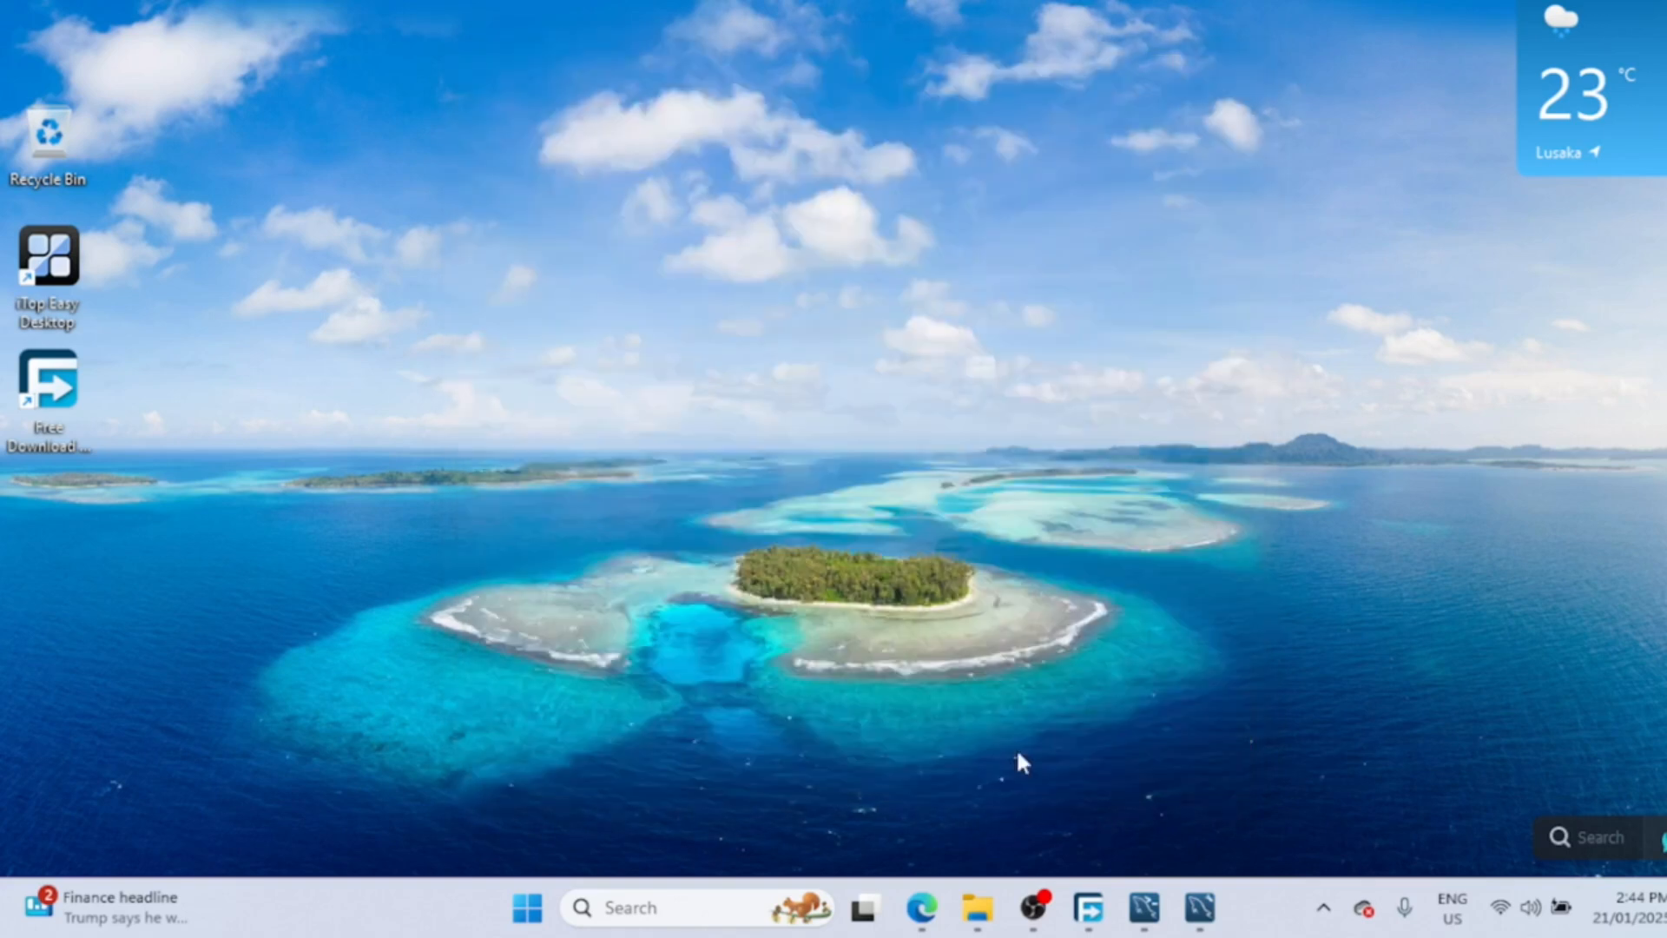
pyautogui.click(611, 909)
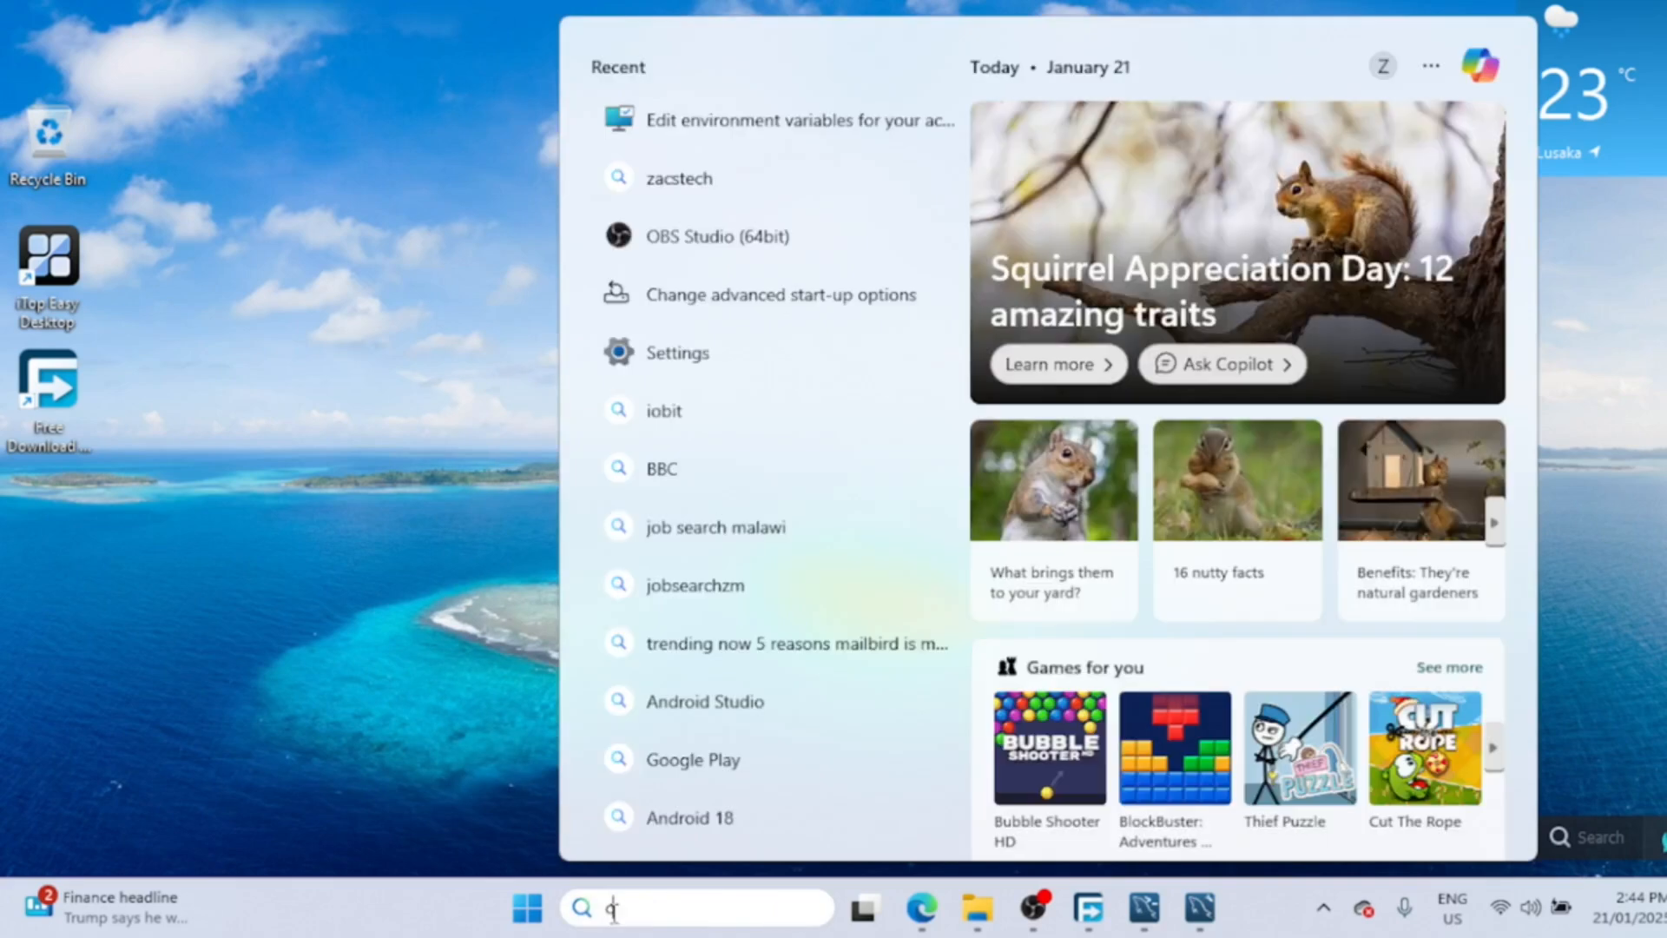
pyautogui.write('cmd')
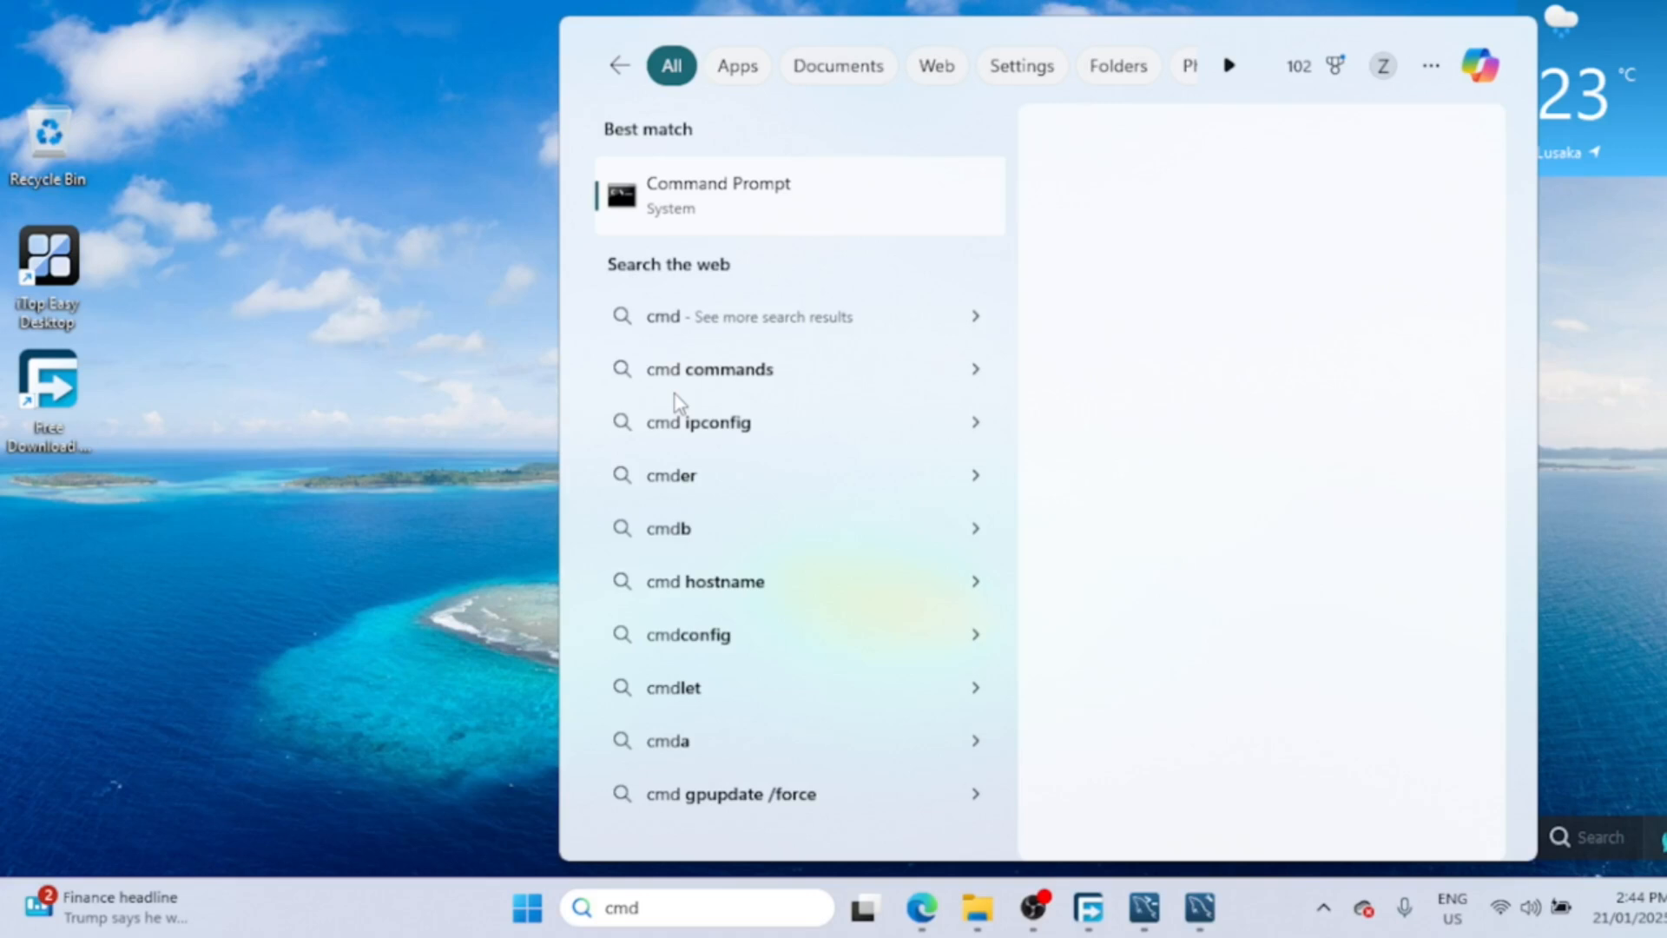
pyautogui.click(788, 207)
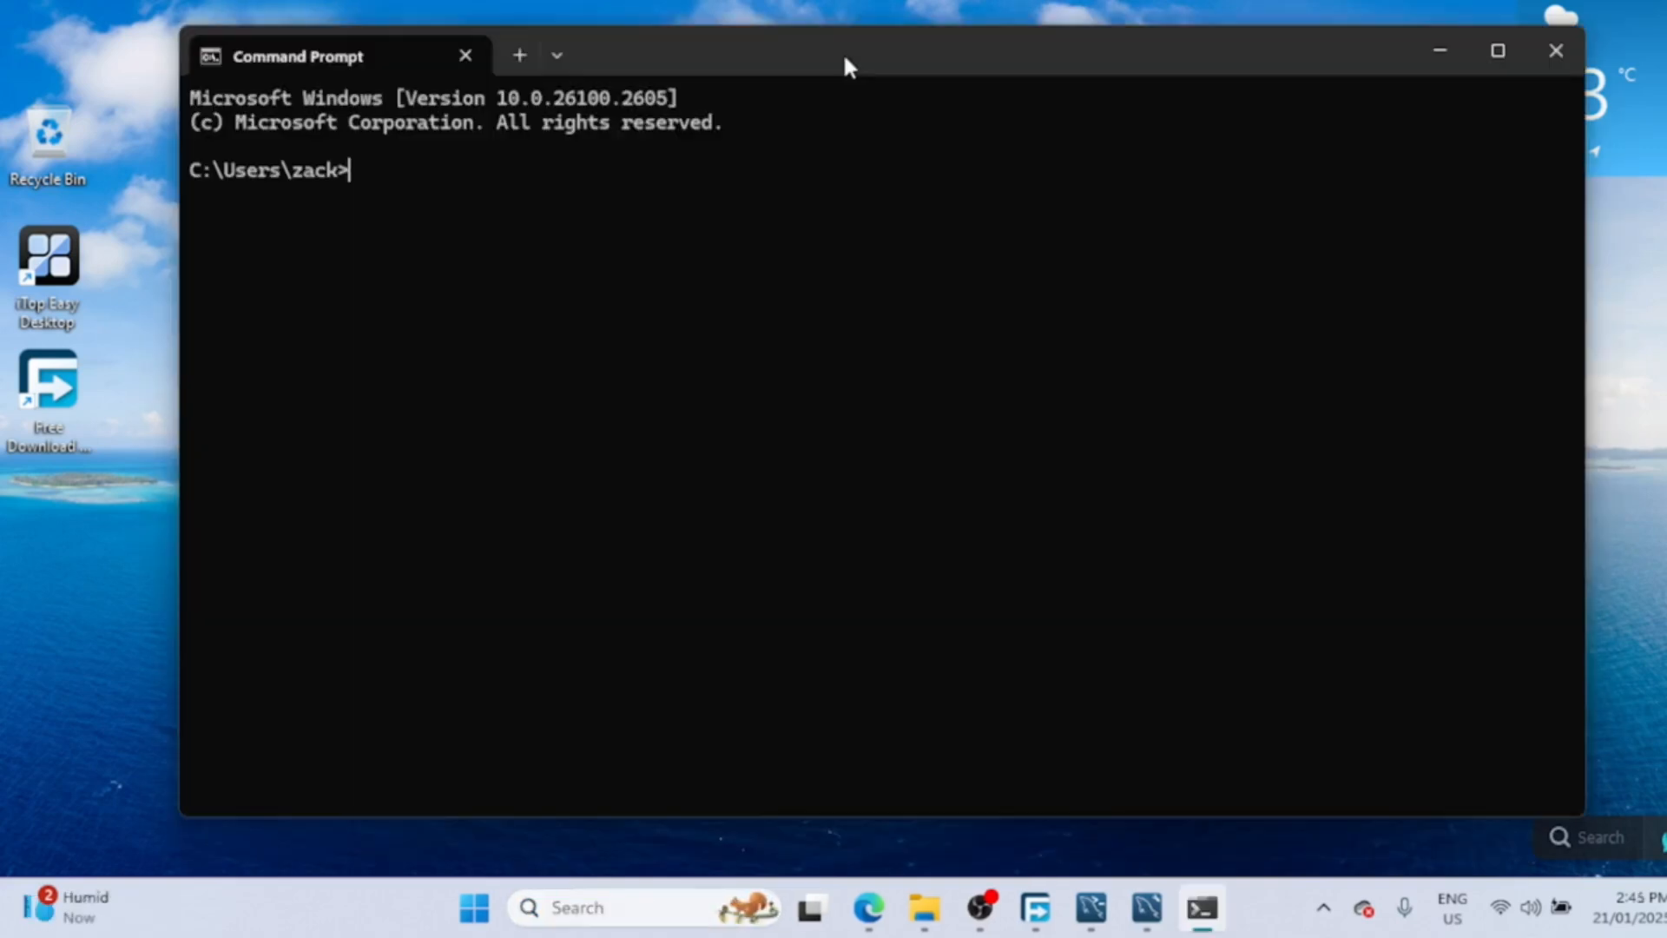
pyautogui.write('mysql --versi')
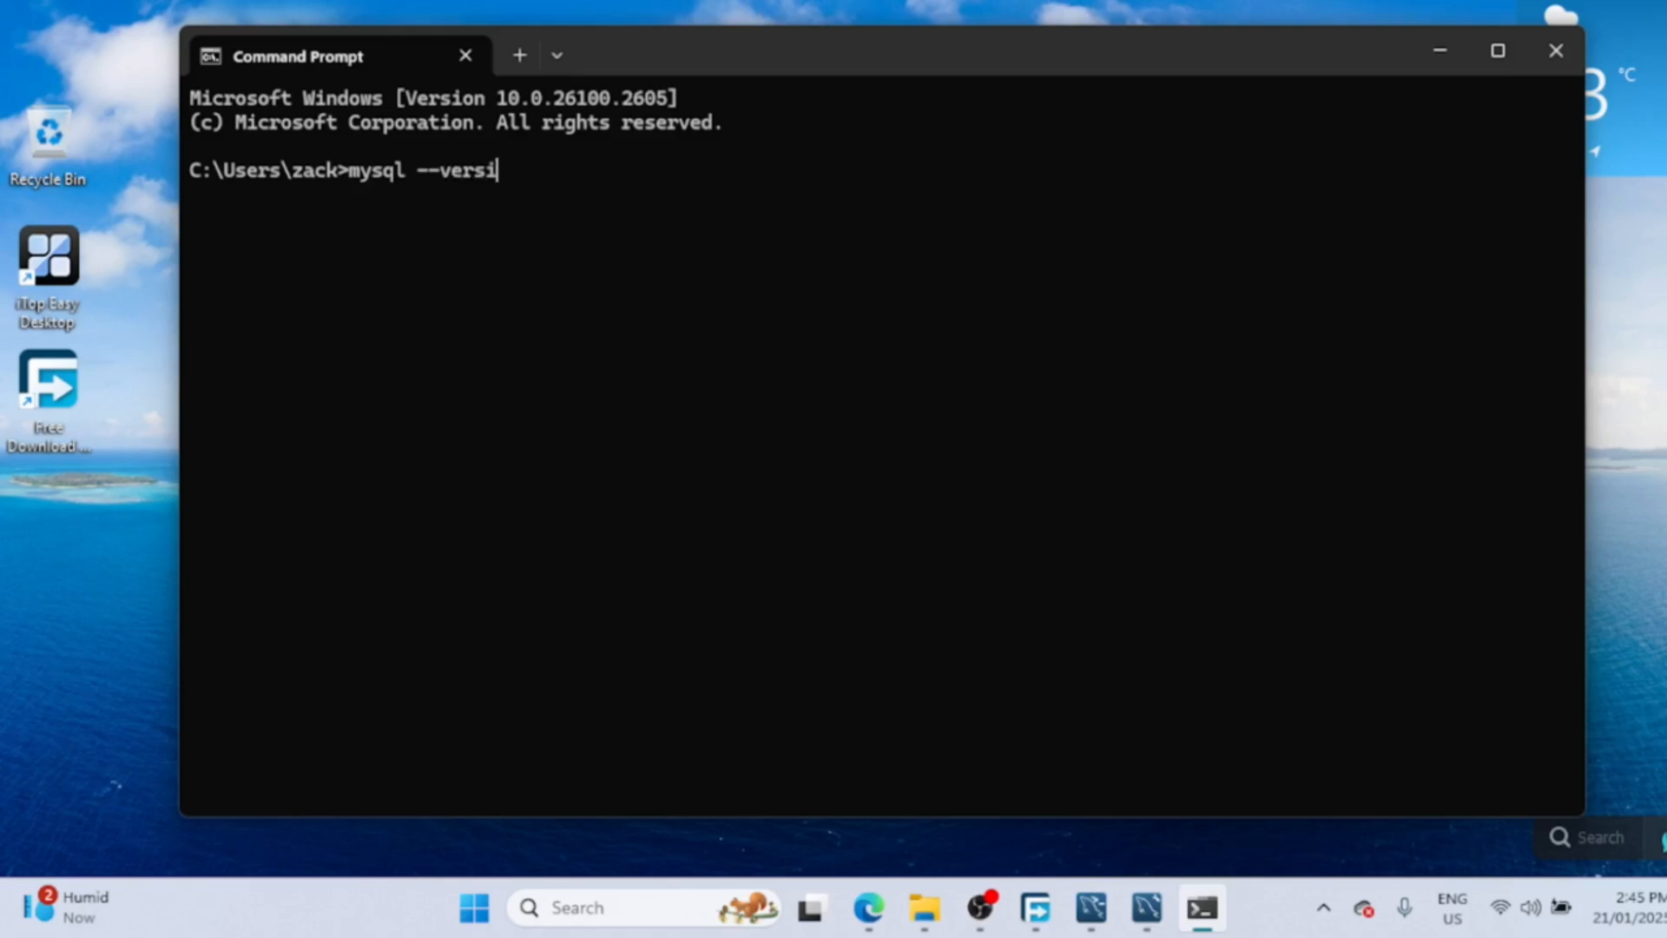
pyautogui.write('on')
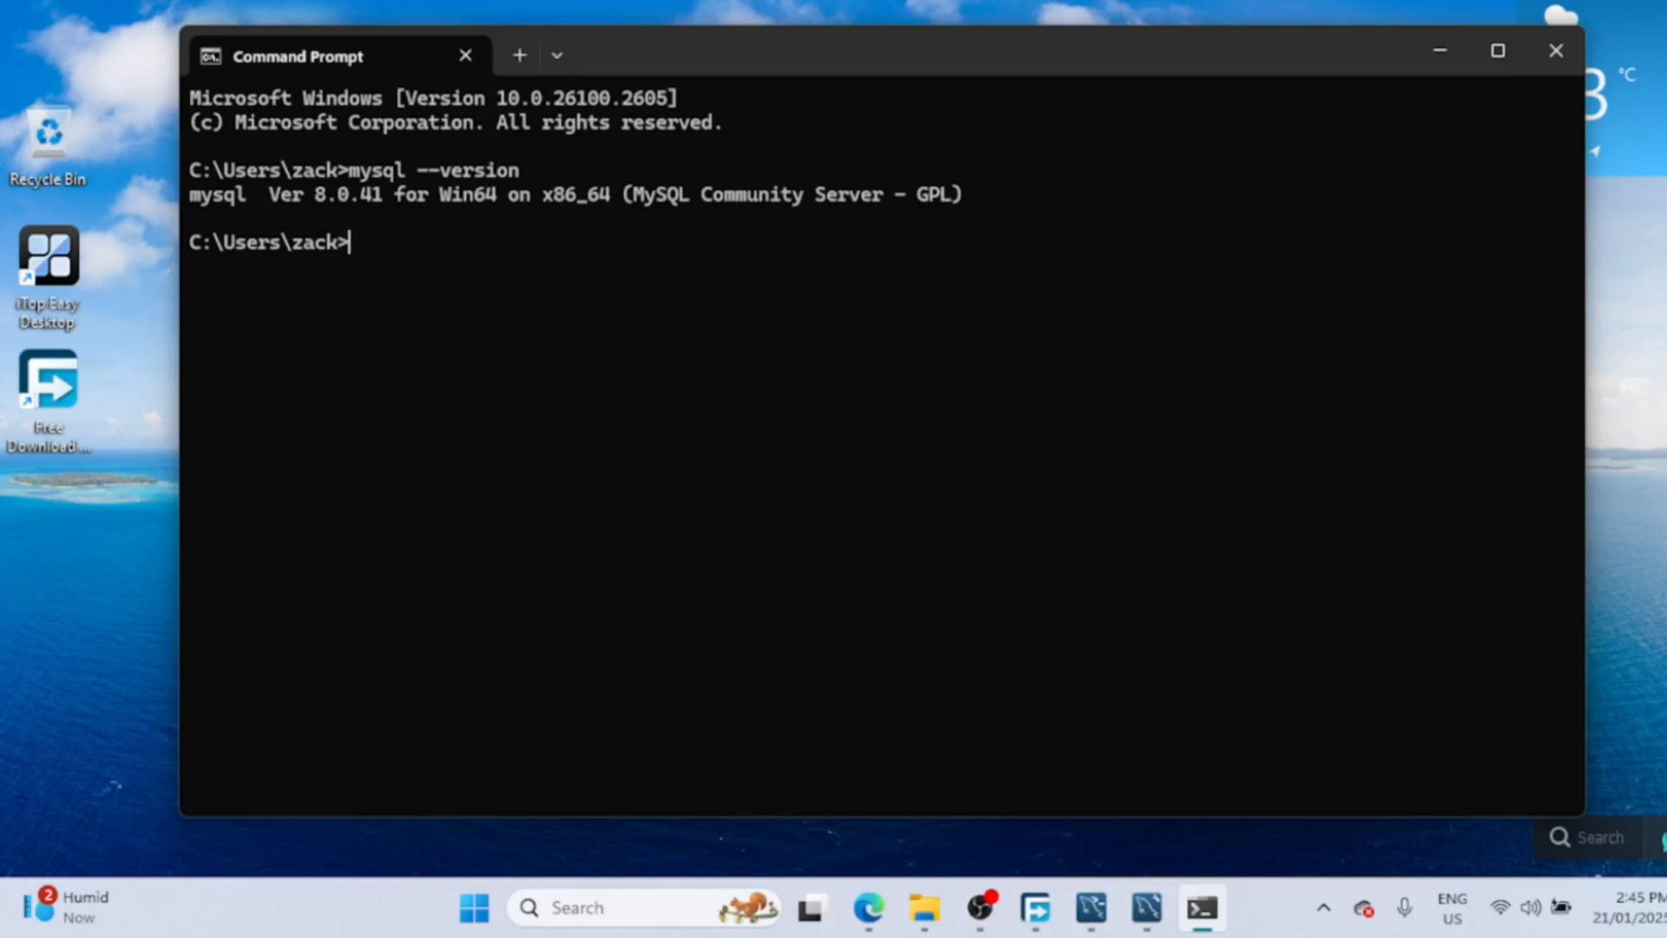
# - Log in with mysql -u root -p using the root password, then type show databases;
pyautogui.write('mysql -u root')
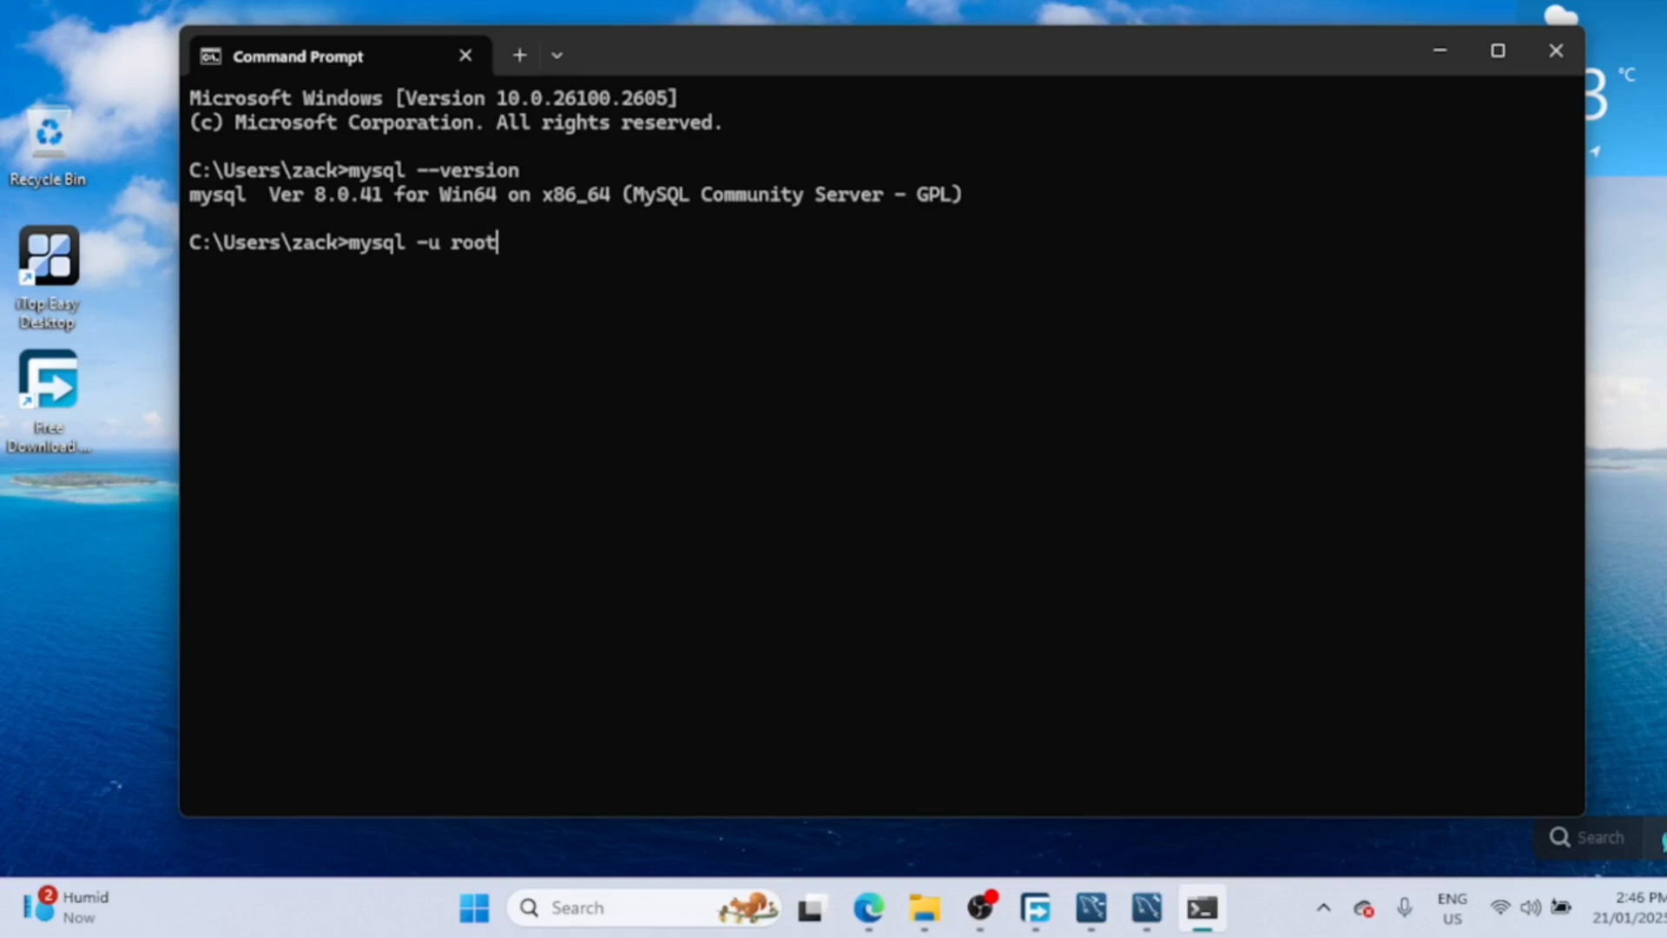
pyautogui.write(' -p')
pyautogui.press('Return')
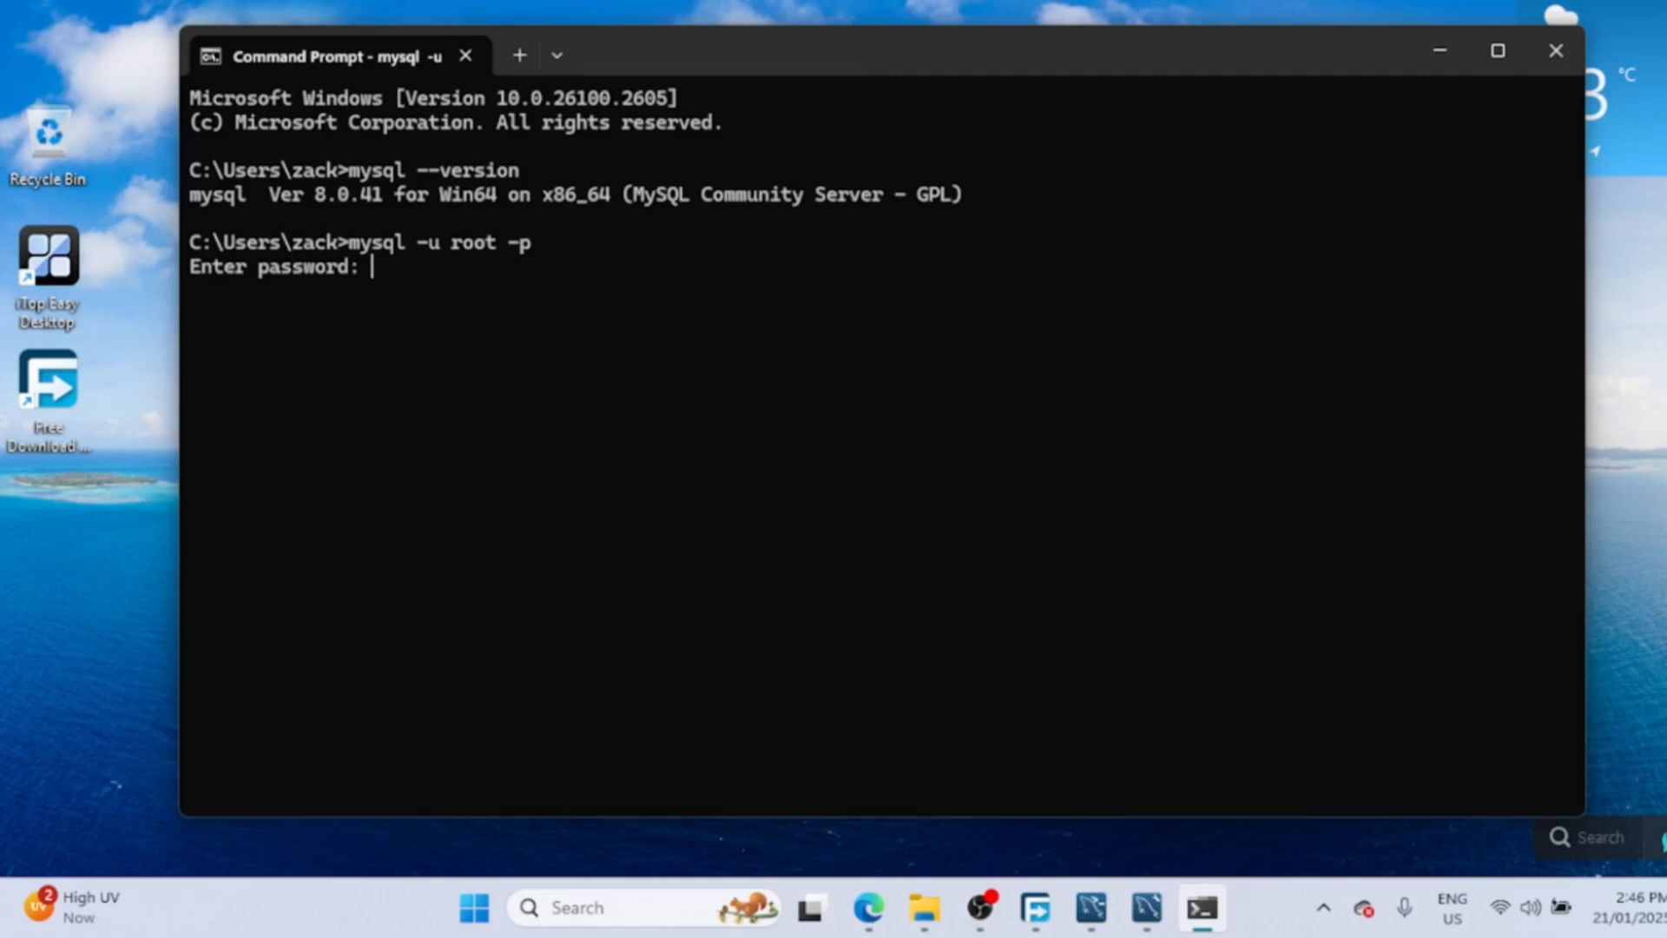
pyautogui.write('*************')
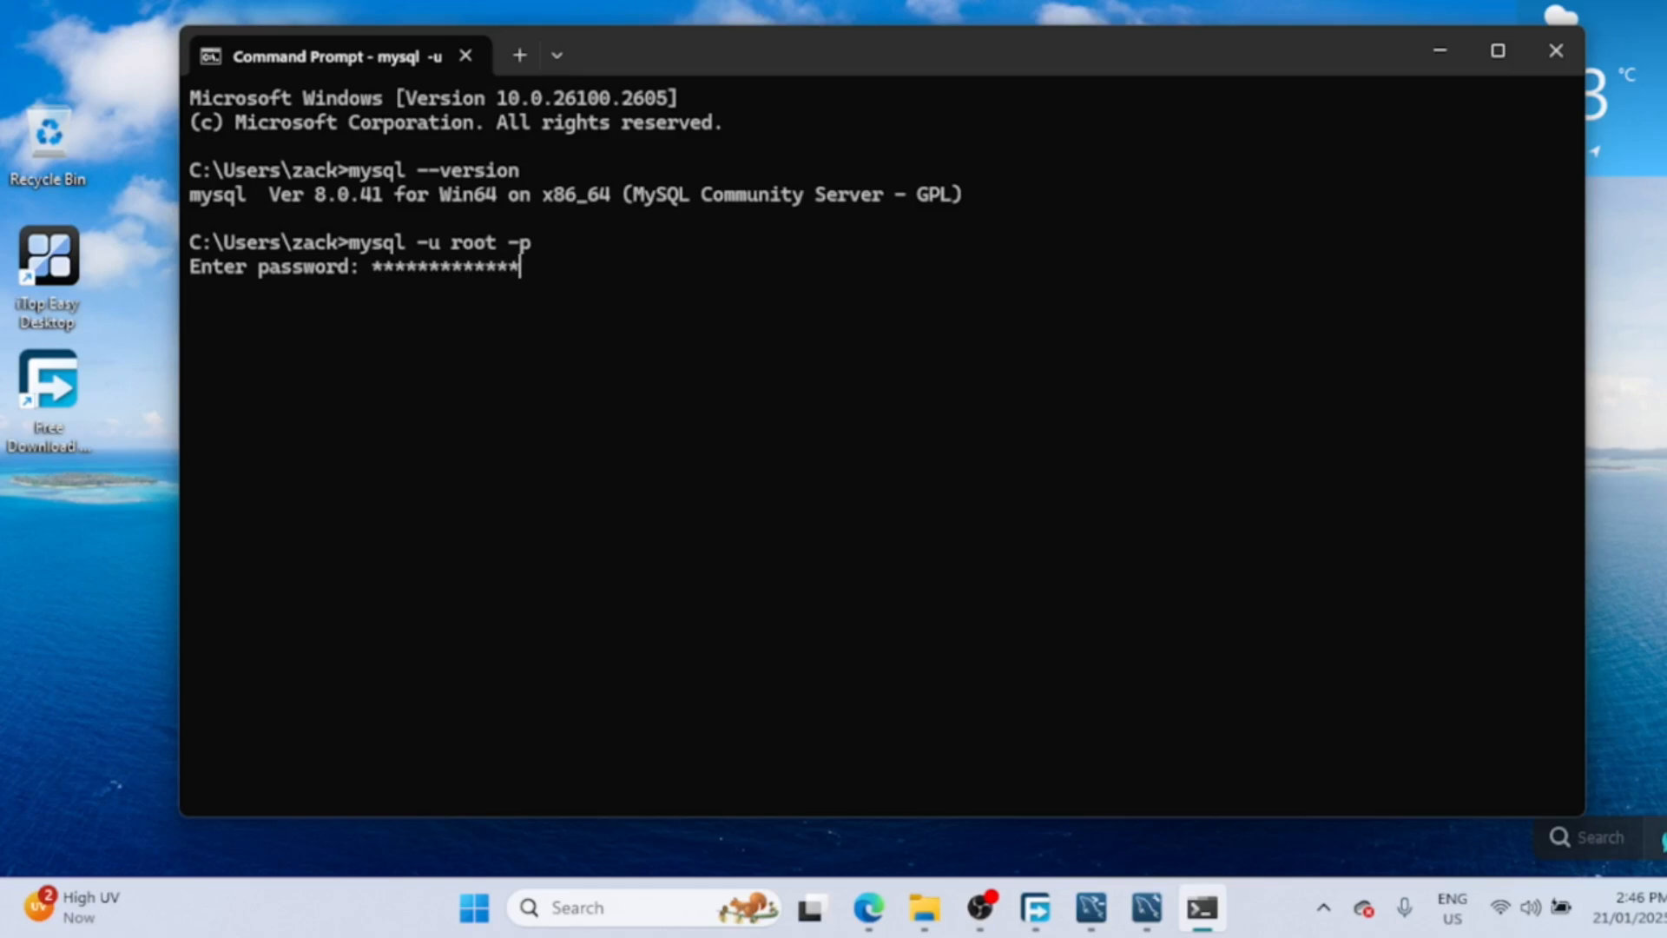
pyautogui.press('Return')
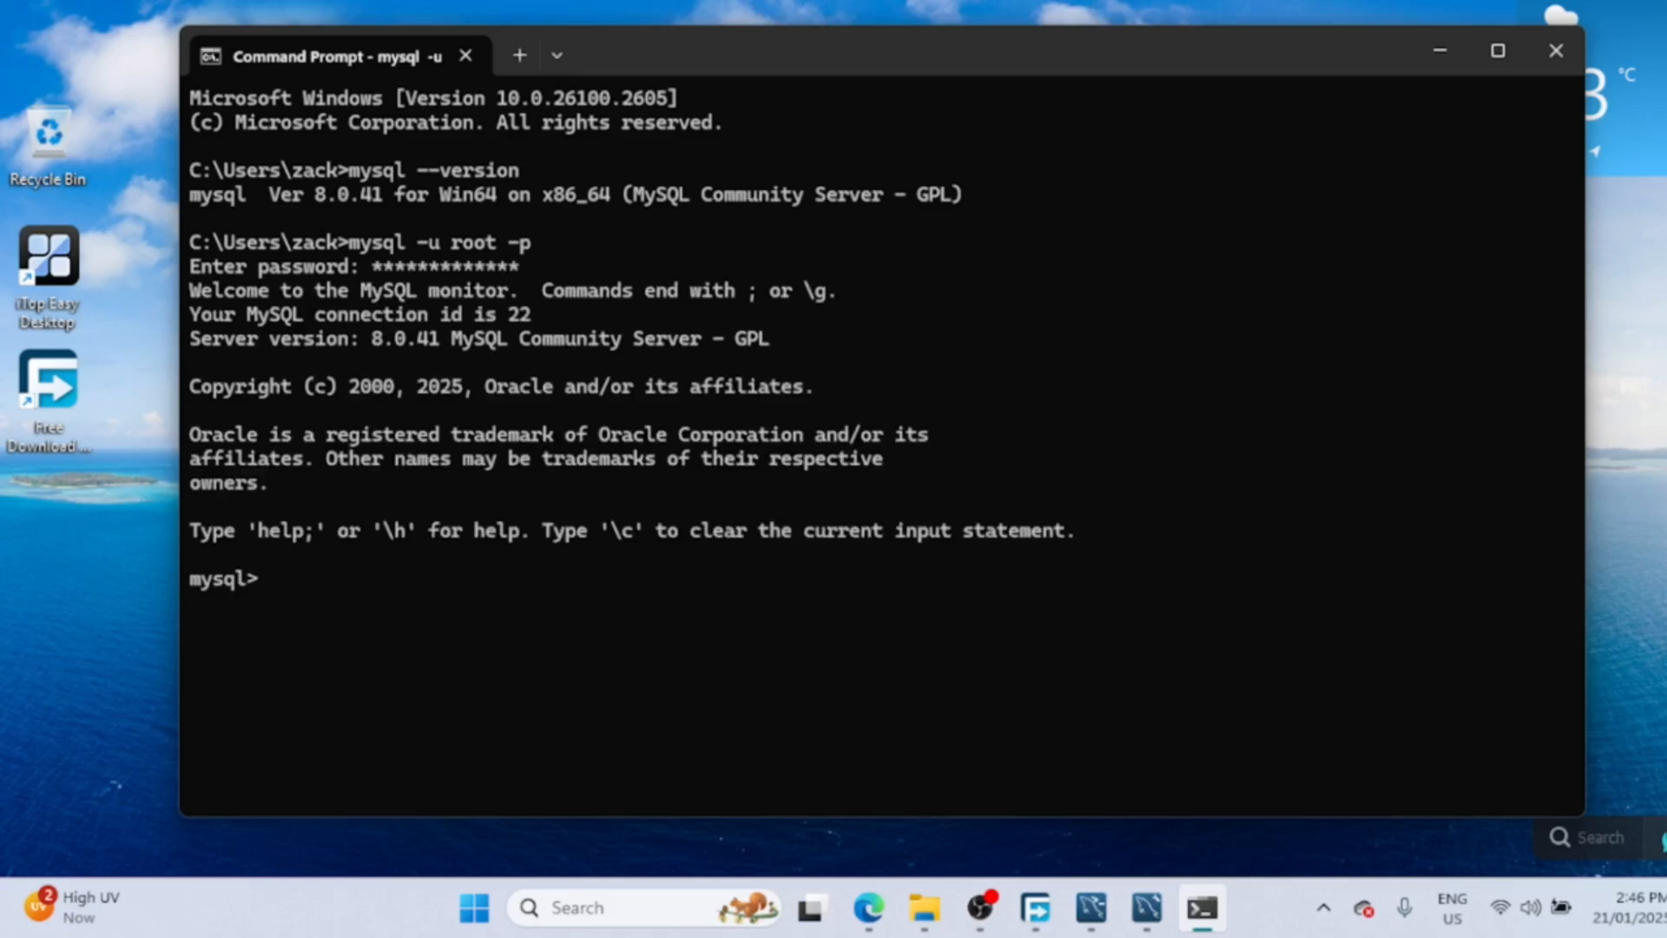
pyautogui.write('show databases;')
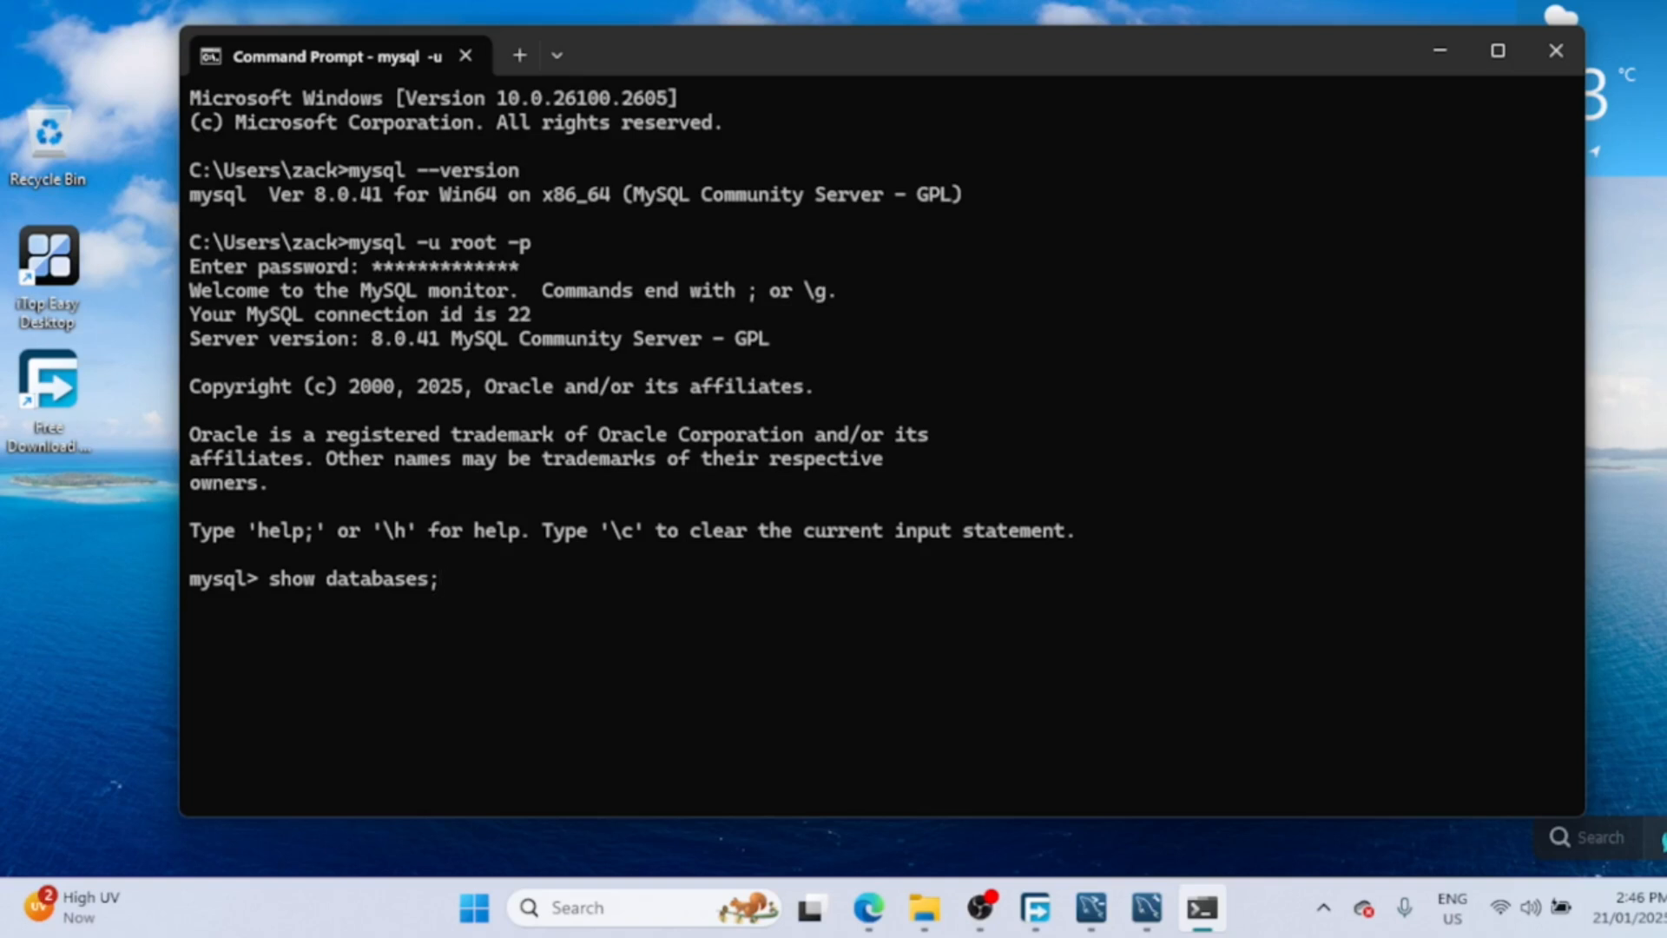
# - List databases, run create database zacstech;, and re-list to confirm zacstech appears
pyautogui.press('Return')
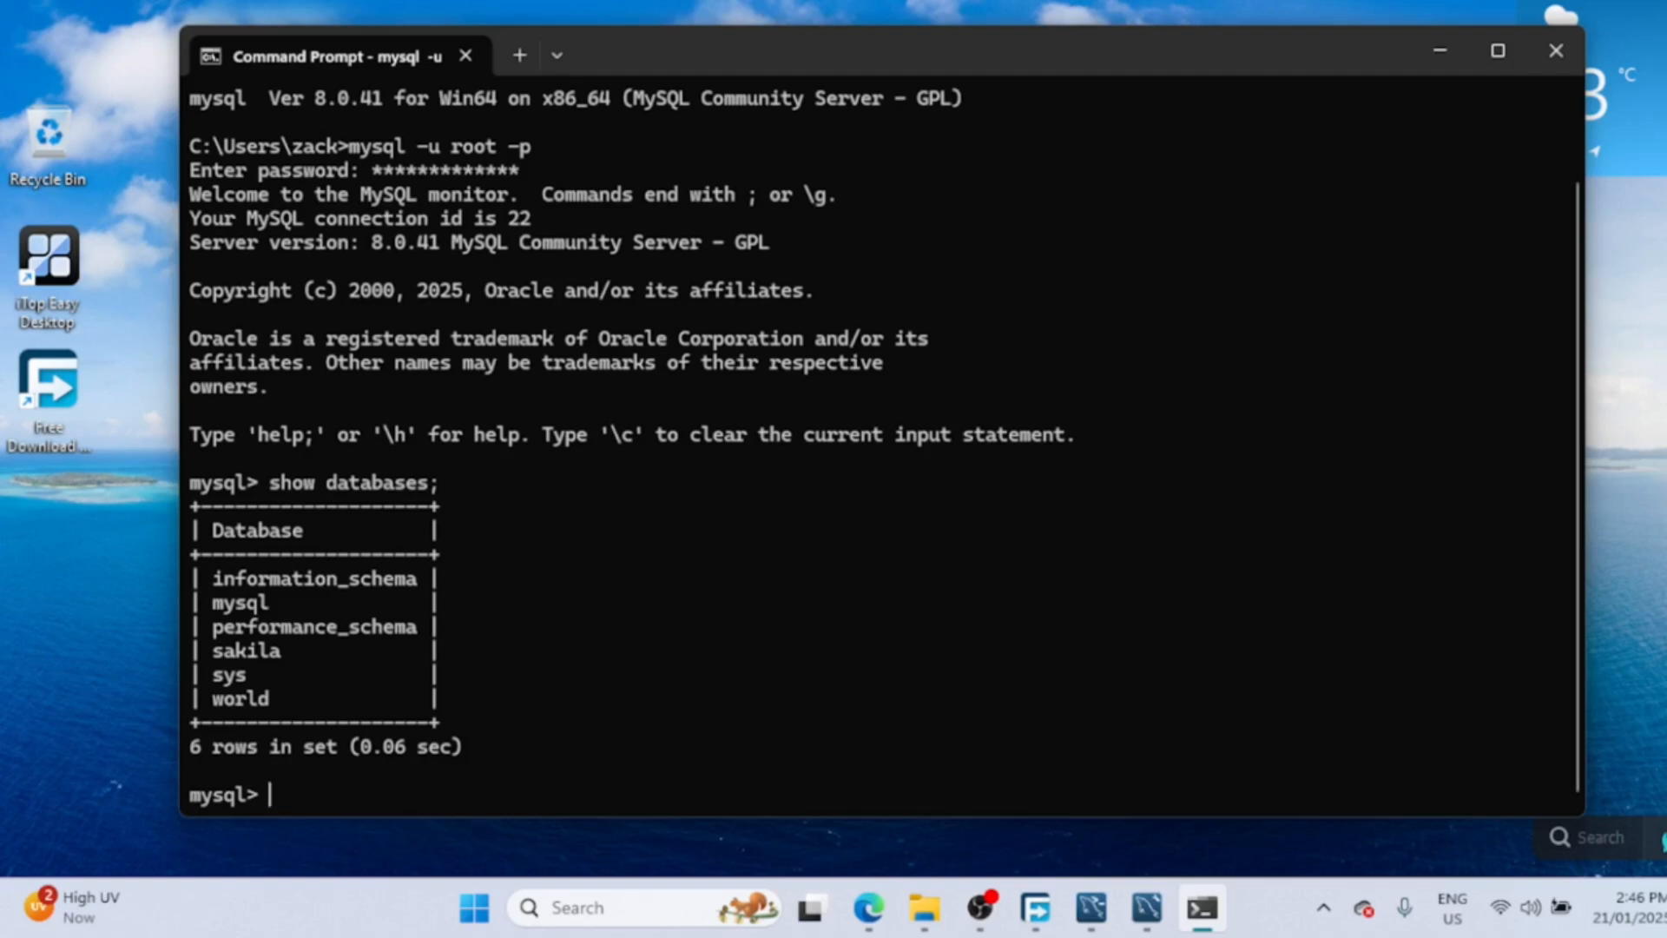
pyautogui.write('create da')
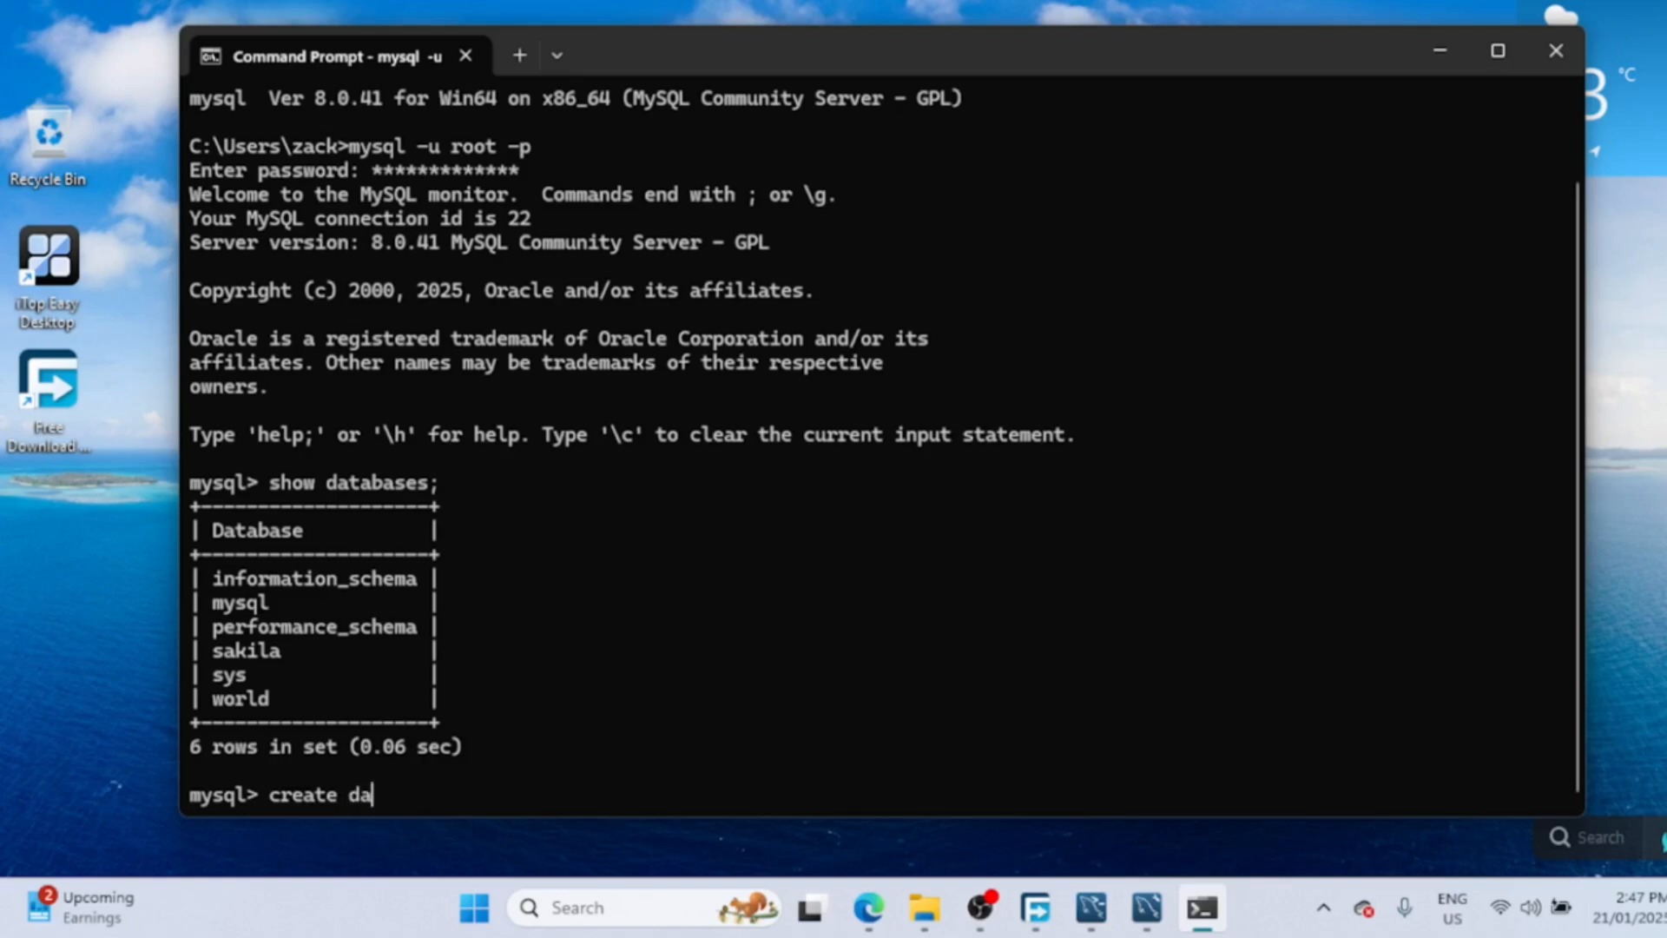
pyautogui.write('tabase zacst')
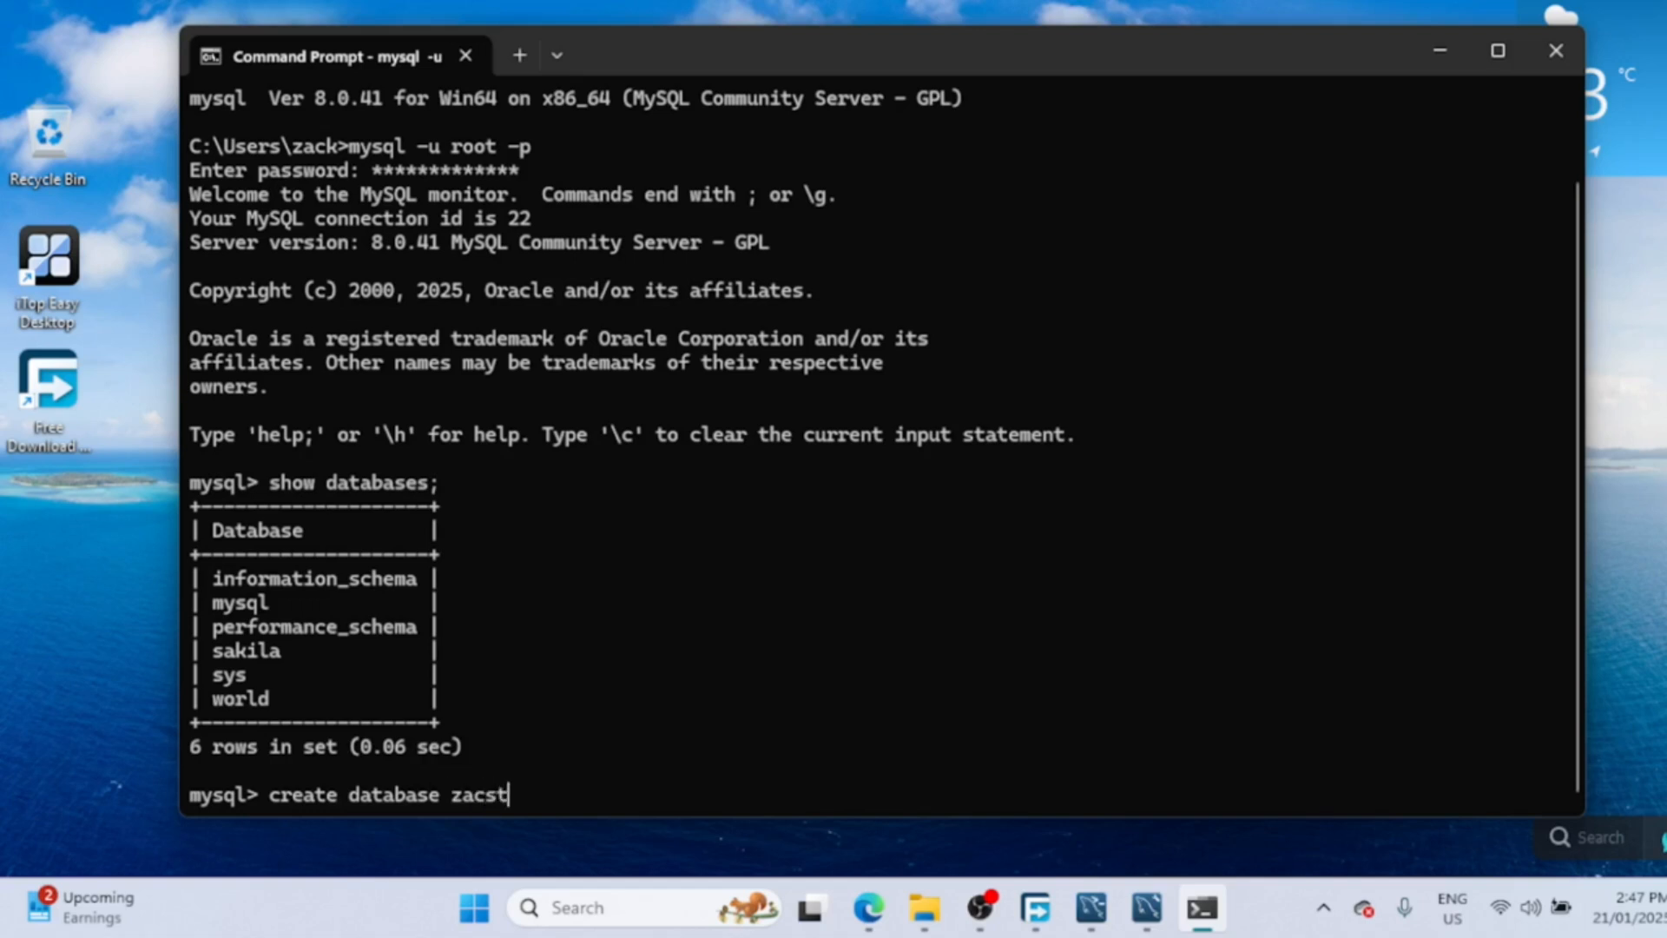
pyautogui.write('ech;')
pyautogui.press('Return')
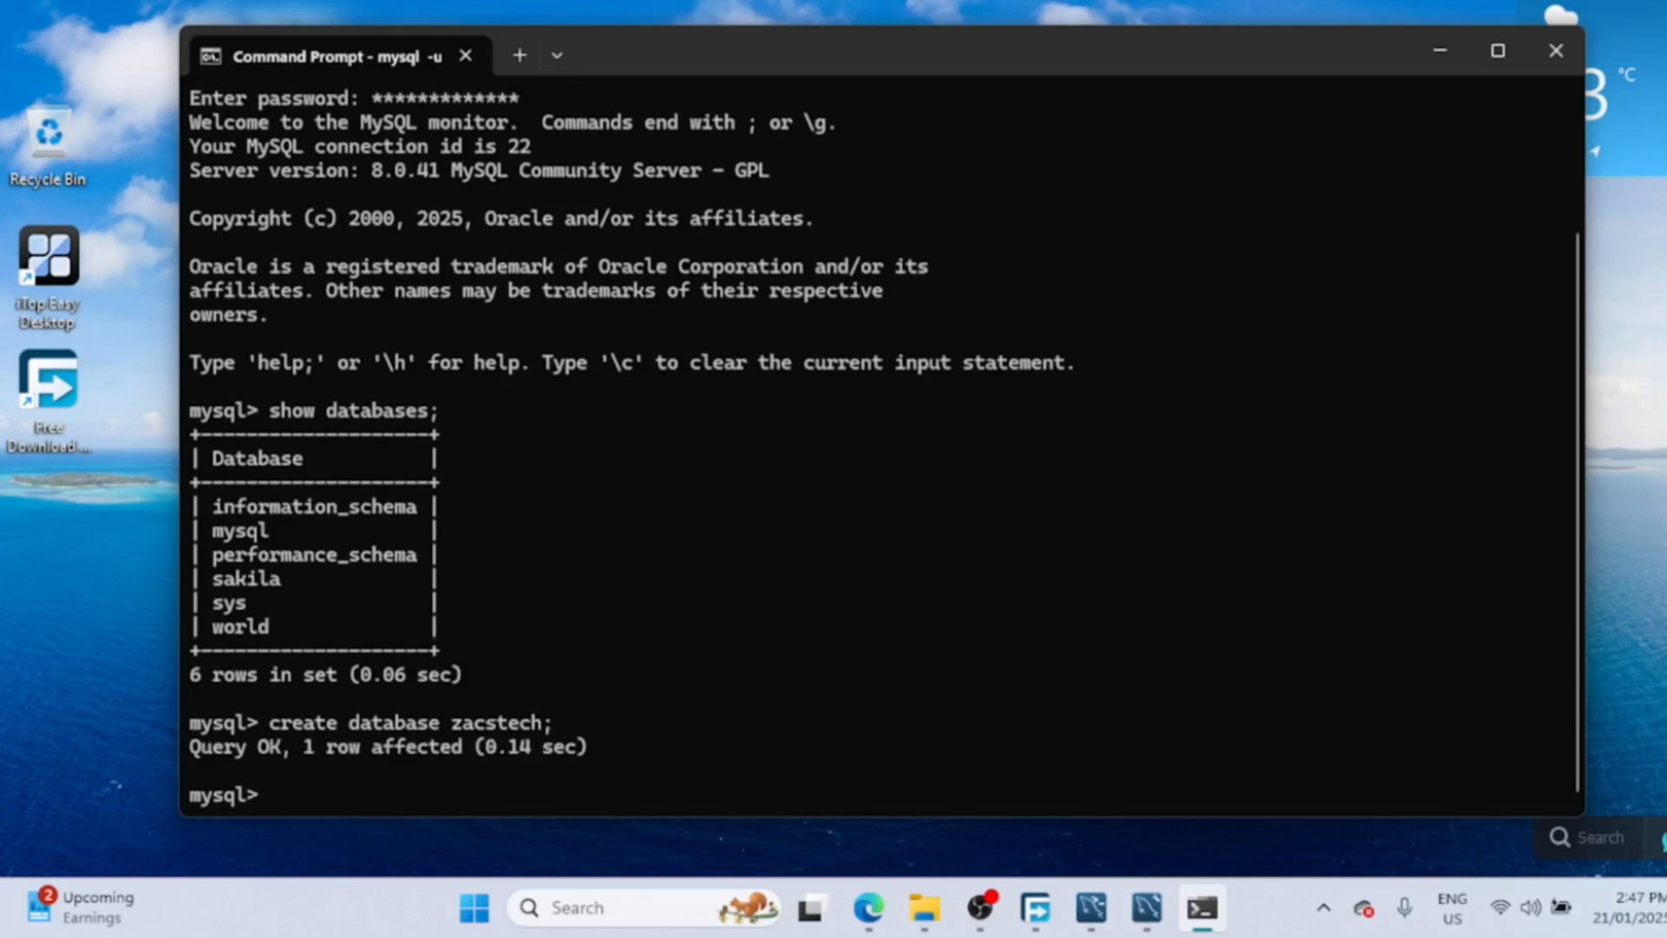
pyautogui.press('Up')
pyautogui.press('Up')
pyautogui.press('Return')
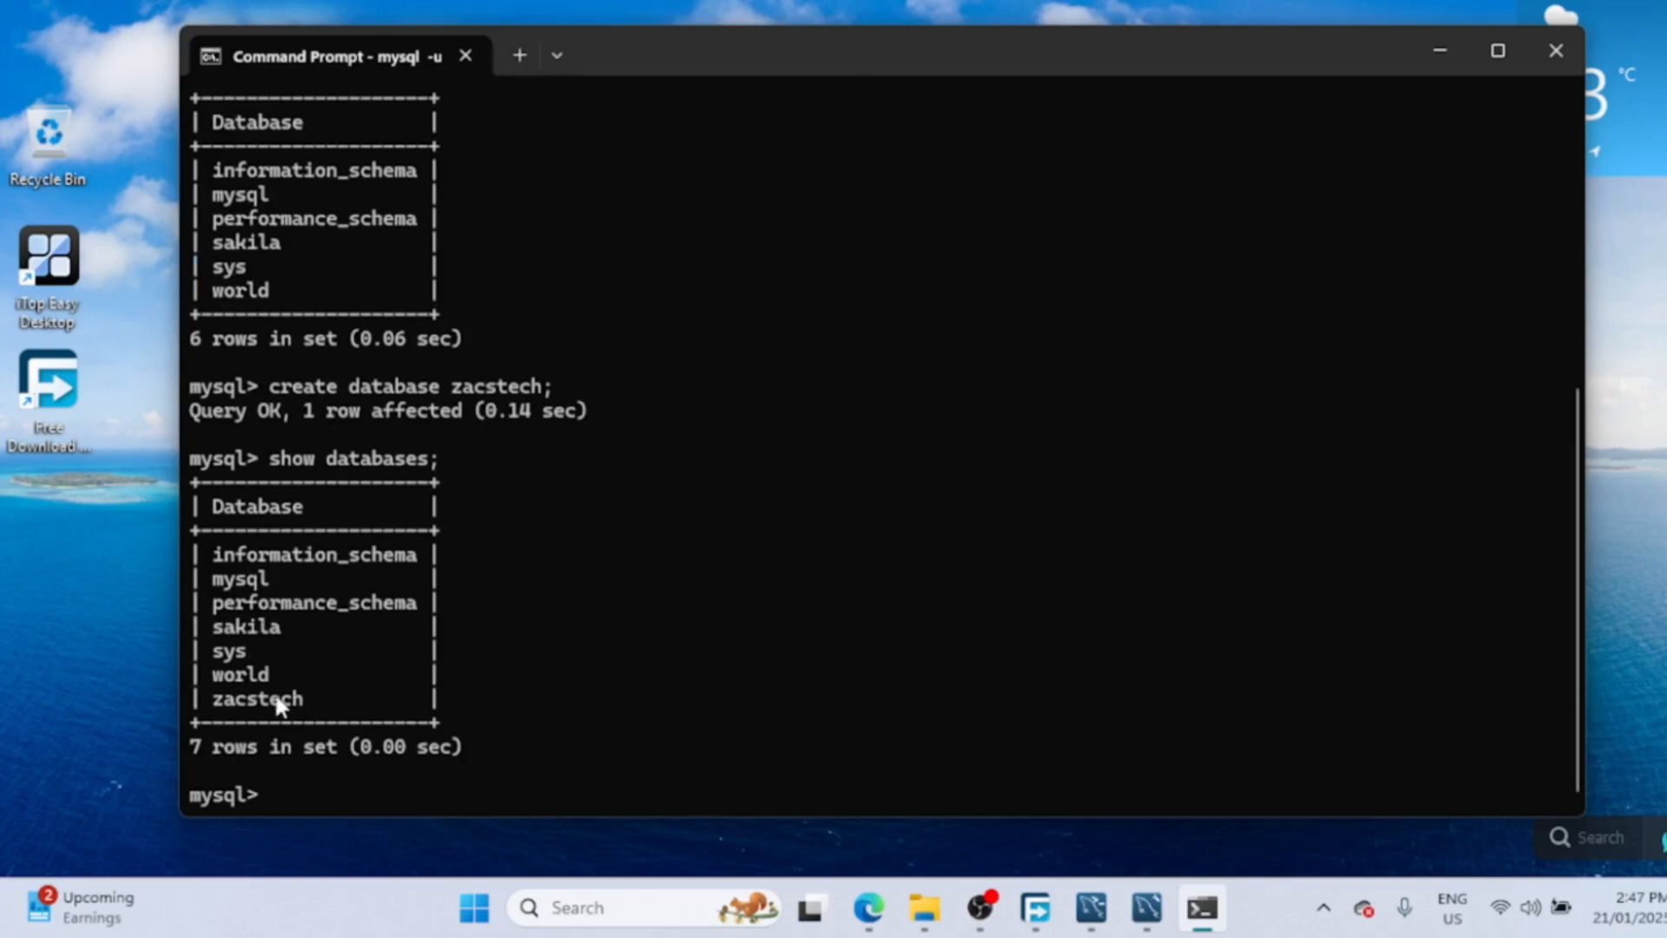
pyautogui.moveTo(228, 699); pyautogui.dragTo(301, 700)
# - Minimize Command Prompt and bring up MySQL Workbench maximized
pyautogui.click(1440, 49)
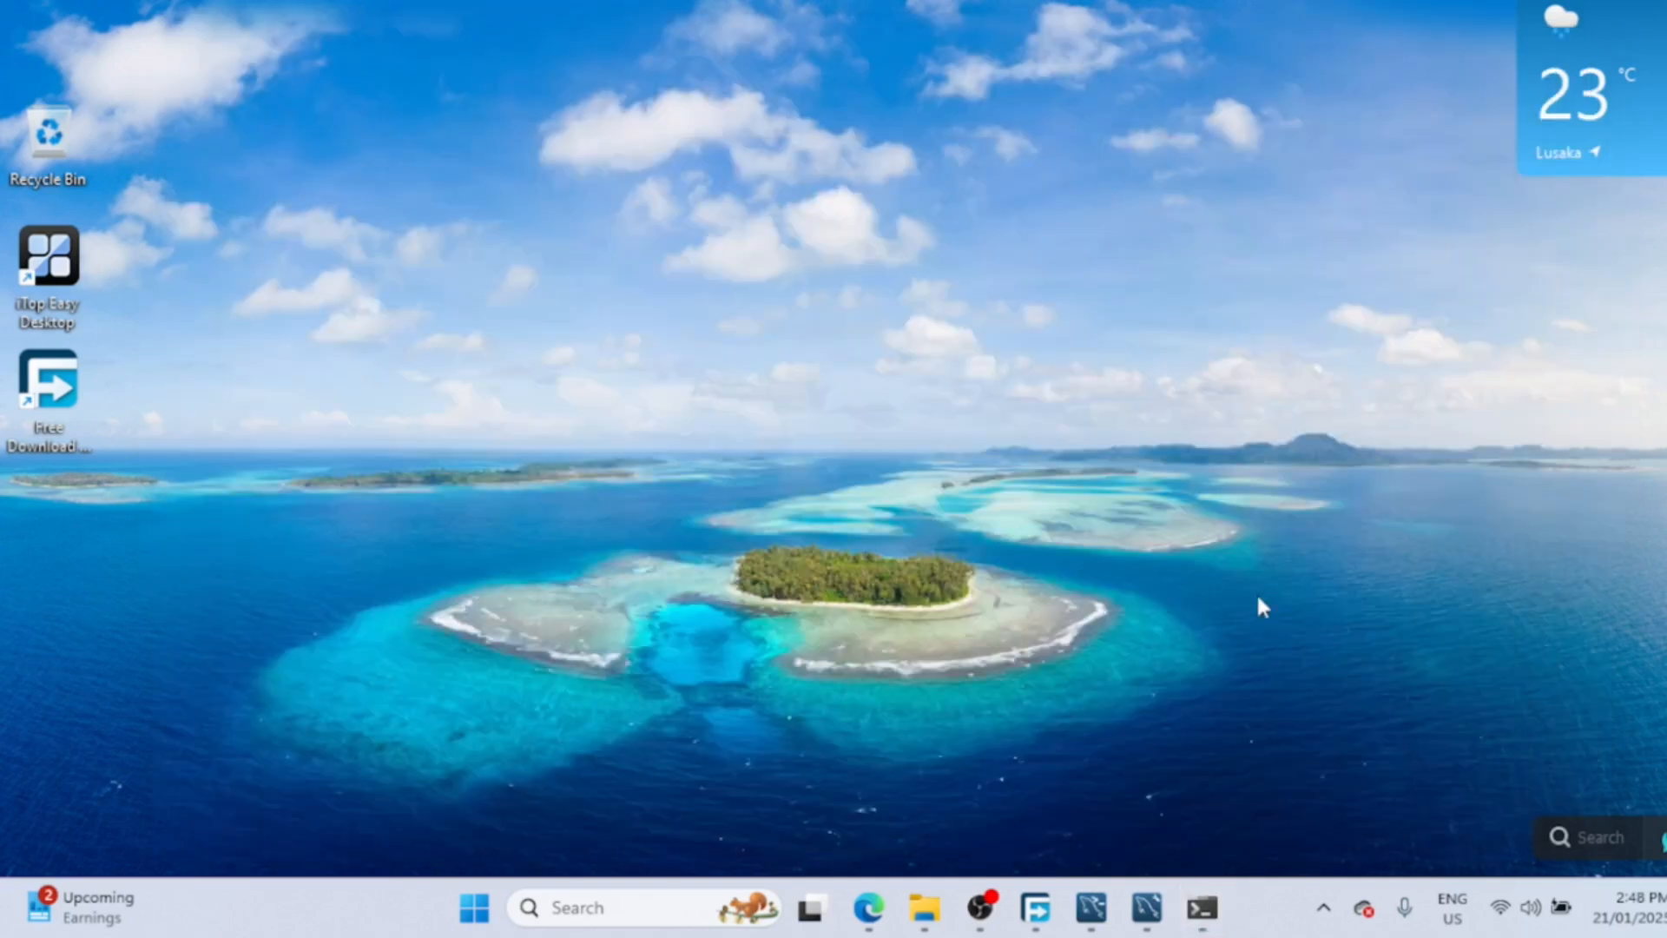
pyautogui.click(1148, 908)
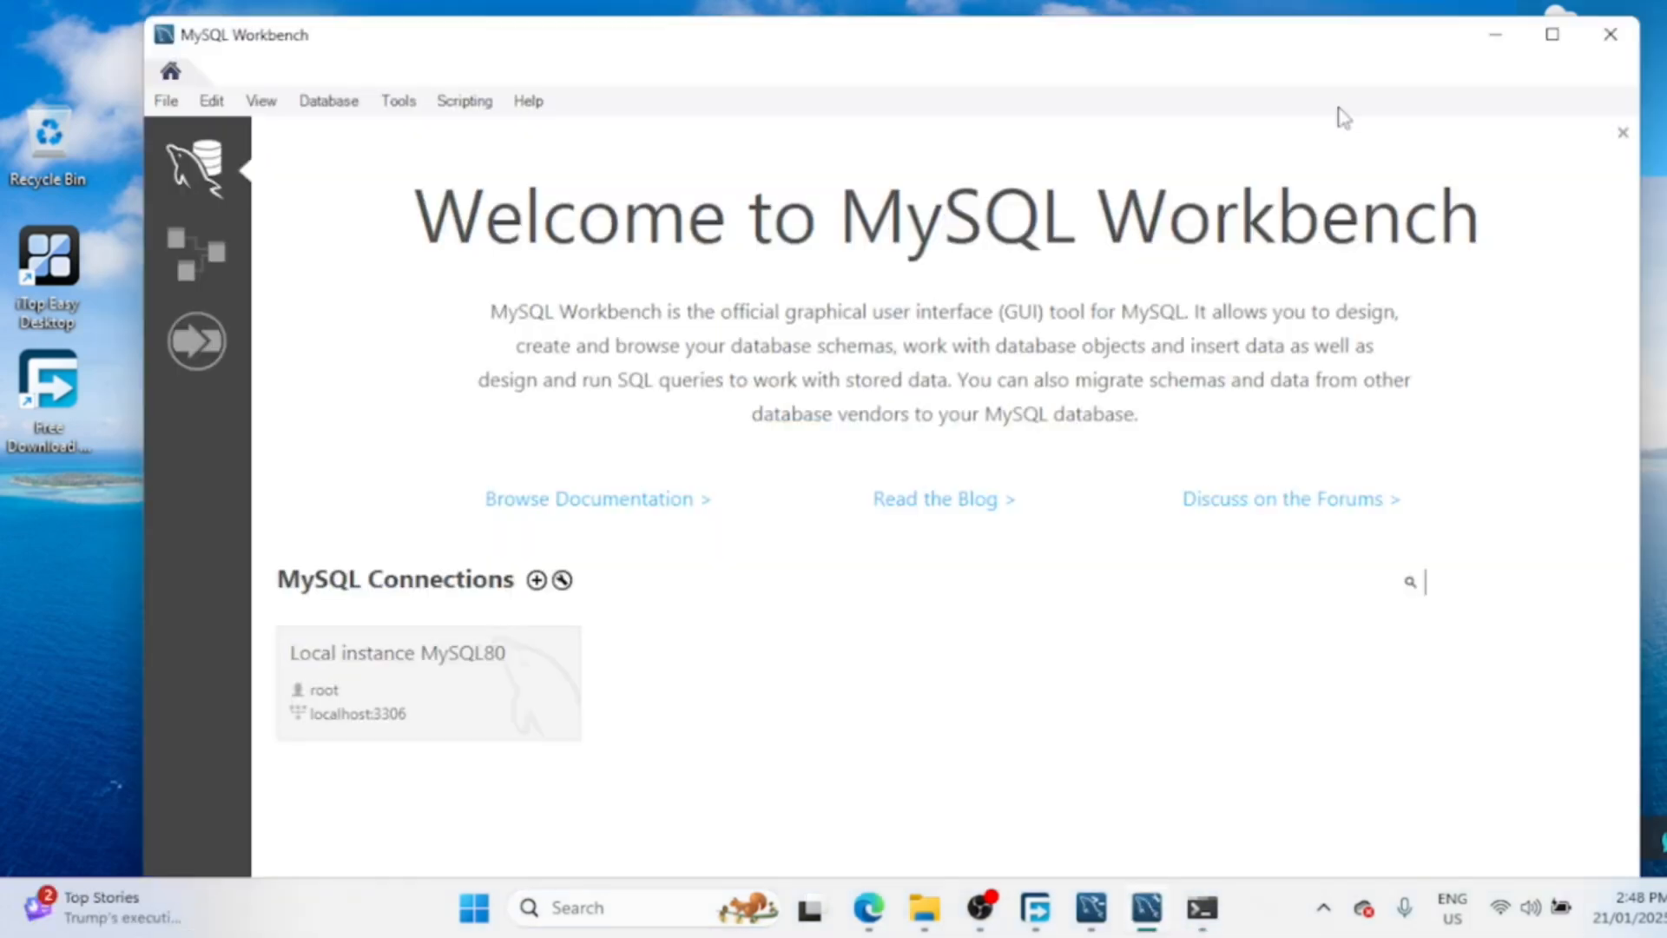
pyautogui.moveTo(1325, 54); pyautogui.dragTo(1331, 18)
pyautogui.click(1568, 4)
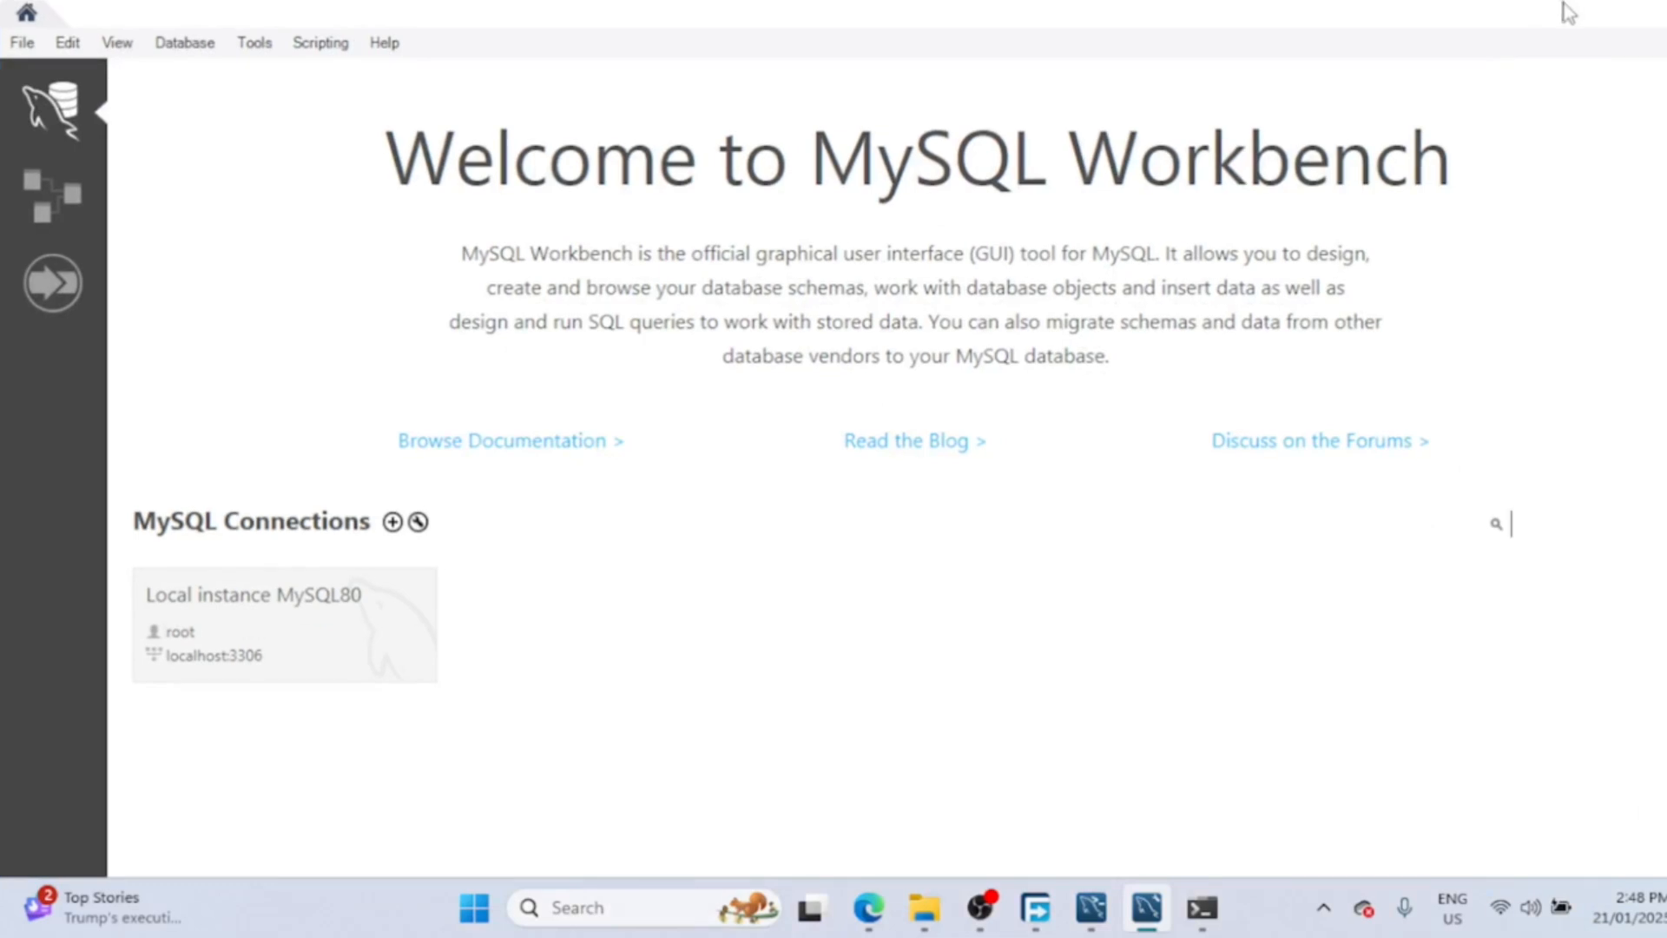
# - Connect to Local instance MySQL80 by entering the root password
pyautogui.click(302, 618)
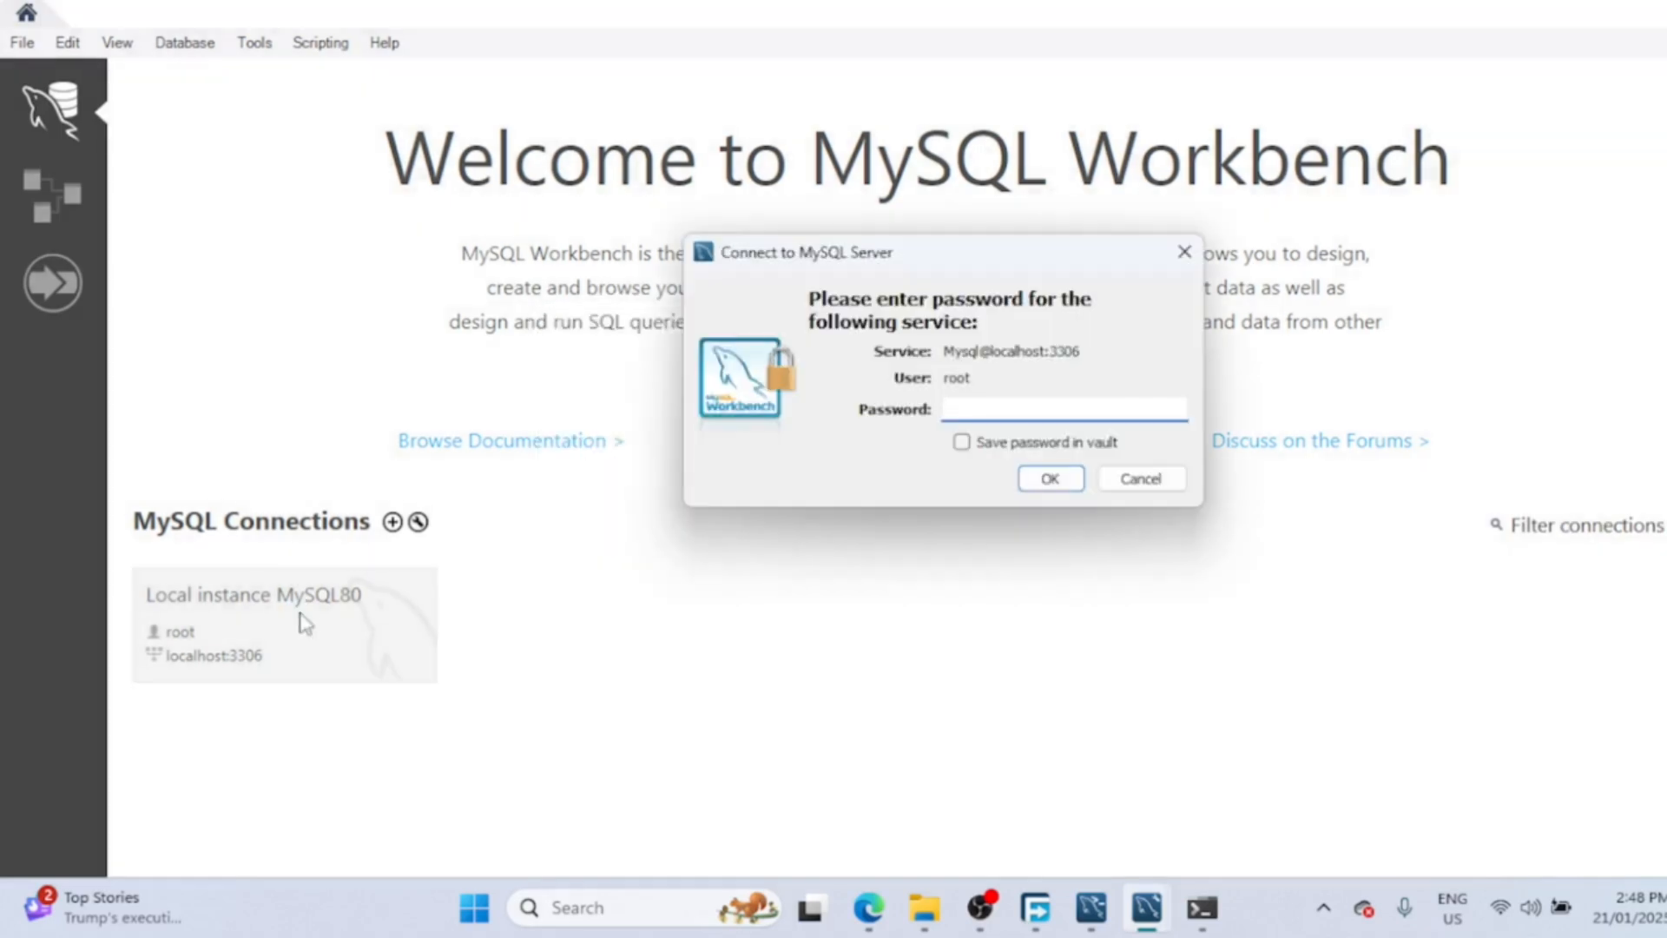
pyautogui.write('***********')
pyautogui.click(1065, 482)
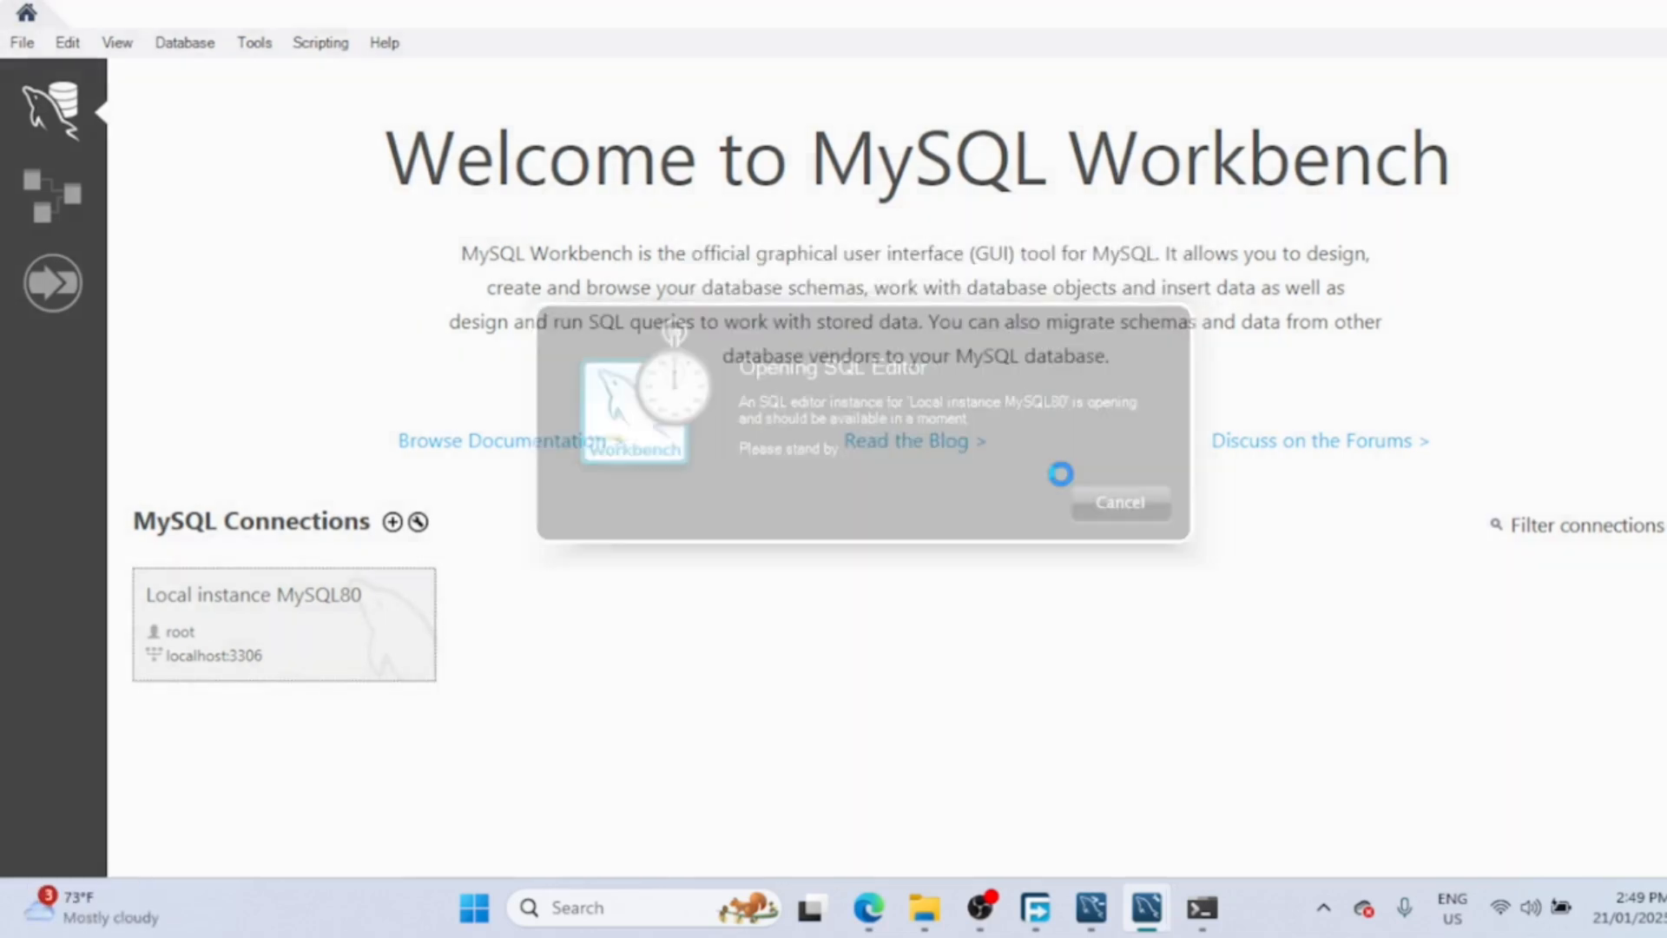